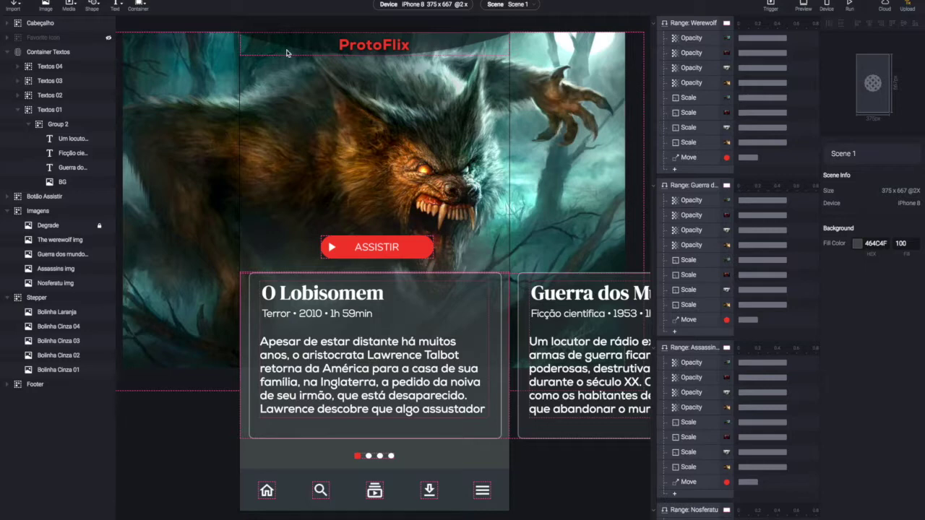
- Preview the finished ProtoFlix prototype and swipe between the movie cards to check the transitions
click(804, 9)
click(481, 275)
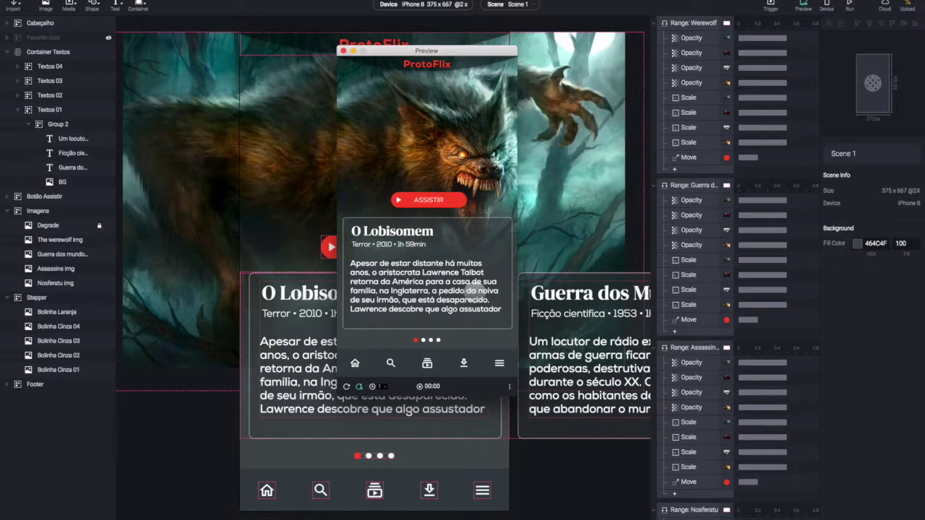
drag(473, 290, 462, 292)
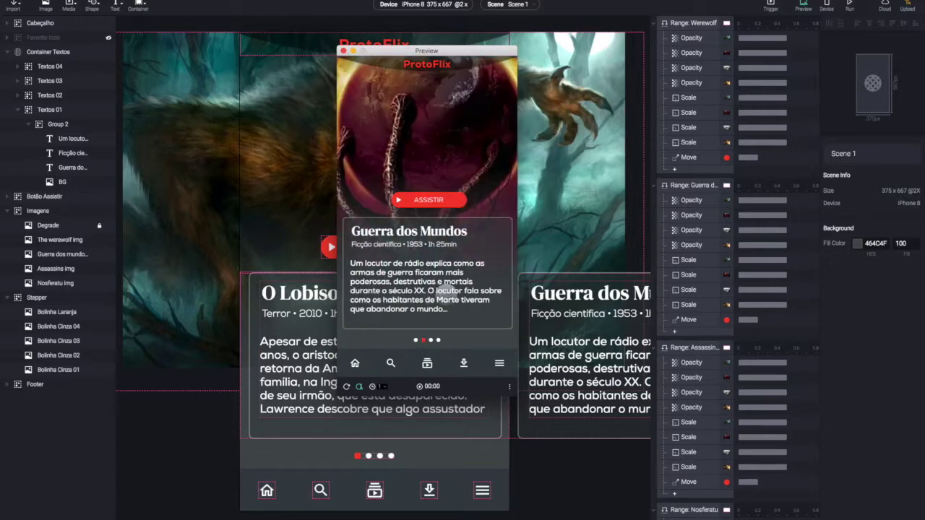
drag(489, 291, 448, 274)
drag(390, 273, 506, 273)
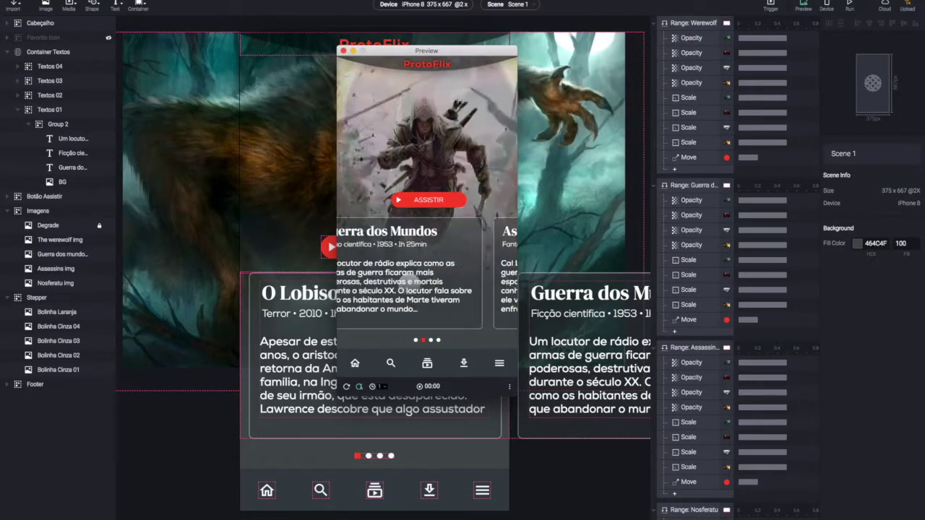
drag(448, 284, 499, 283)
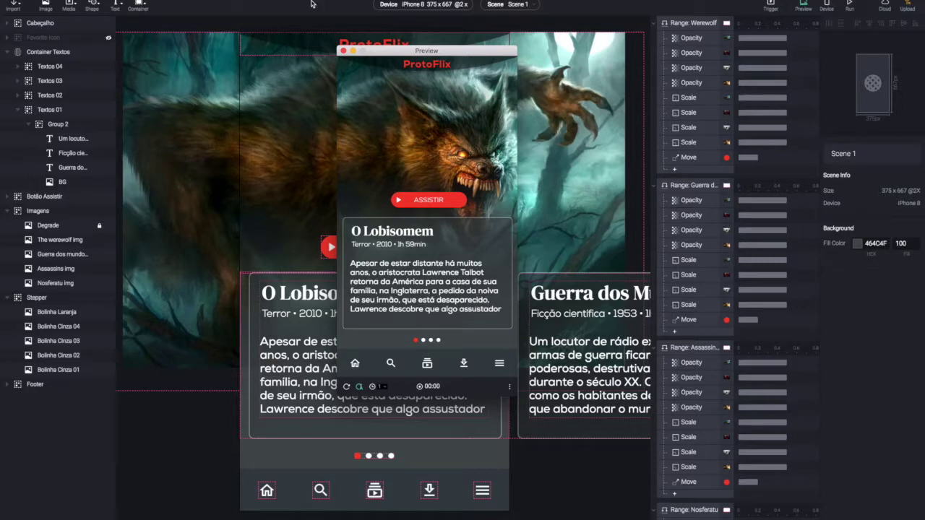
drag(404, 51, 362, 52)
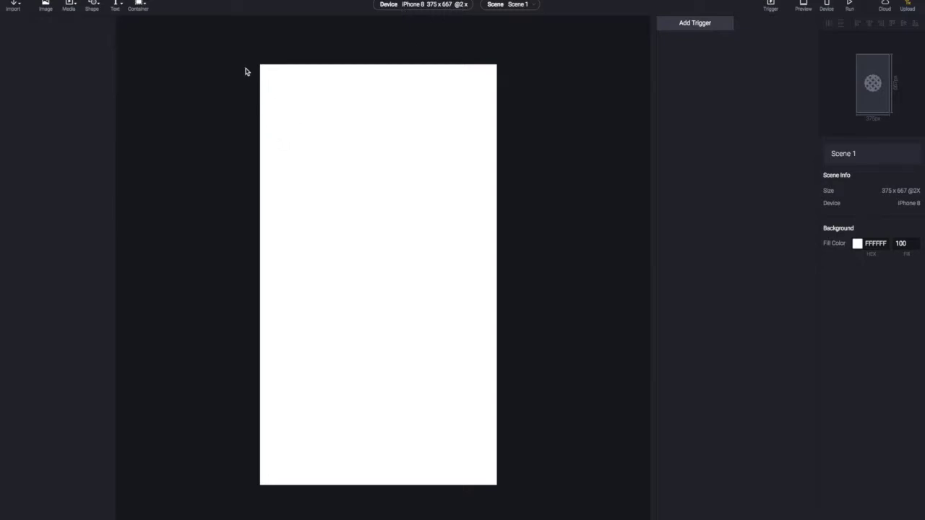
- Switch to Sketch and examine the Cabeçalho, Textos and Imagens groups, toggling the werewolf image's visibility
key(super+Tab)
key(super+Tab)
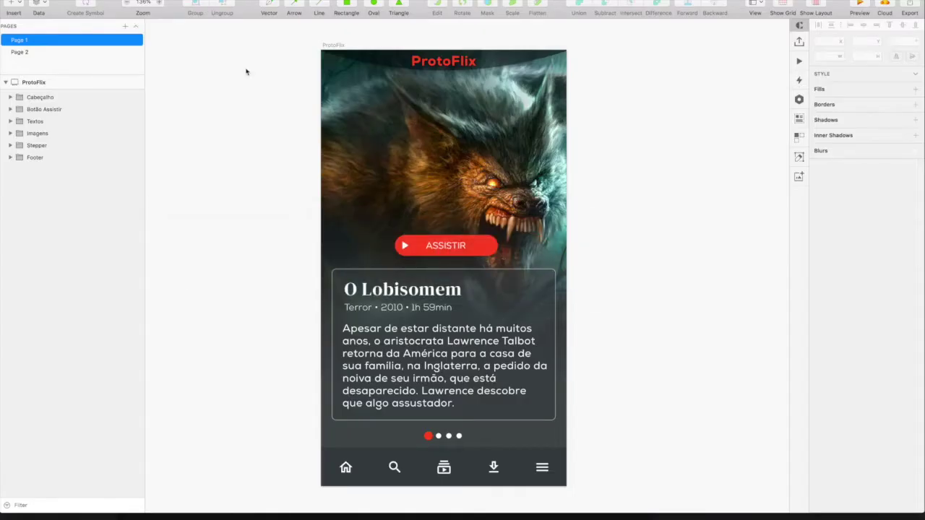
click(11, 98)
click(10, 98)
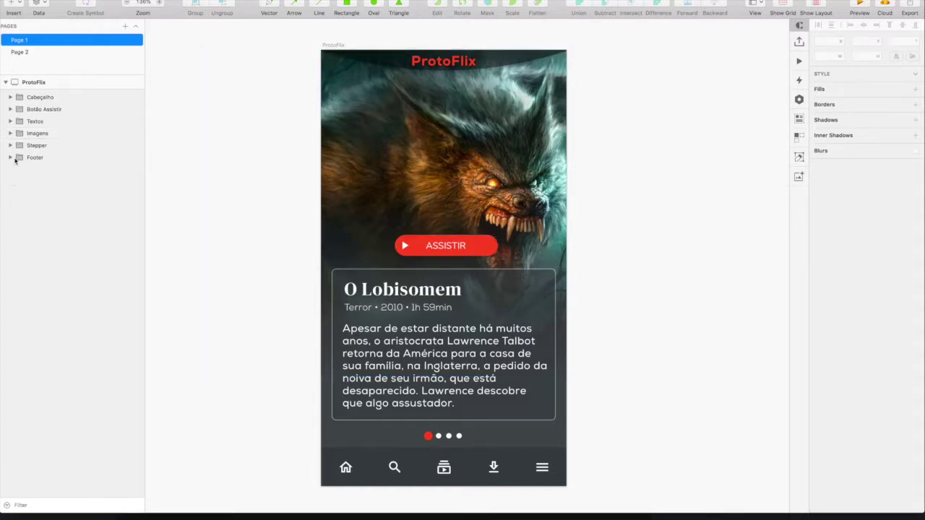
click(10, 121)
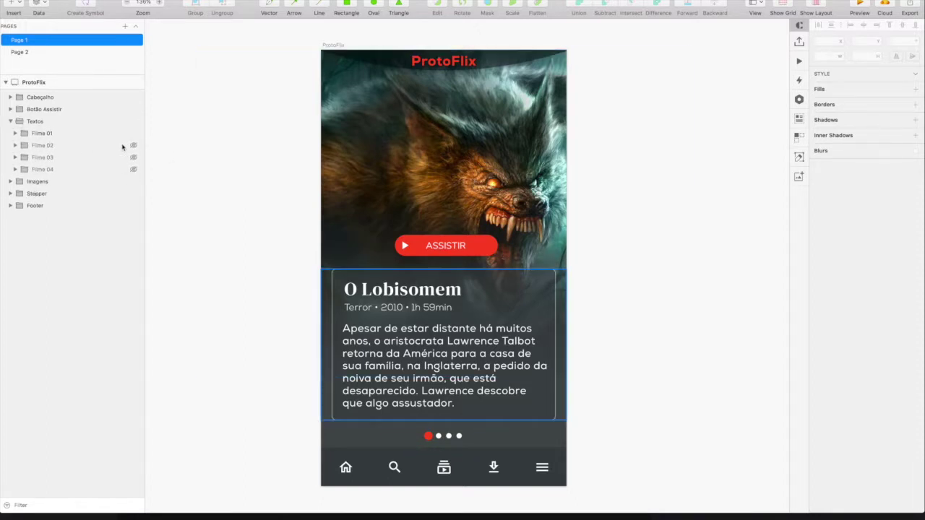
click(11, 181)
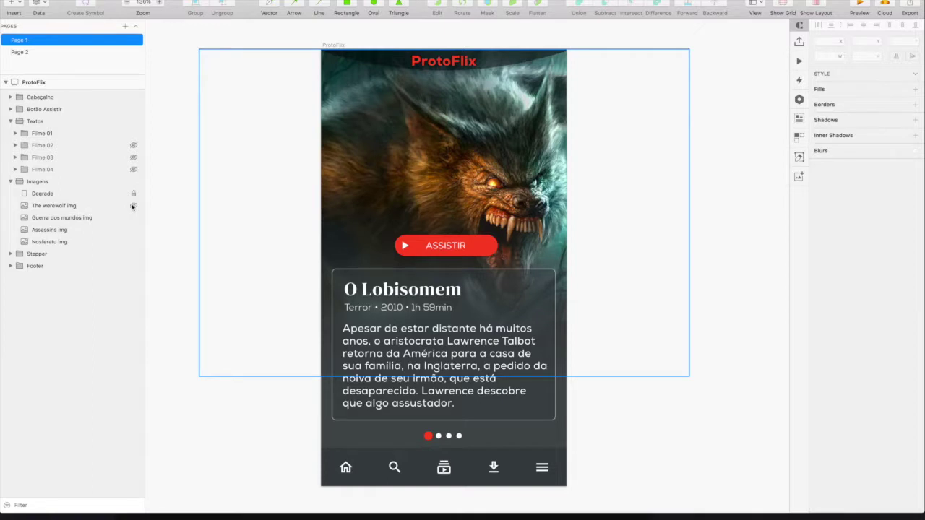
click(133, 206)
click(133, 206)
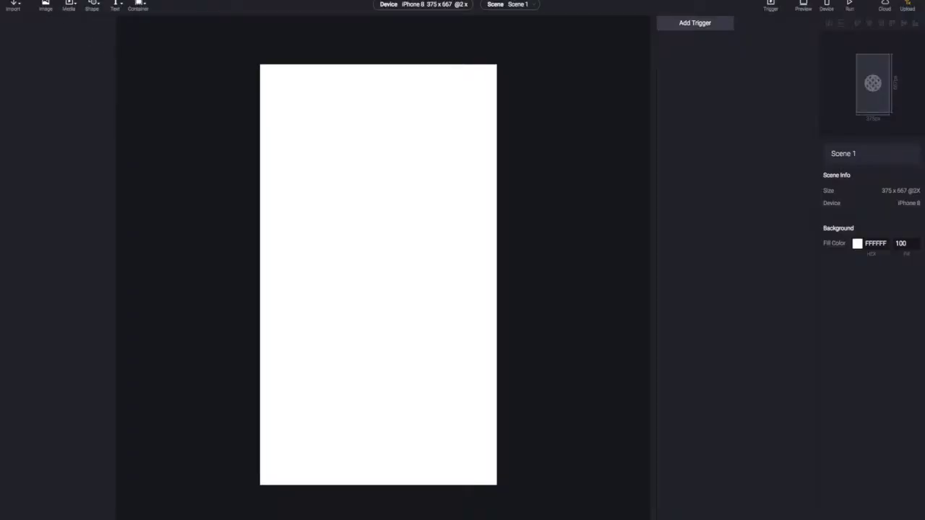
click(68, 0)
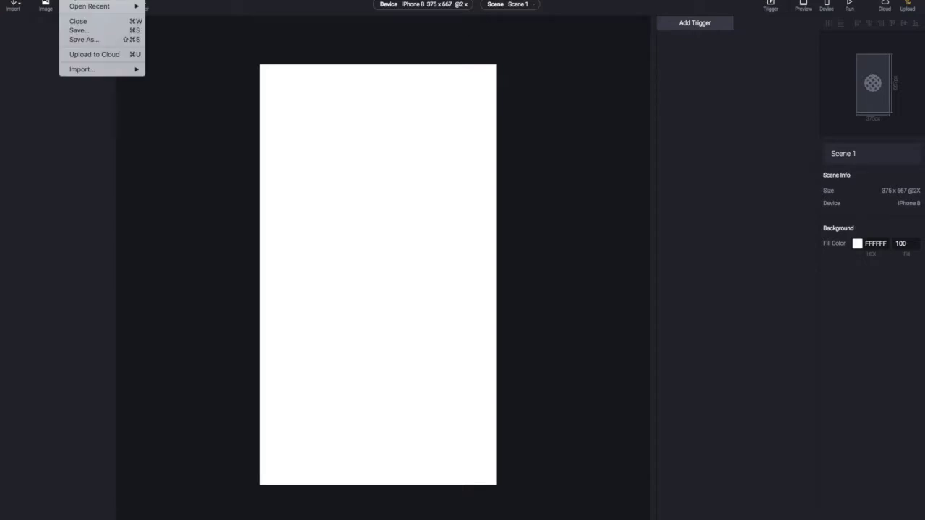
mouse_move(75, 72)
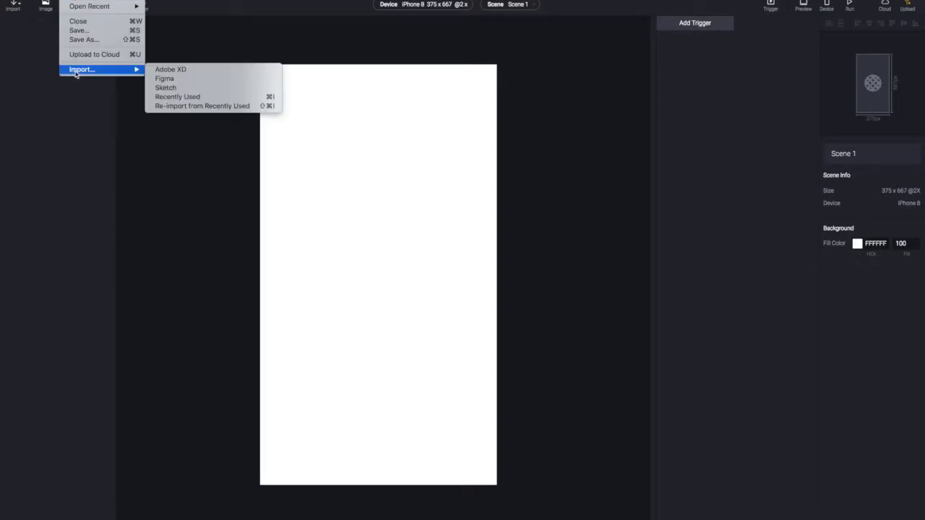
click(194, 88)
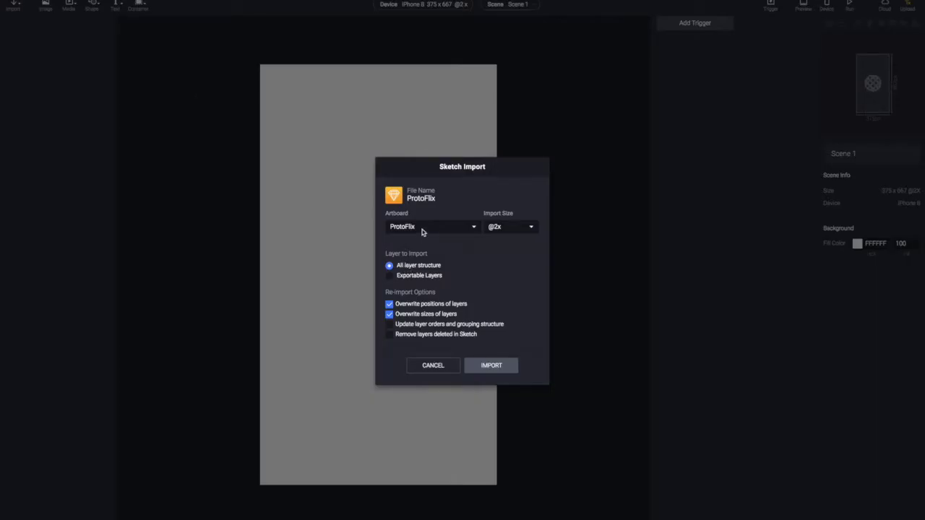
click(427, 229)
click(427, 229)
click(481, 367)
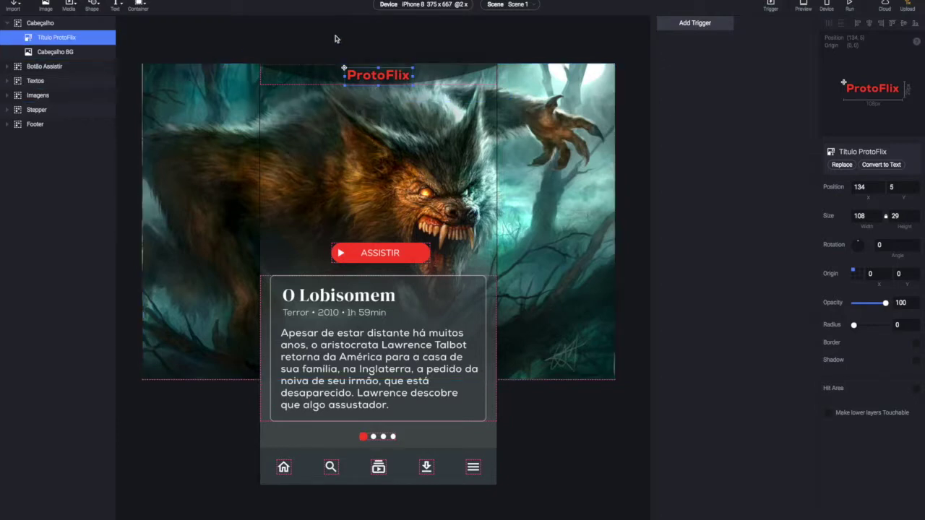
click(334, 38)
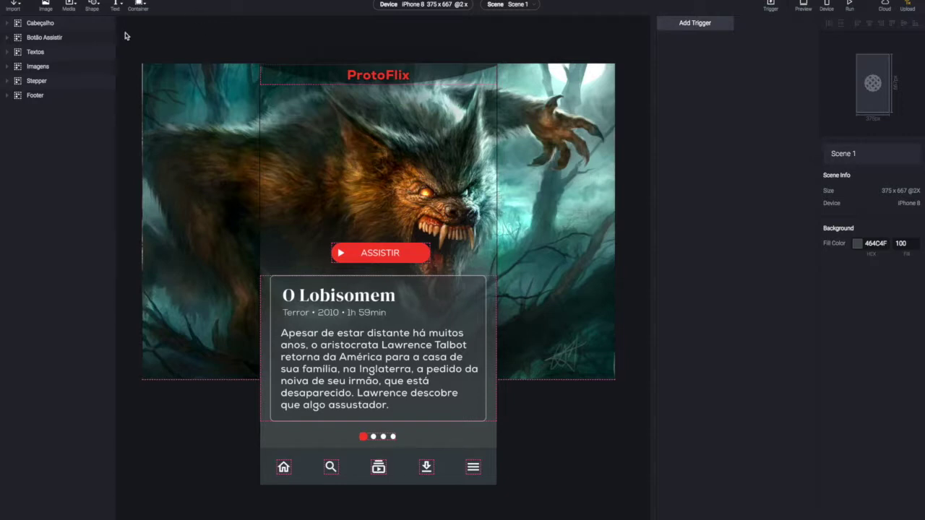
- Examine the layers inside the imported Textos and Imagens groups and preview the scene
click(8, 54)
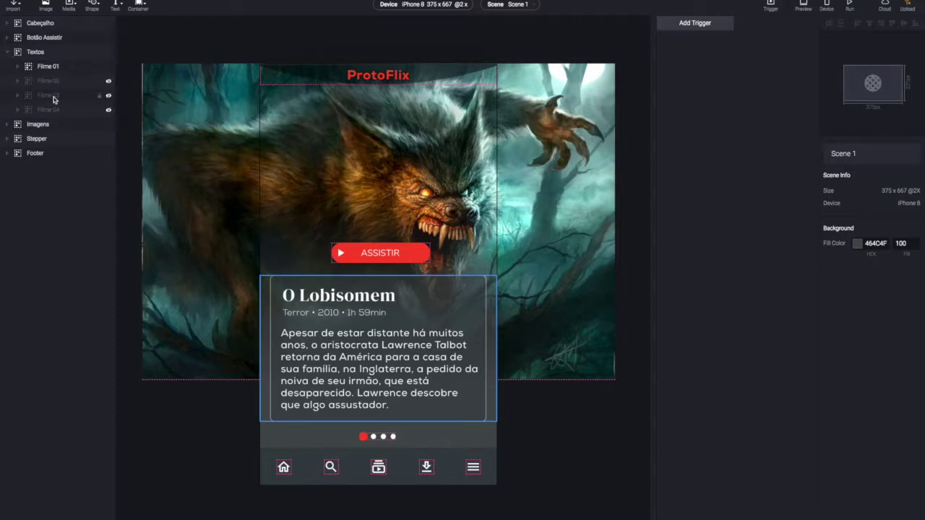
click(8, 124)
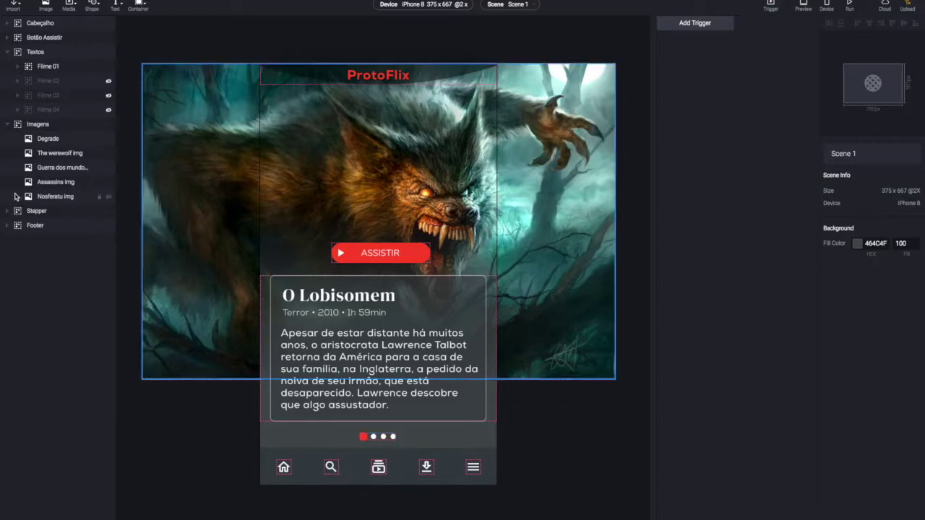
click(7, 125)
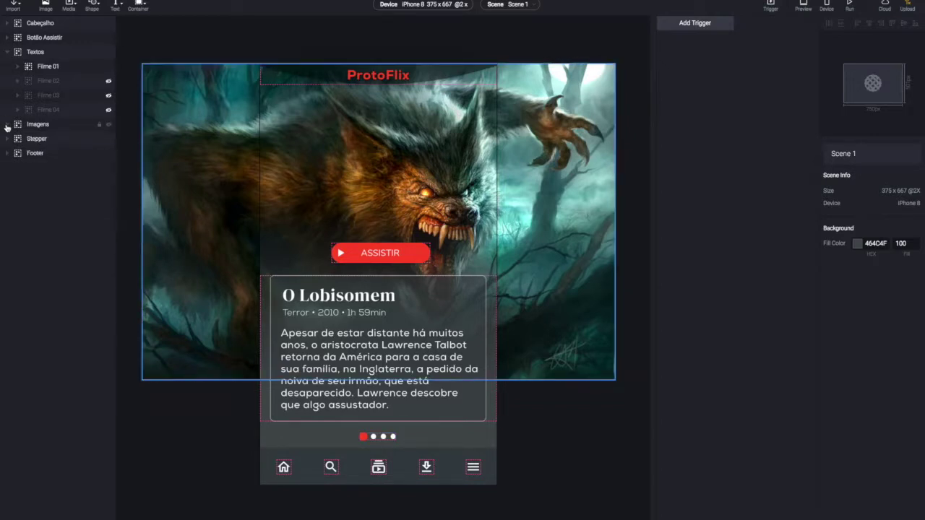
click(399, 340)
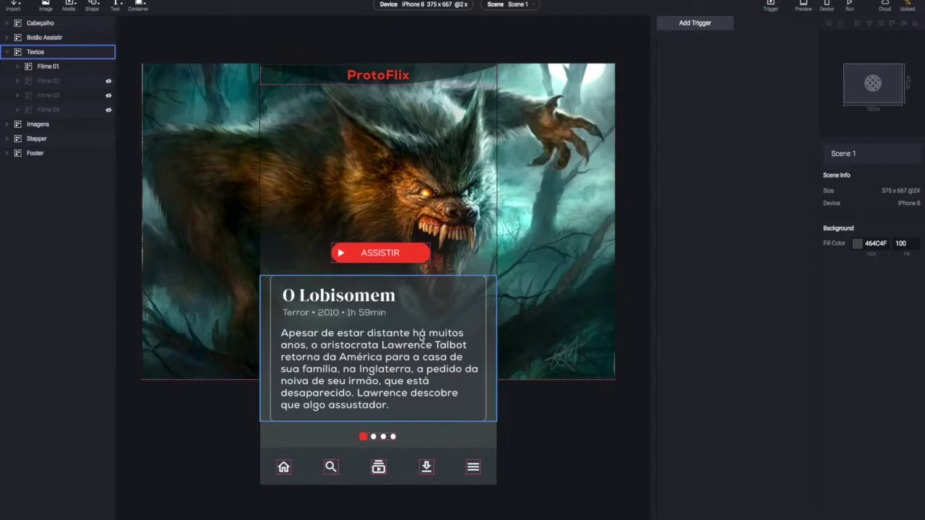
click(531, 299)
key(Escape)
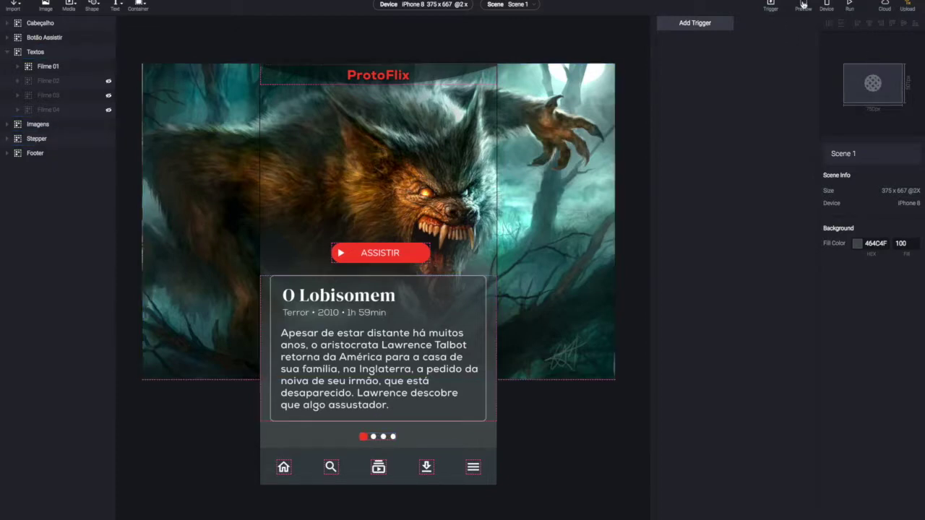
click(803, 5)
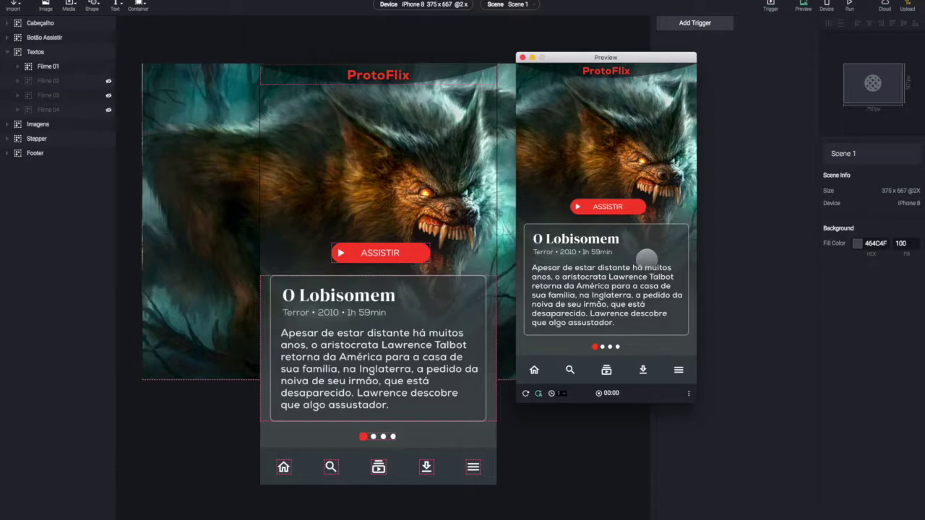
click(522, 57)
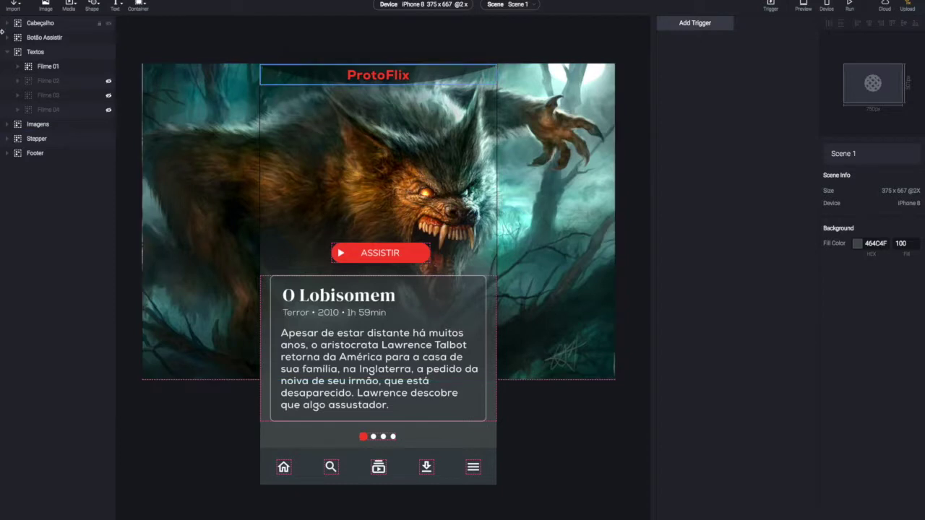
- Select the Textos group and examine the layers inside its Filme 01 group
click(9, 53)
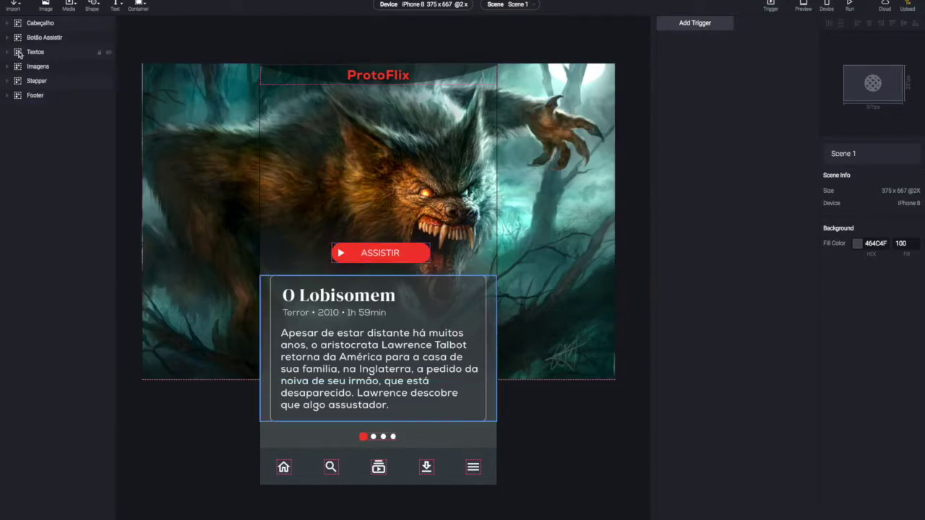
click(37, 55)
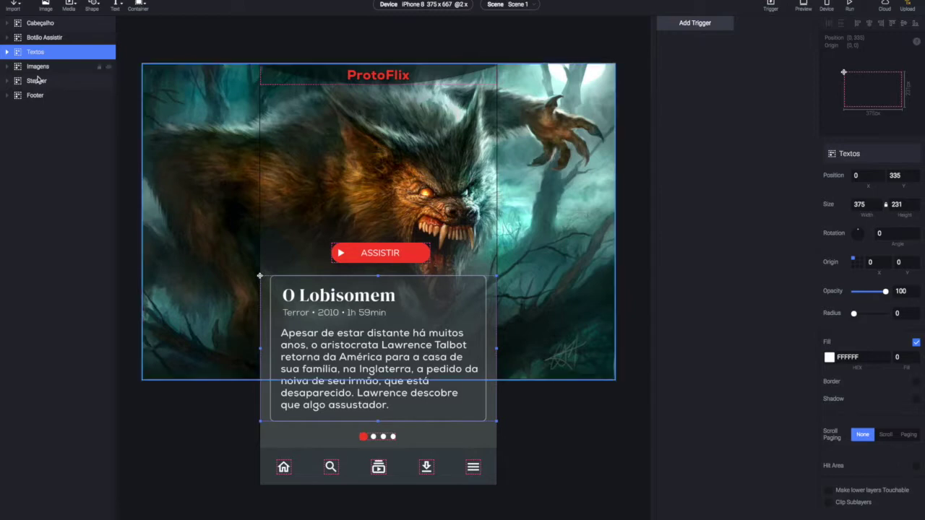
click(7, 52)
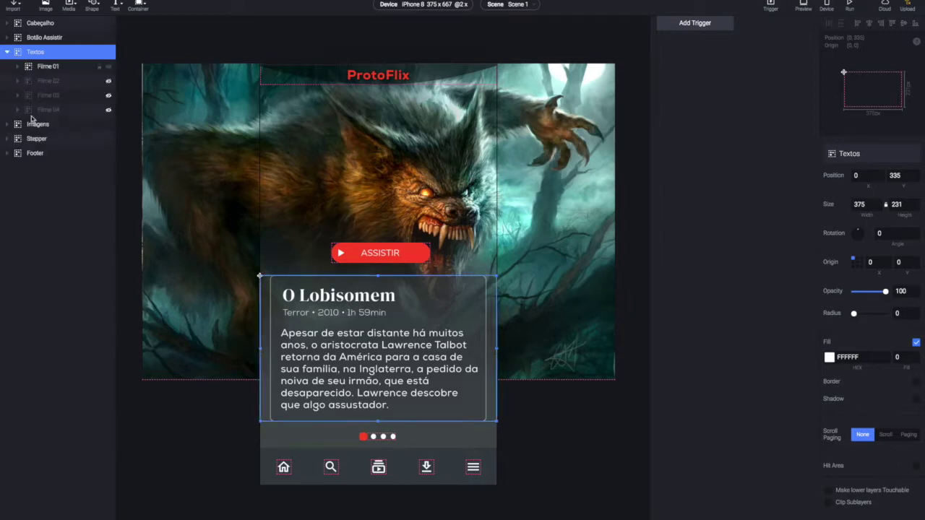
click(18, 67)
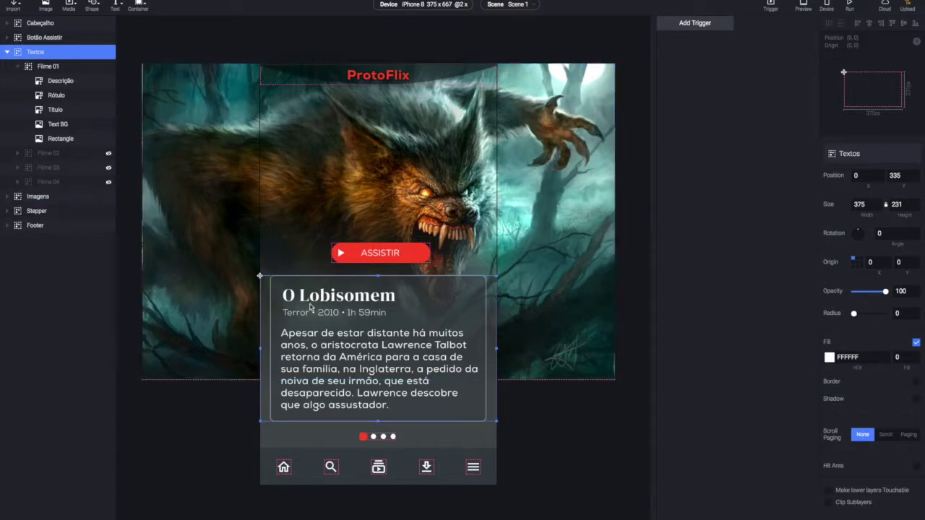
click(16, 68)
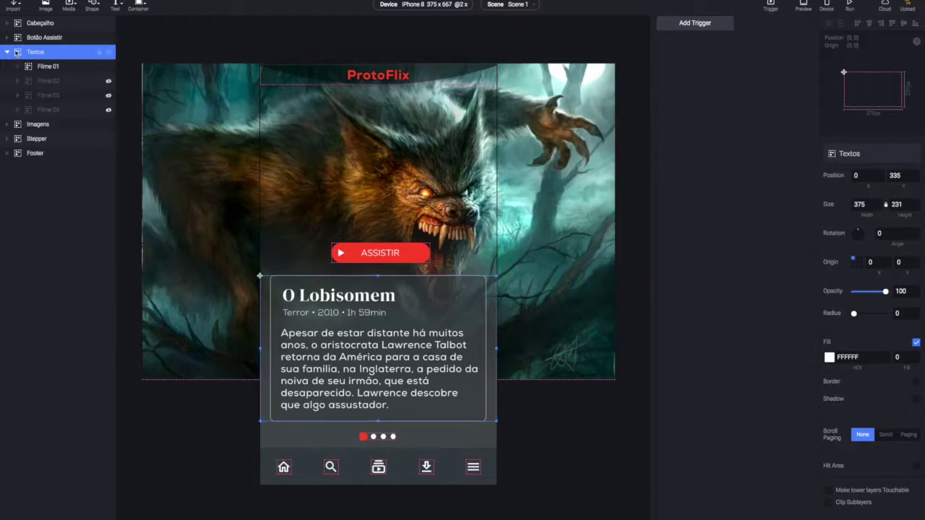
click(8, 53)
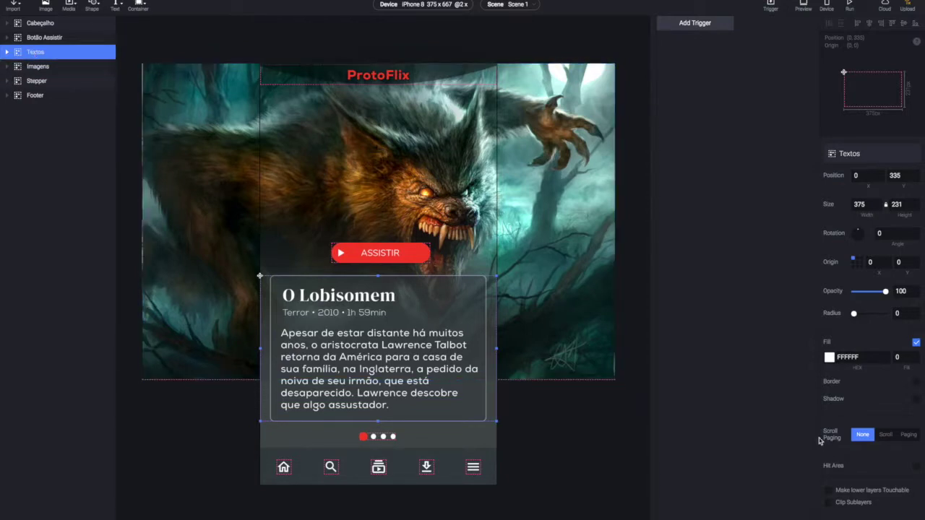
- Try the Paging behaviour on the Textos container and set it to Scroll with vertical direction
click(886, 435)
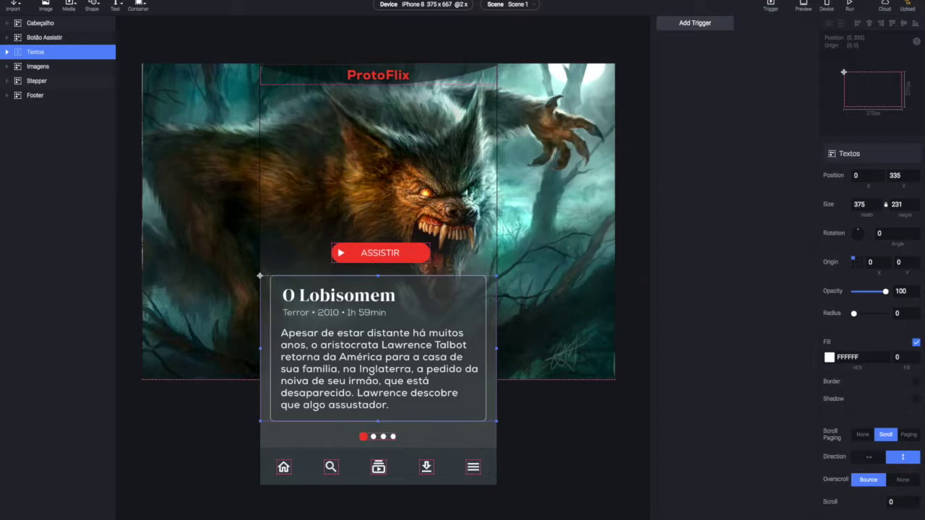
click(911, 435)
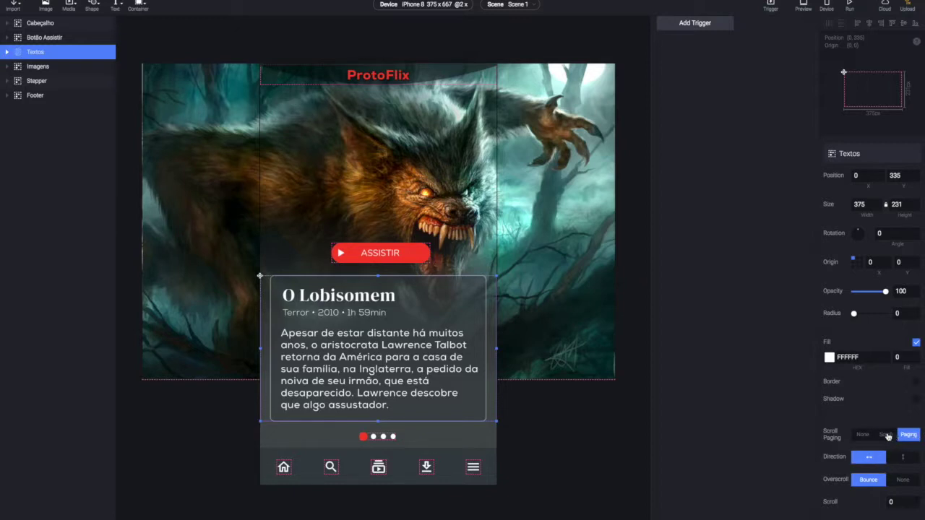
click(887, 435)
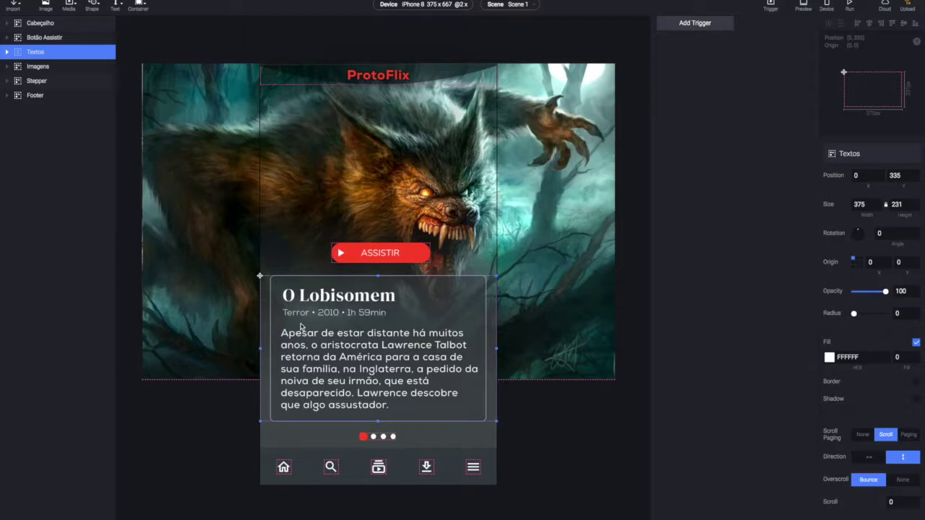
- Try adding an empty container about 155 × 130 over the werewolf image, then delete it
click(140, 5)
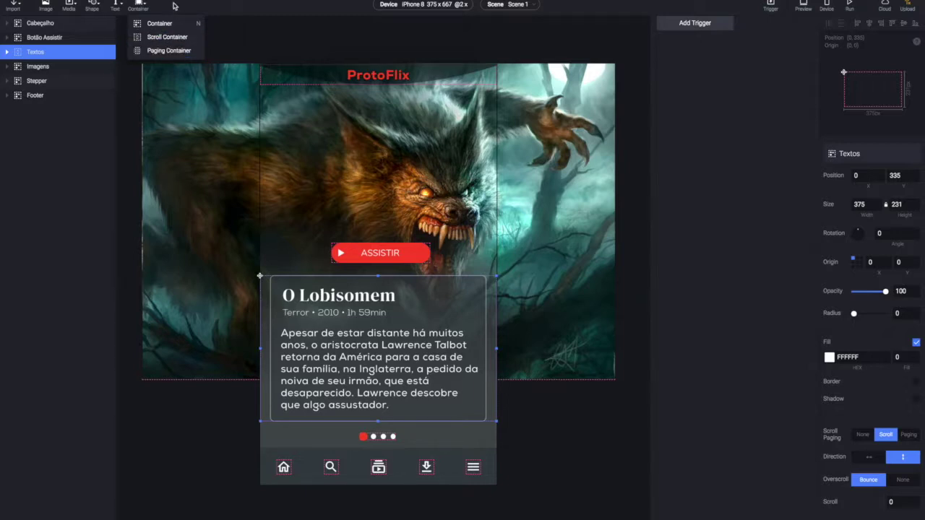
click(161, 24)
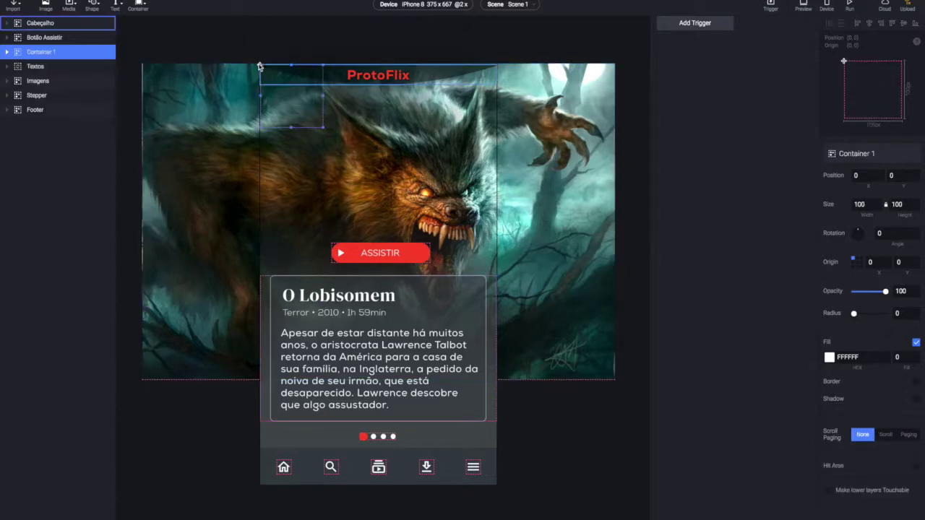
drag(259, 64, 307, 115)
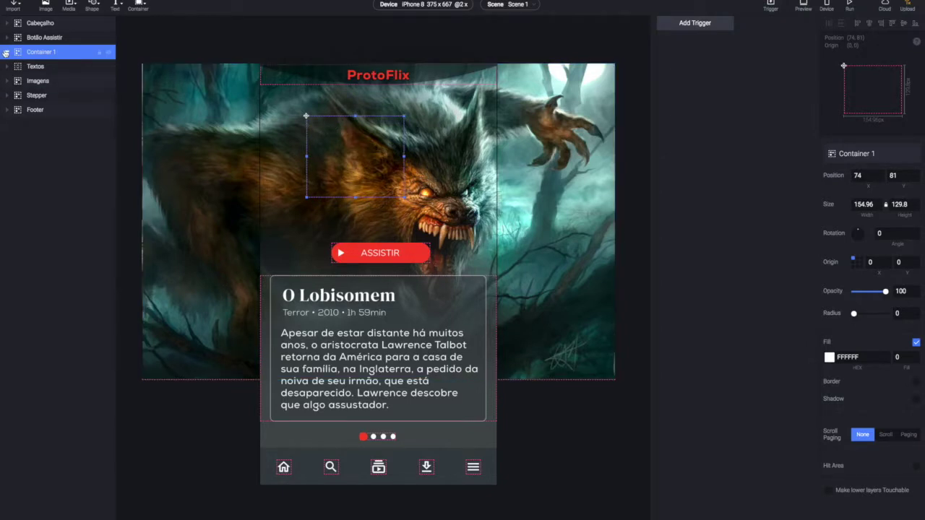
key(Delete)
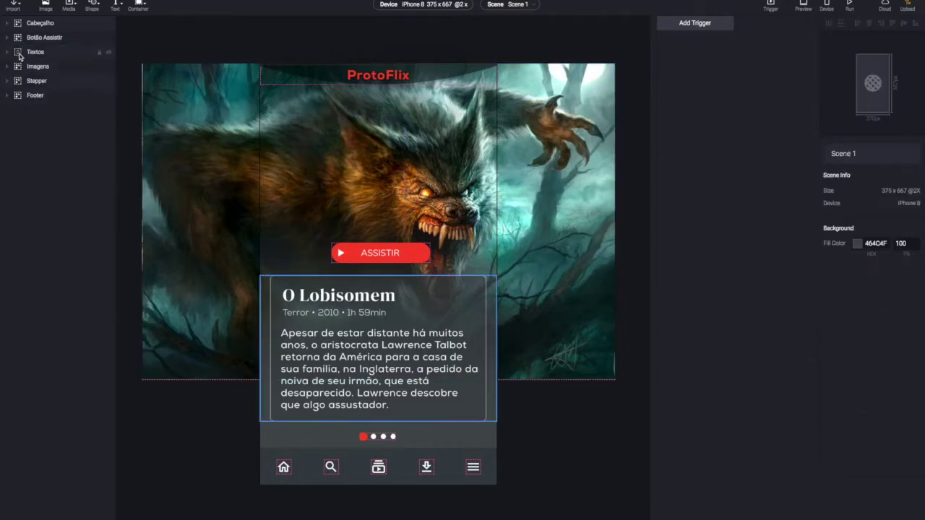
- Set the Textos container's scroll direction to horizontal and test swiping the text card in the preview
click(23, 54)
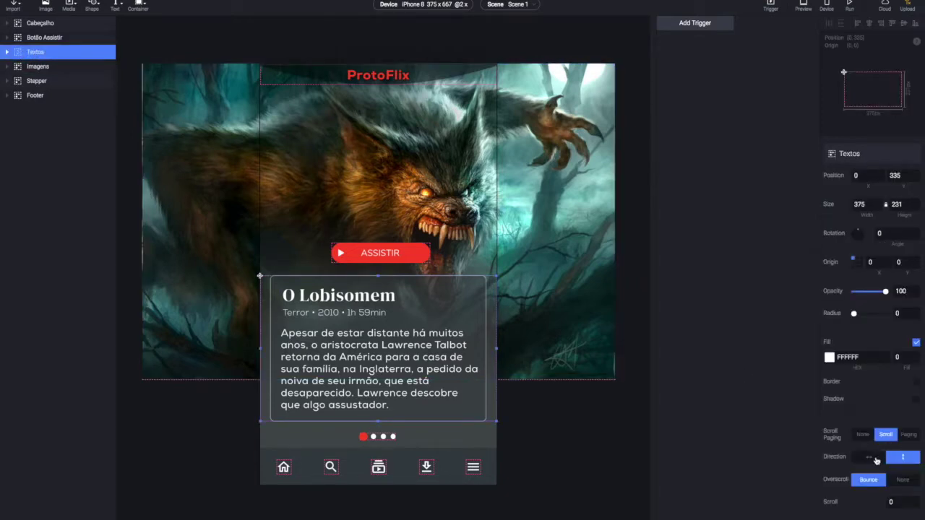
click(874, 458)
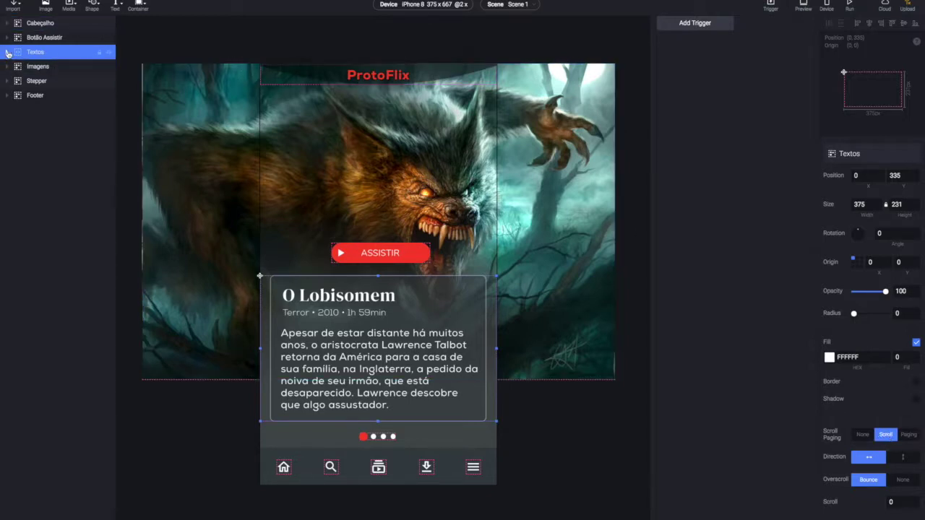
click(802, 7)
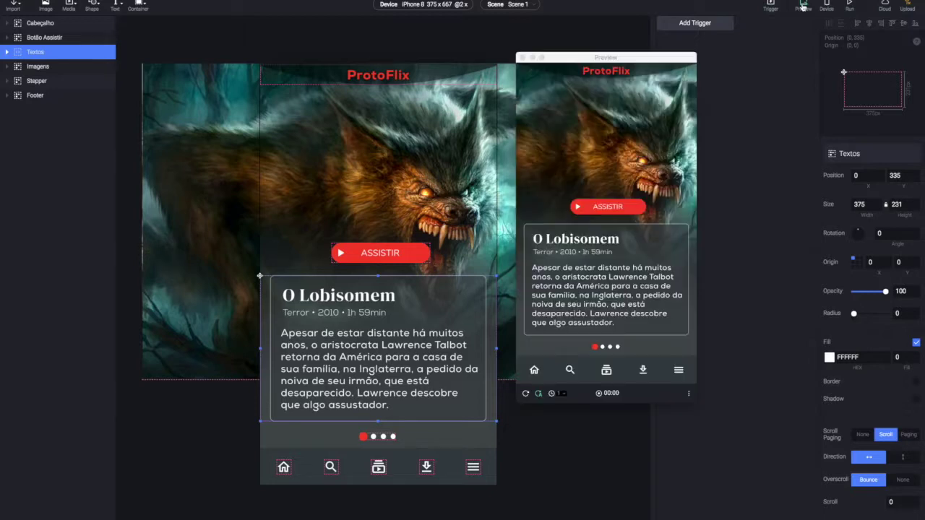
drag(663, 279, 618, 266)
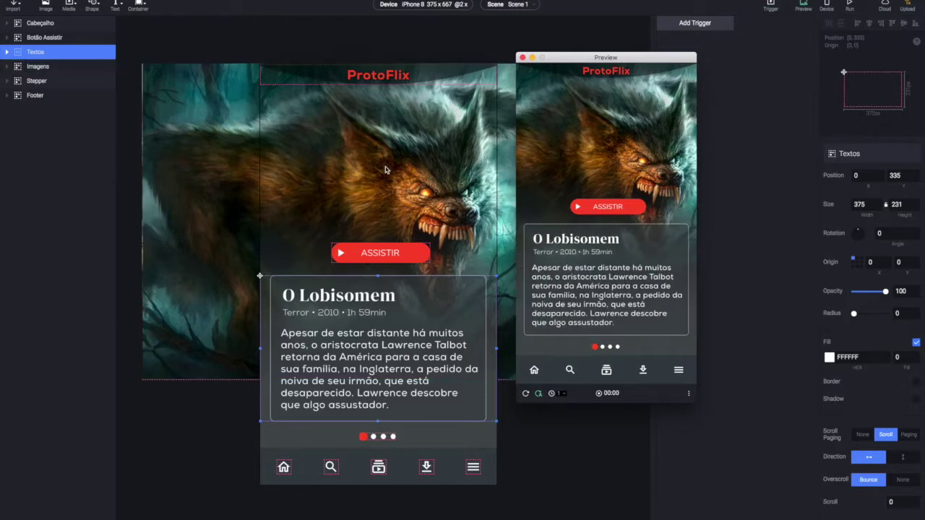
click(524, 58)
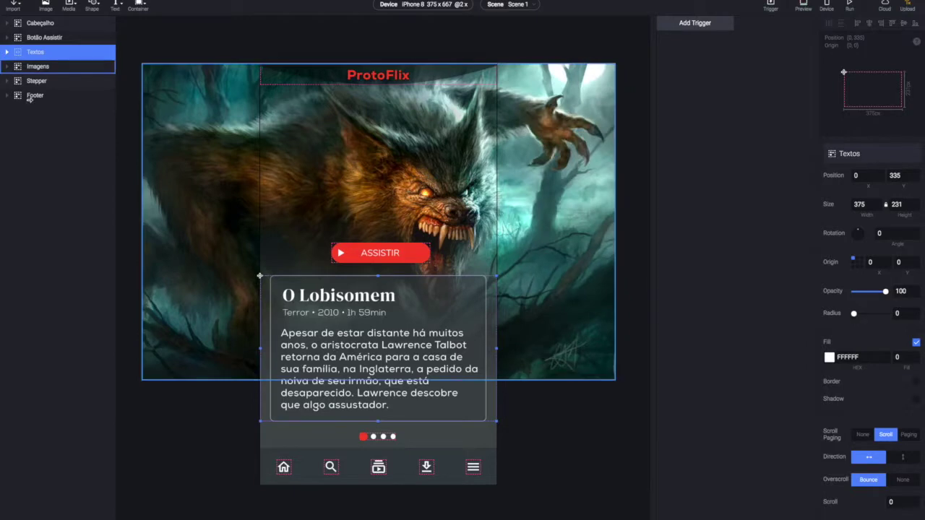
- Expand the Textos group and unhide Filme 04, keeping Filme 02 and Filme 03 hidden
click(6, 52)
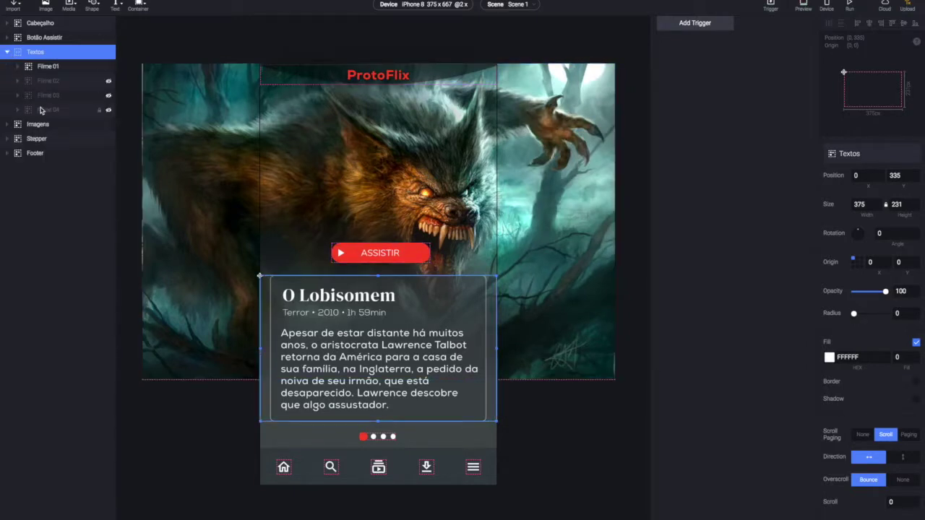
click(109, 111)
click(108, 95)
click(109, 81)
click(109, 82)
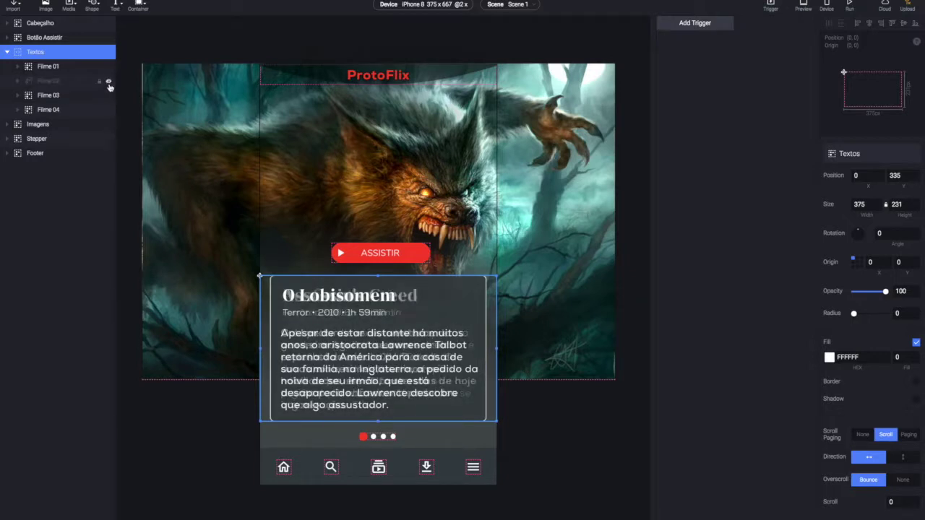
click(108, 97)
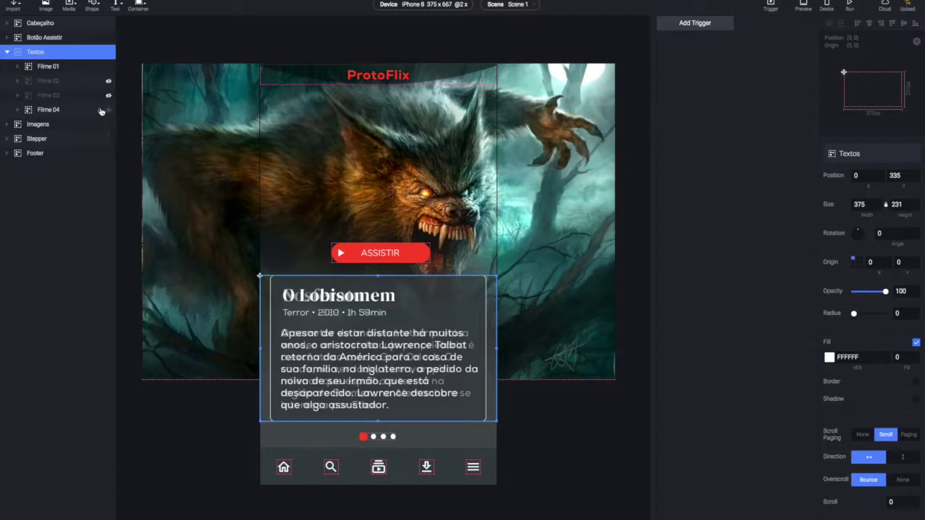
- Move the Filme 04 text card horizontally to the right, well beyond the phone frame, to about X 1044
click(46, 111)
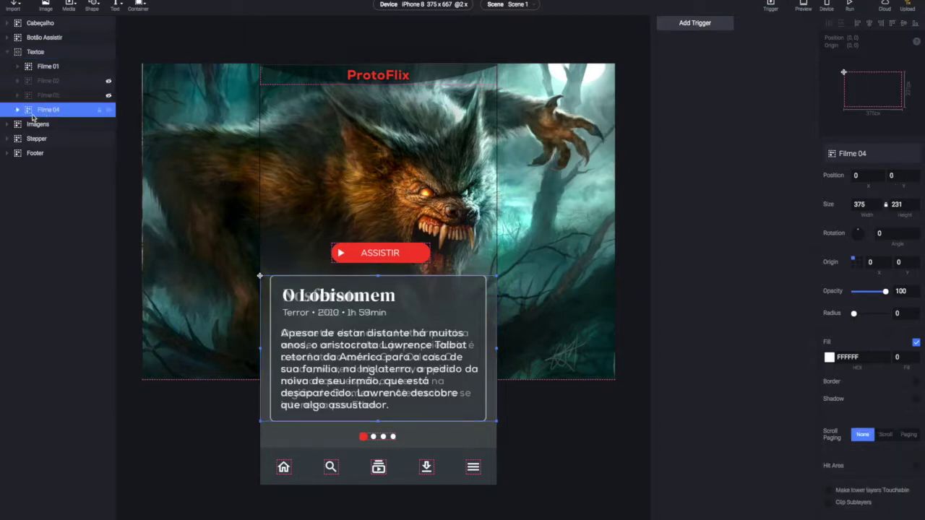
key(shift+Right)
key(shift+Right)
key(shift+Right)
key(shift+Right)
key(shift+Right)
key(shift+Right)
key(shift+Right)
key(shift+Right)
key(shift+Right)
key(shift+Right)
key(shift+Right)
key(shift+Right)
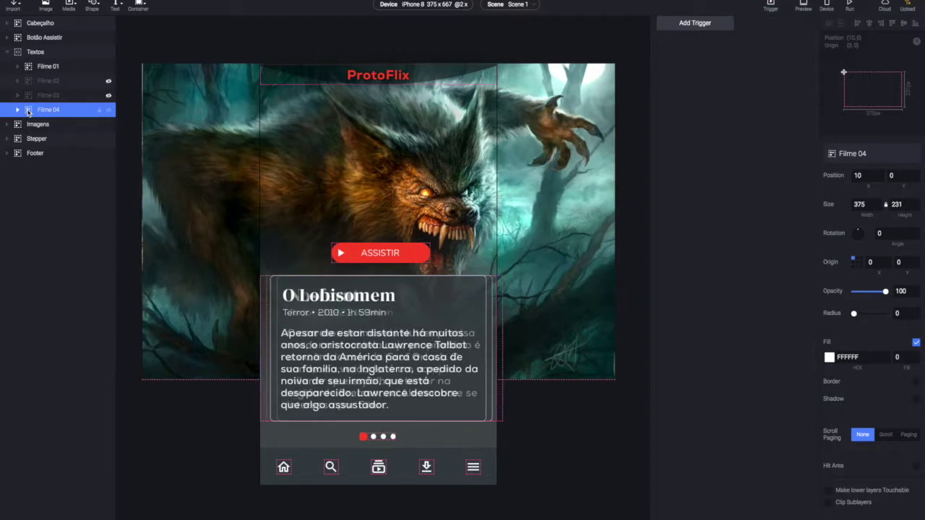
key(shift+Right)
key(shift+Right)
key(shift+Right)
key(shift+Right)
key(shift+Right)
key(shift+Right)
key(shift+Right)
key(shift+Right)
key(shift+Right)
key(shift+Right)
key(shift+Right)
key(shift+Right)
key(shift+Right)
key(shift+Right)
key(shift+Right)
key(shift+Right)
key(shift+Right)
key(shift+Right)
key(shift+Right)
key(shift+Right)
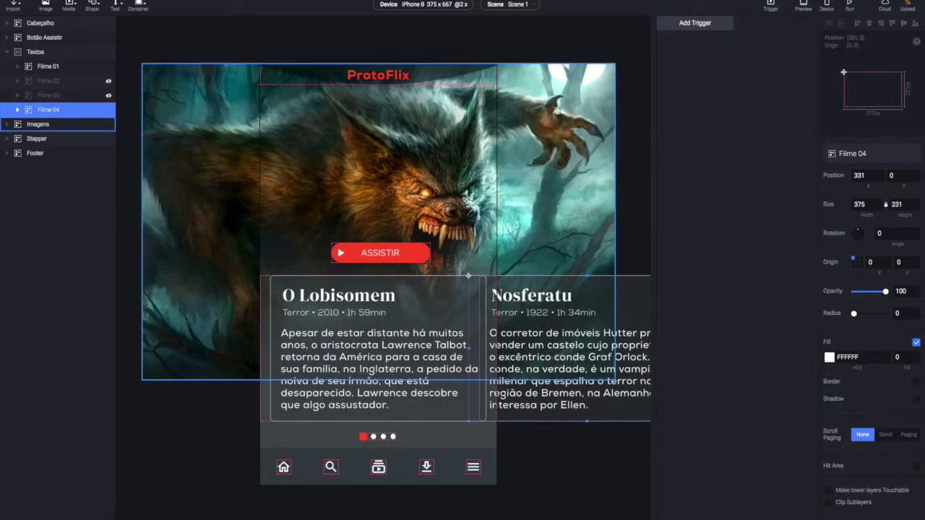
scroll(433, 94, right, 5)
scroll(438, 145, down, 5)
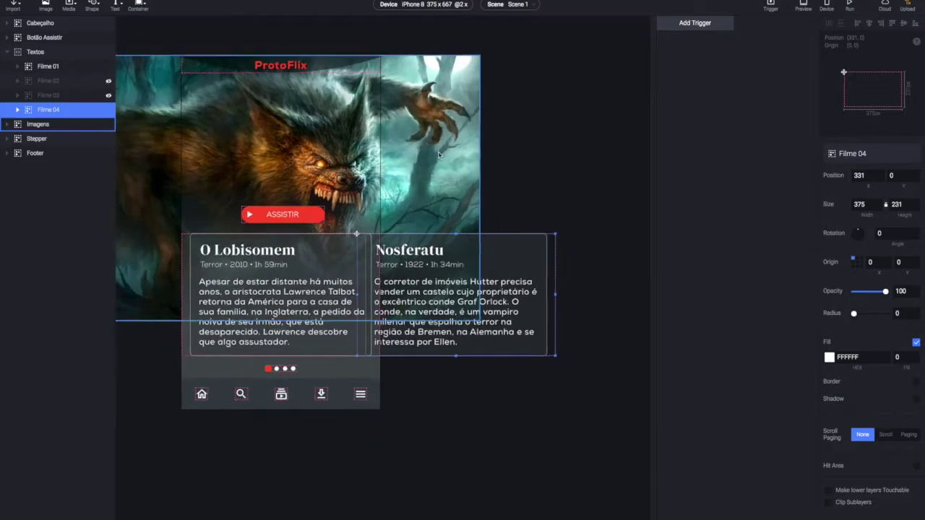
scroll(438, 168, down, 2)
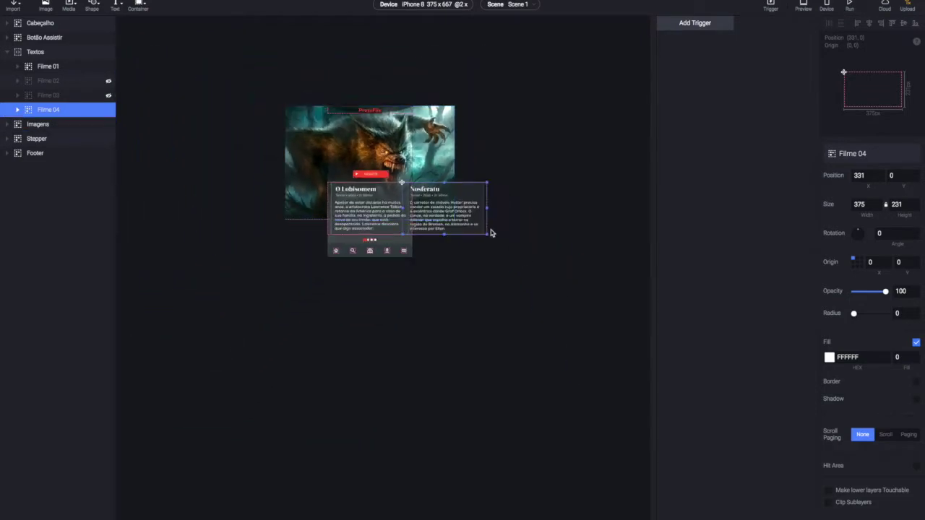
drag(469, 217, 628, 208)
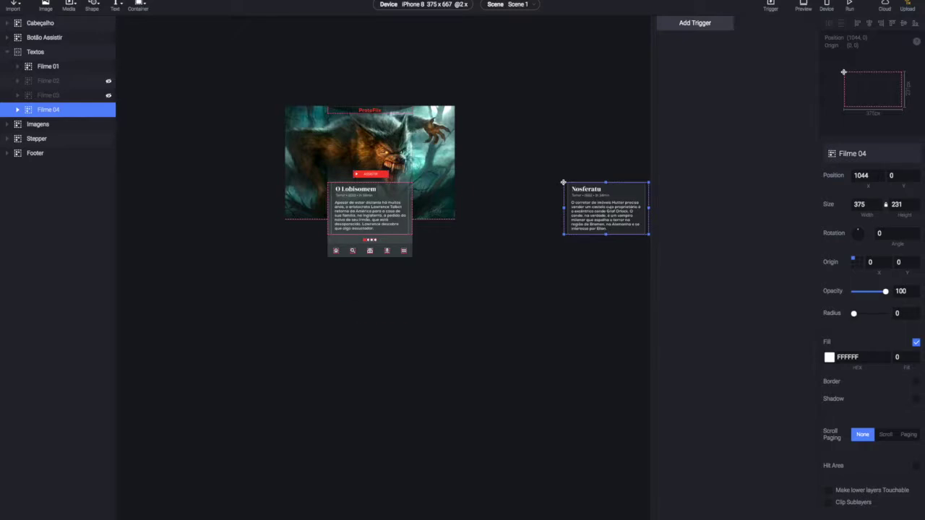
- Unhide Filme 03 and move its text card horizontally to just left of the Nosferatu card
scroll(563, 182, down, 1)
scroll(563, 182, up, 5)
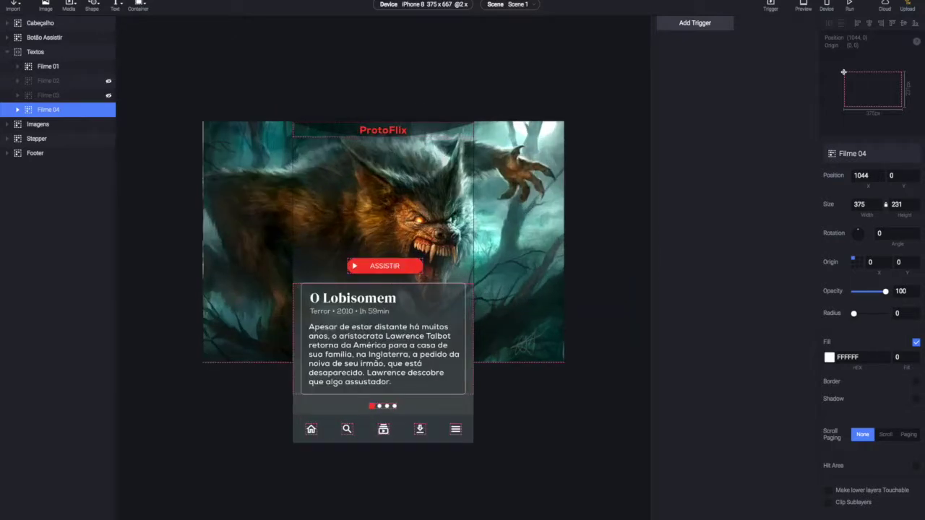
key(super+minus)
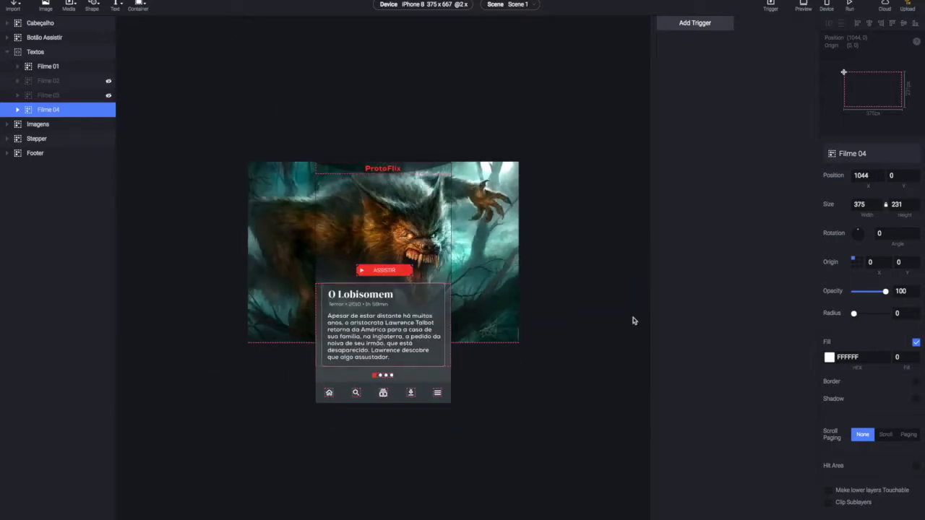
scroll(534, 311, down, 2)
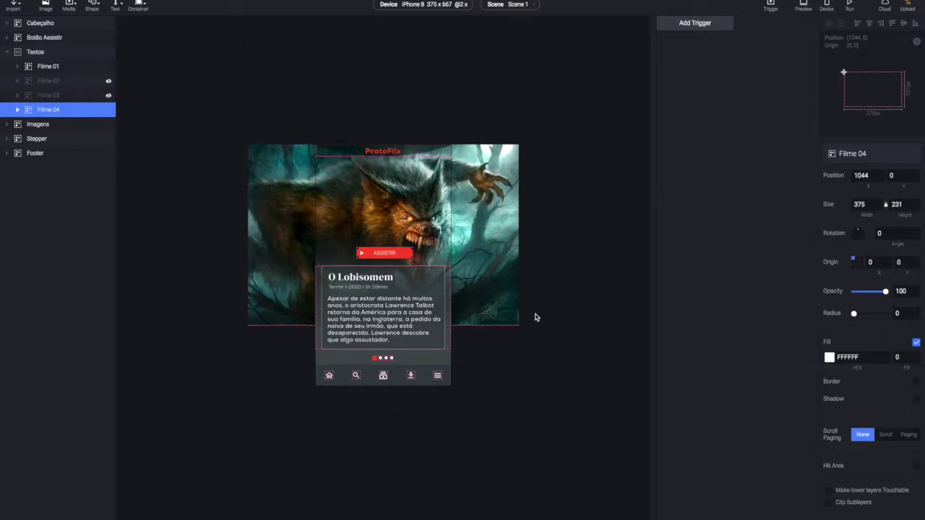
key(super+minus)
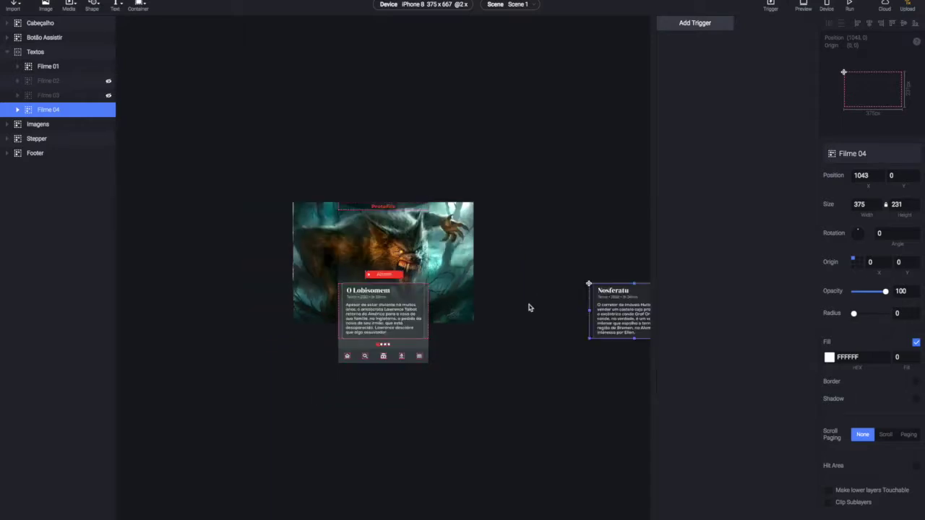
key(super+plus)
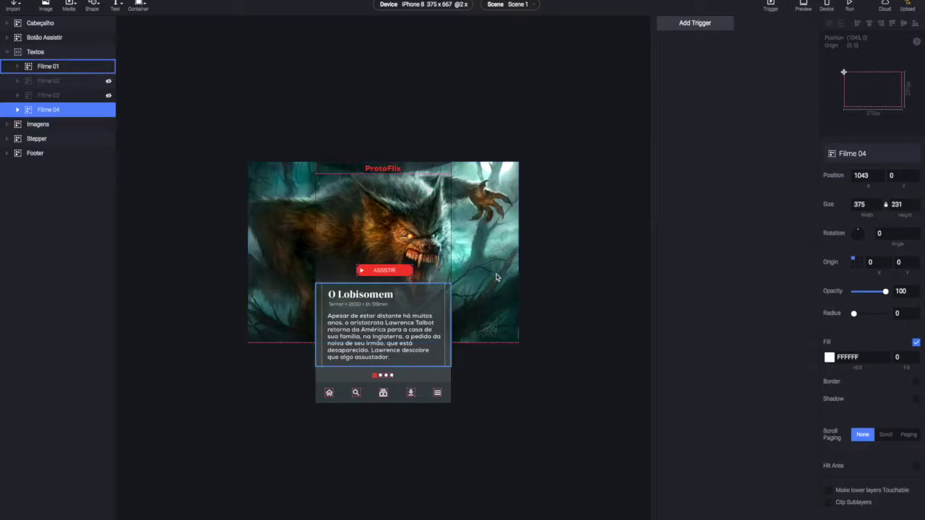
scroll(535, 245, down, 3)
scroll(535, 246, up, 3)
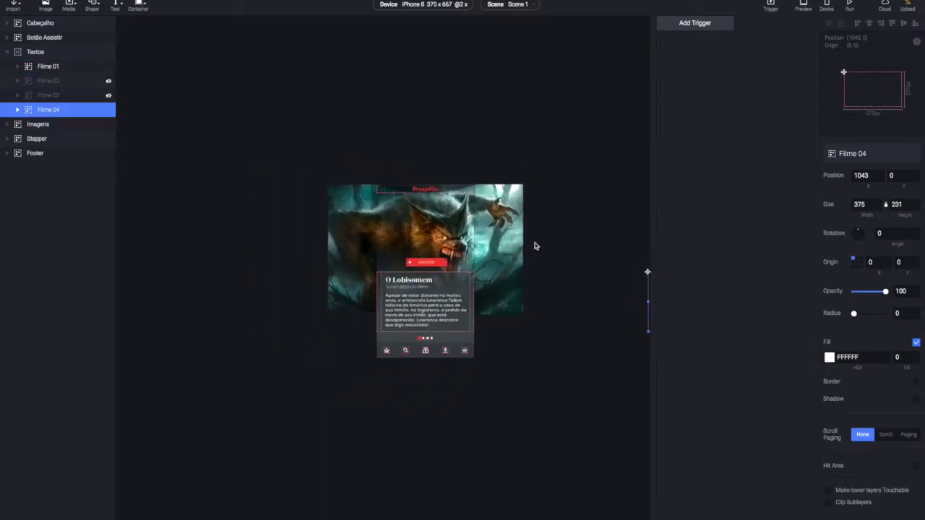
drag(578, 243, 454, 217)
click(457, 221)
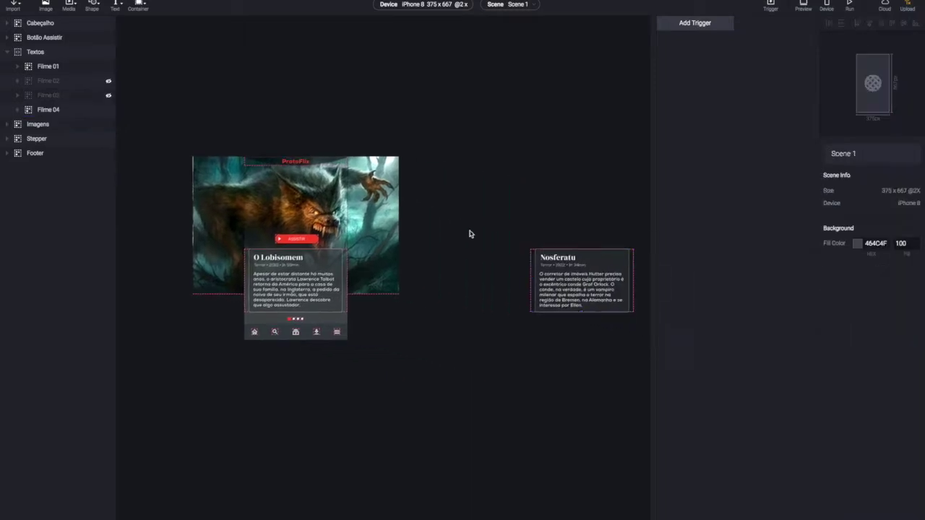
click(108, 97)
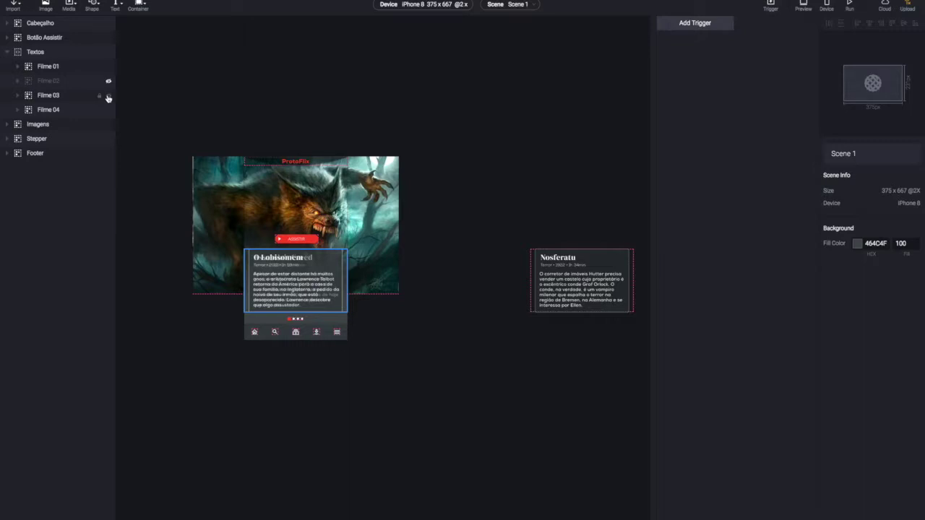
click(33, 97)
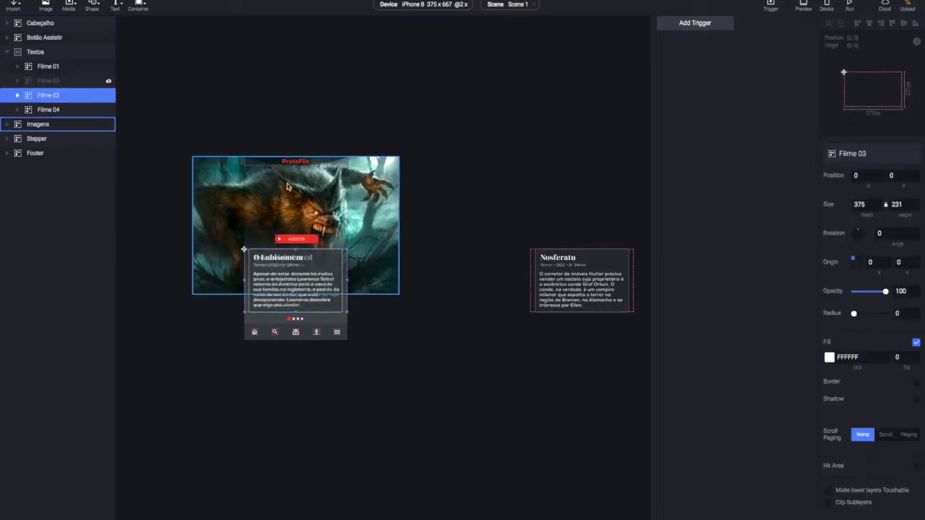
key(shift+Right)
key(shift+Right)
key(shift+Right)
key(shift+Right)
key(shift+Right)
key(shift+Right)
key(shift+Right)
key(shift+Right)
key(shift+Right)
key(shift+Right)
key(shift+Right)
key(shift+Right)
key(shift+Right)
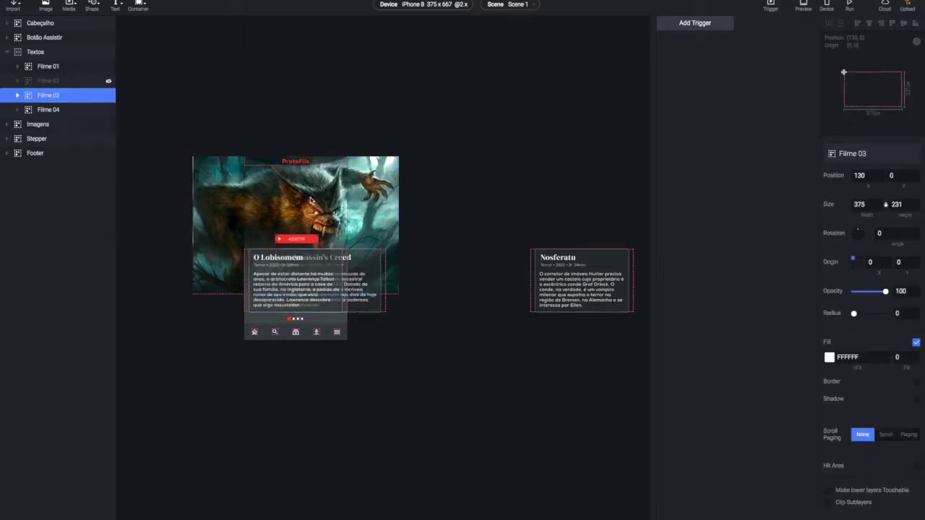
drag(326, 285, 498, 286)
- Unhide Filme 02 and move its text card horizontally to X 375, directly beside the O Lobisomem card
click(110, 80)
click(57, 81)
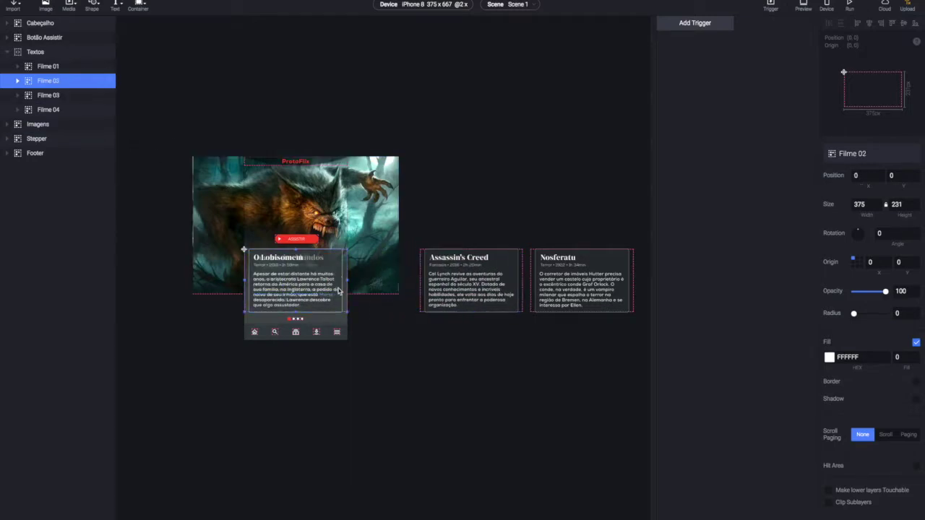
key(shift+Right)
key(shift+Right)
key(shift+Right)
key(shift+Right)
key(shift+Right)
key(shift+Right)
key(shift+Right)
key(shift+Right)
key(shift+Right)
key(shift+Right)
key(shift+Right)
key(shift+Right)
key(shift+Right)
key(shift+Right)
key(shift+Right)
key(shift+Right)
key(shift+Right)
key(shift+Right)
key(shift+Right)
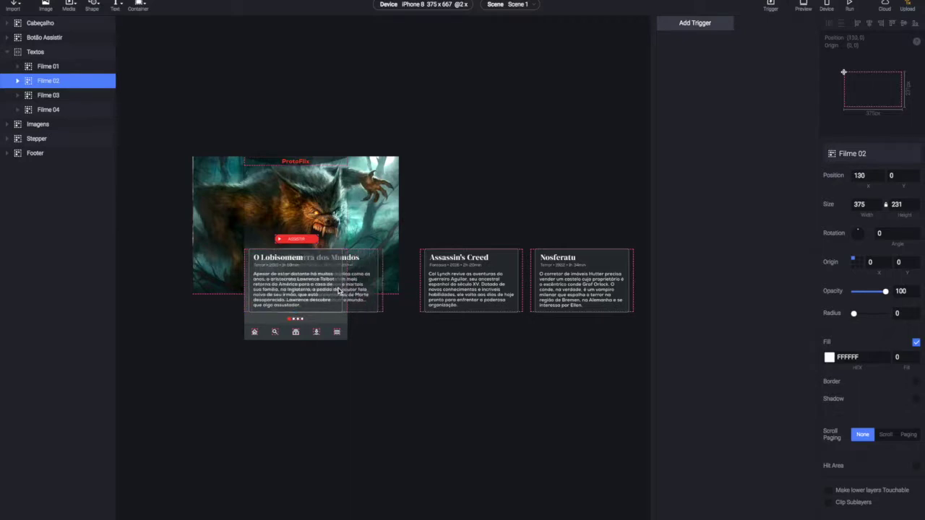
drag(338, 290, 377, 291)
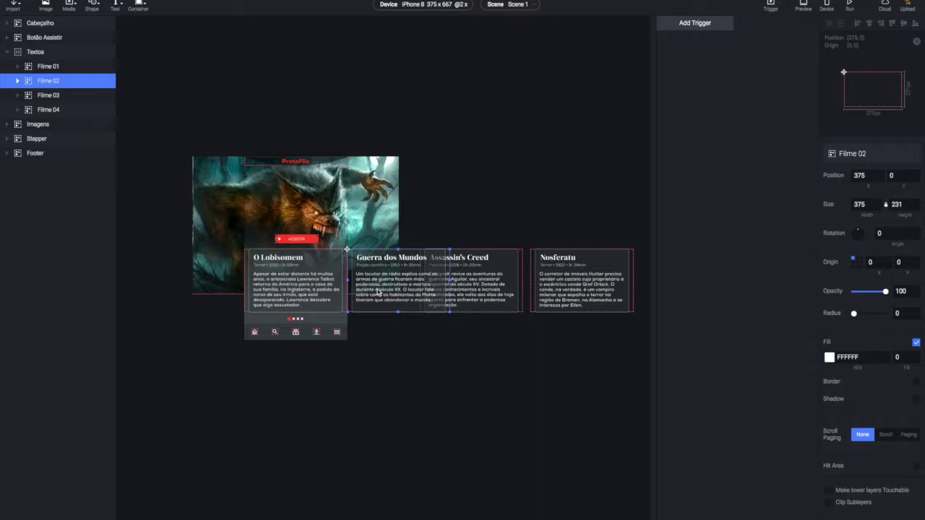
- Line up the remaining cards edge to edge, with Filme 03 at X 750 and Filme 04 at X 1125
drag(483, 290, 515, 289)
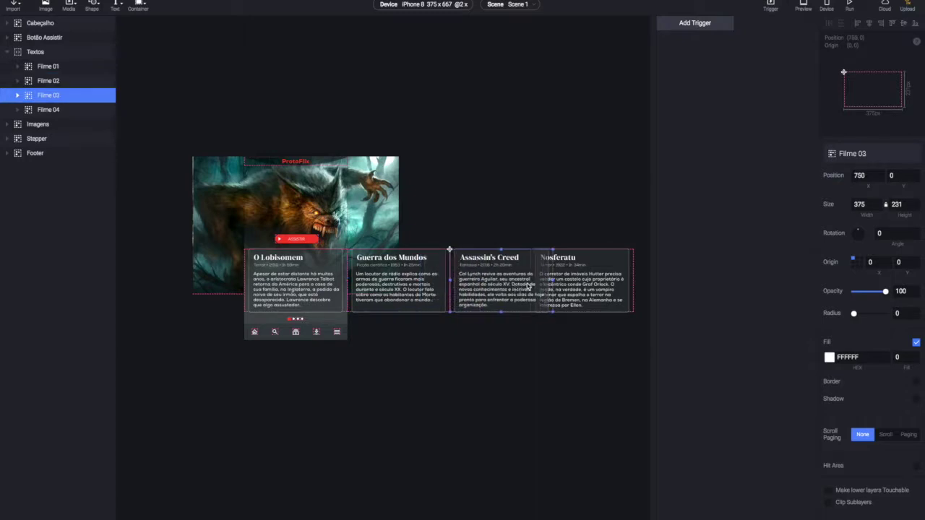
drag(578, 277, 597, 277)
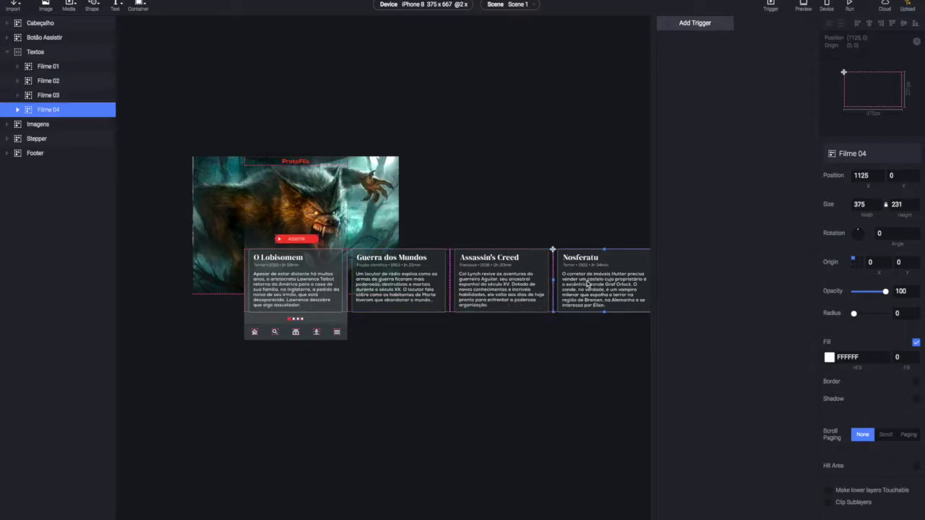
click(557, 192)
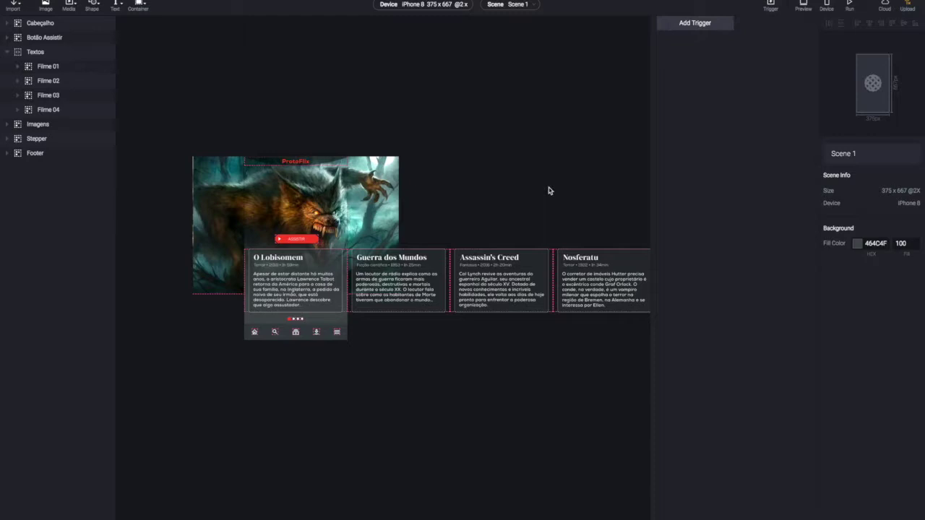
- Select the Textos container and test horizontal scrolling through the four movie cards in the preview
click(24, 53)
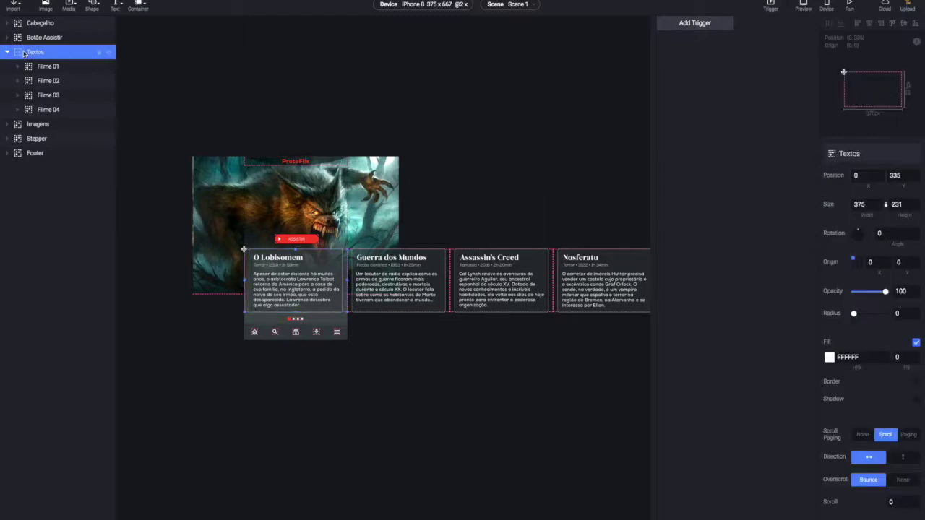
click(804, 6)
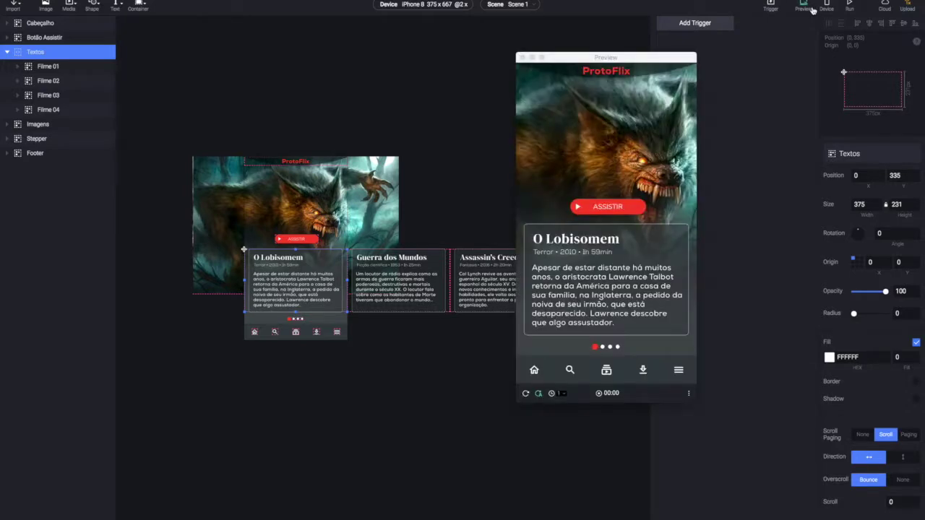
drag(656, 274, 296, 278)
drag(584, 266, 654, 266)
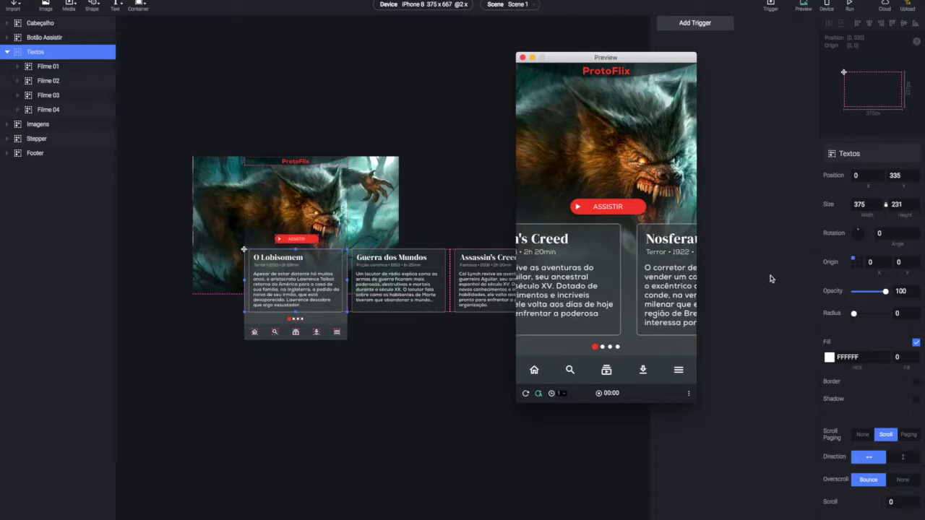
drag(571, 270, 522, 268)
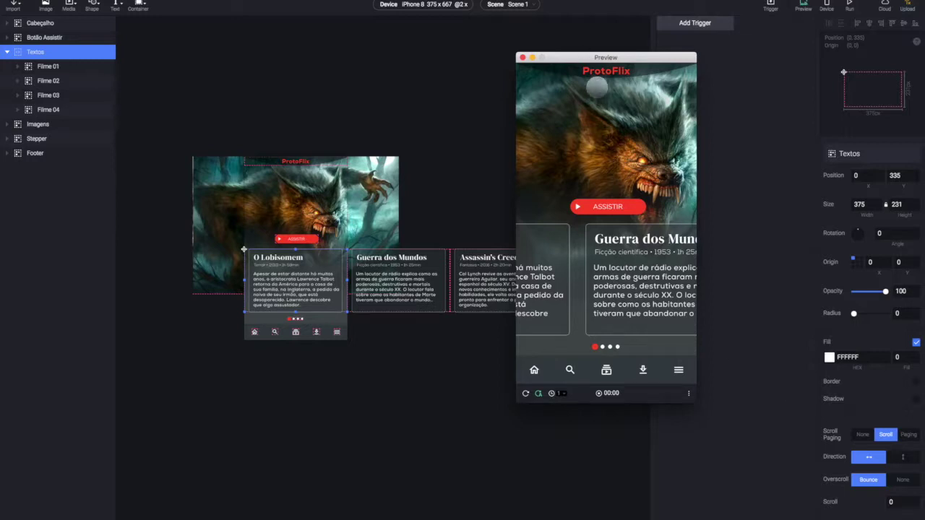
click(522, 57)
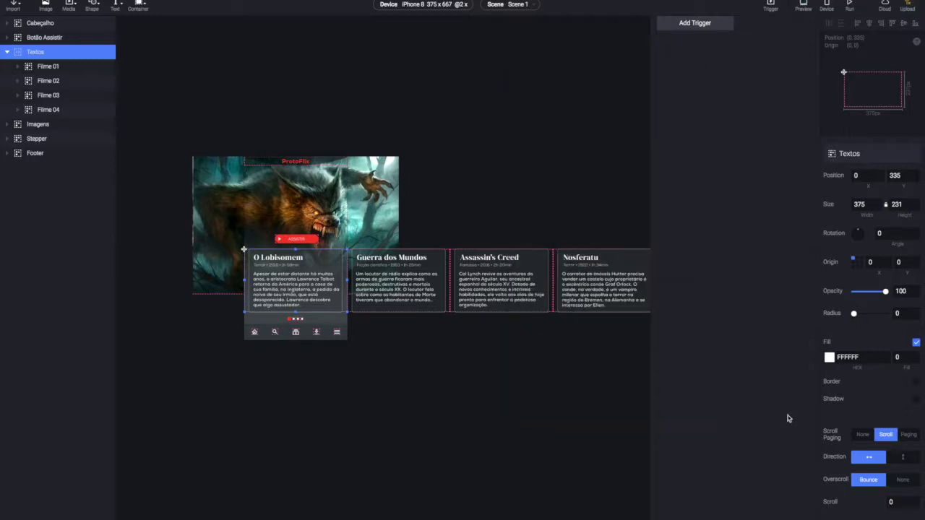
- Set the Textos container to Paging with horizontal direction and Bounce overscroll, and test swiping between the movie cards in the preview
click(912, 455)
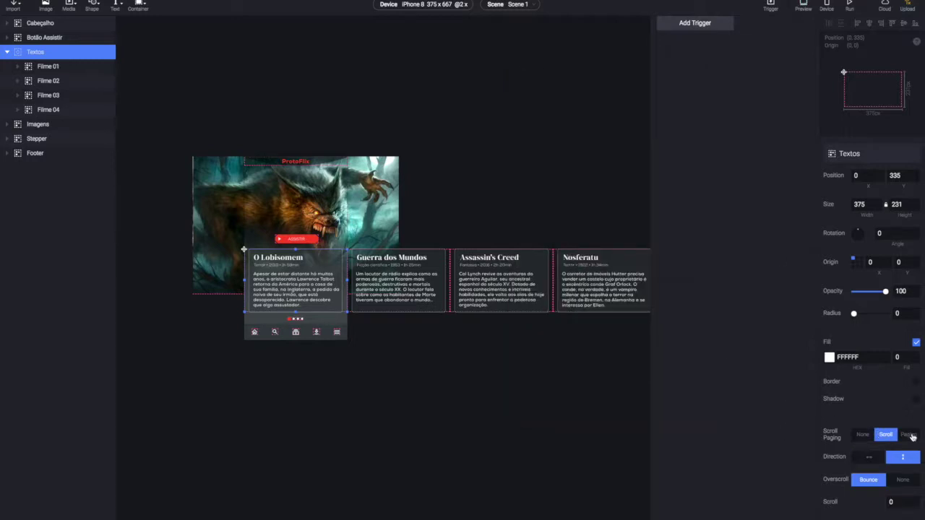
click(910, 435)
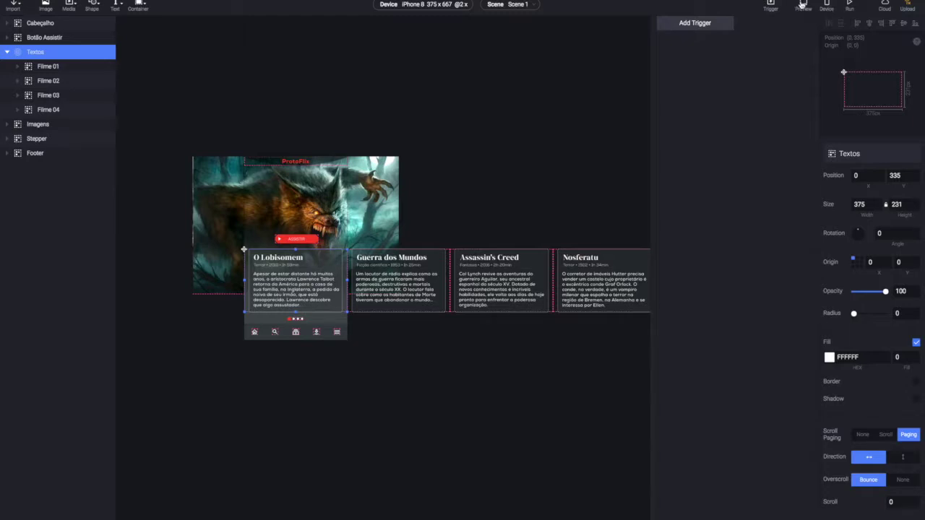
click(802, 6)
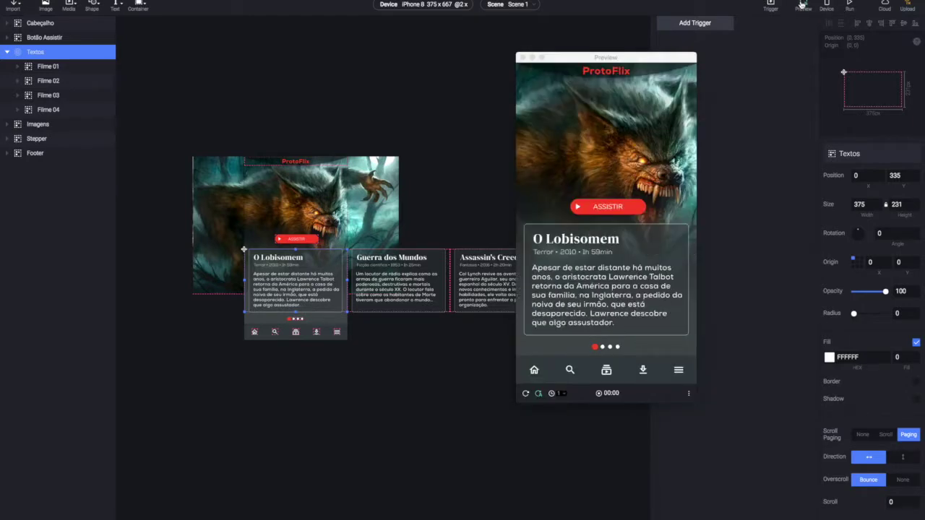
drag(649, 277, 578, 277)
drag(636, 278, 671, 273)
mouse_move(578, 273)
mouse_down()
mouse_move(638, 275)
mouse_move(578, 275)
mouse_up()
mouse_move(636, 275)
mouse_down()
mouse_move(578, 277)
mouse_move(636, 277)
mouse_up()
drag(578, 276, 630, 271)
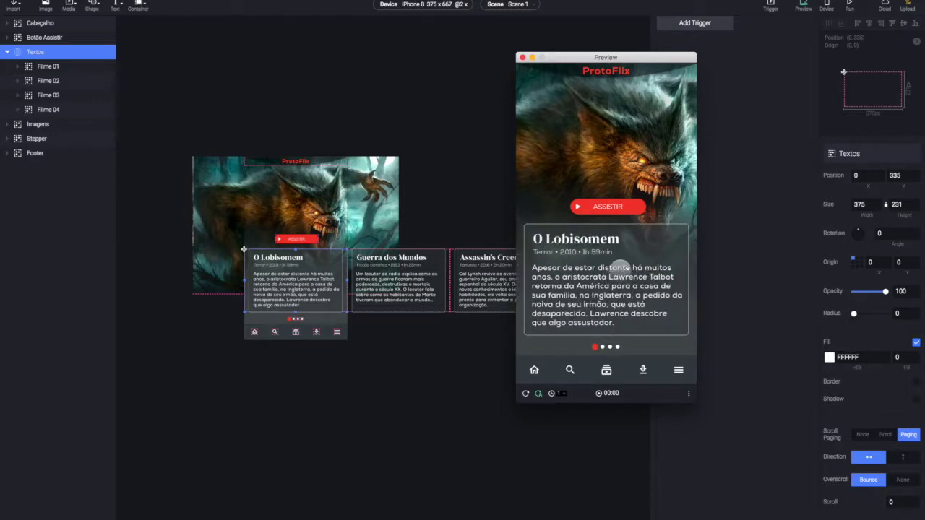
click(521, 58)
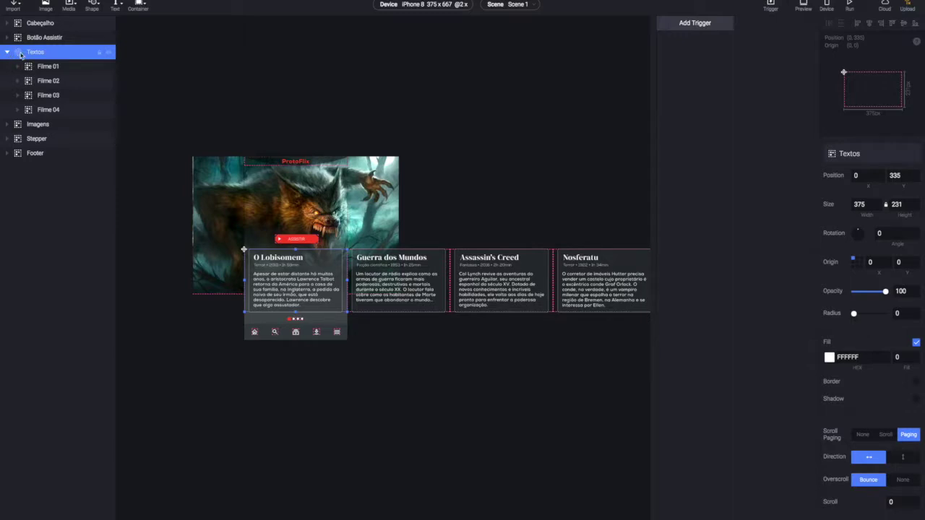
scroll(900, 410, down, 1)
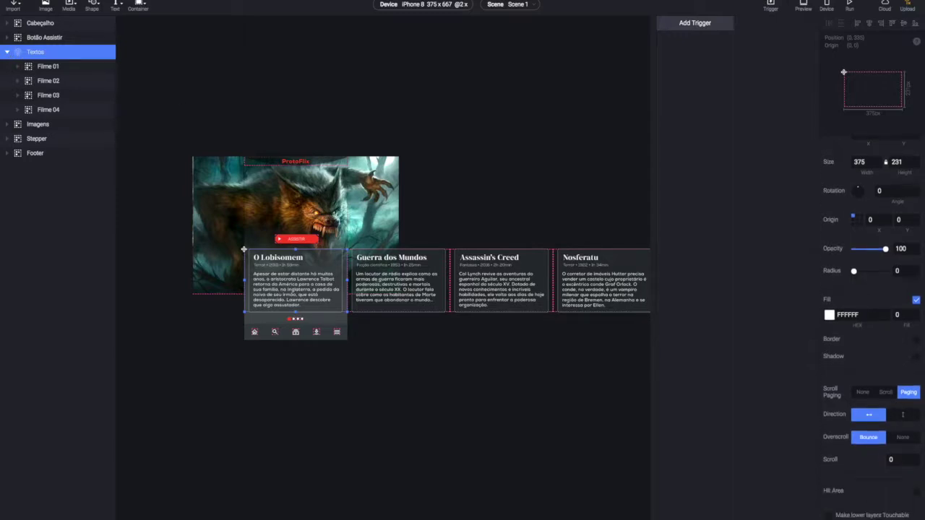
scroll(861, 397, up, 1)
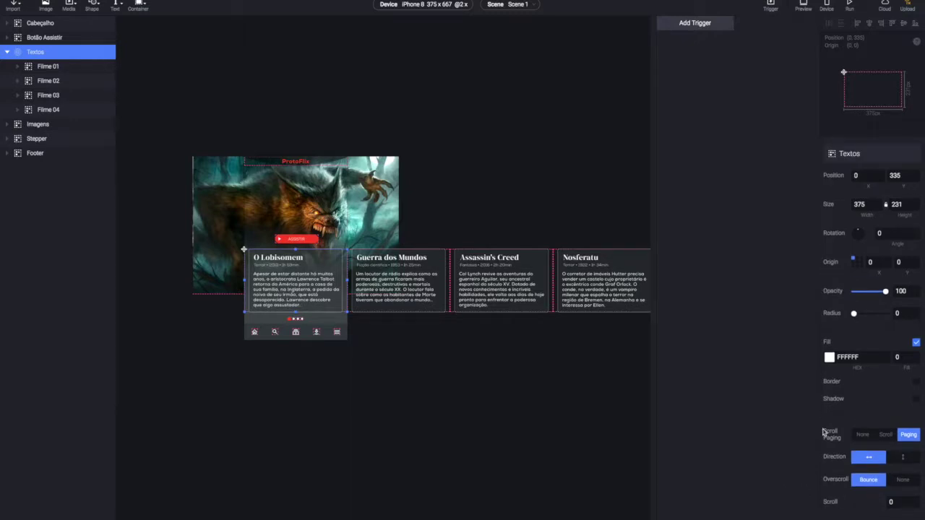
scroll(857, 423, down, 1)
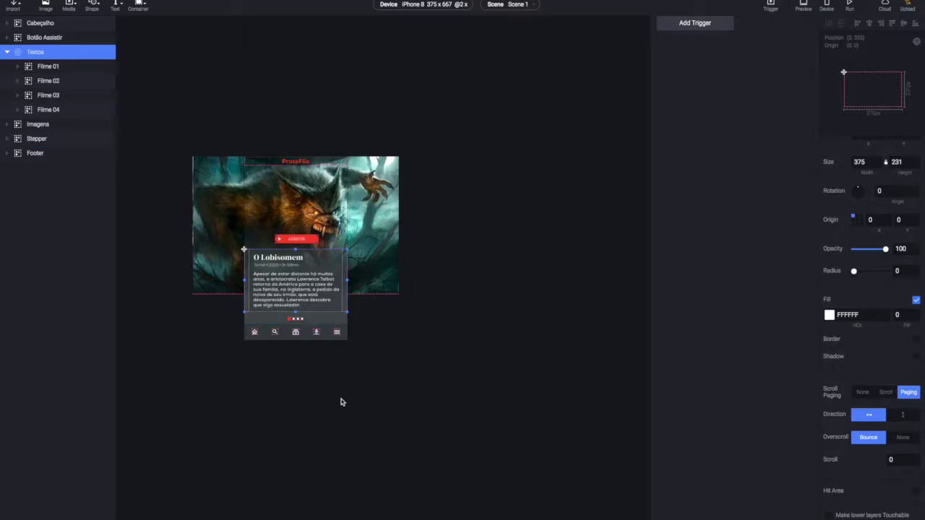
scroll(289, 292, up, 2)
scroll(285, 283, up, 5)
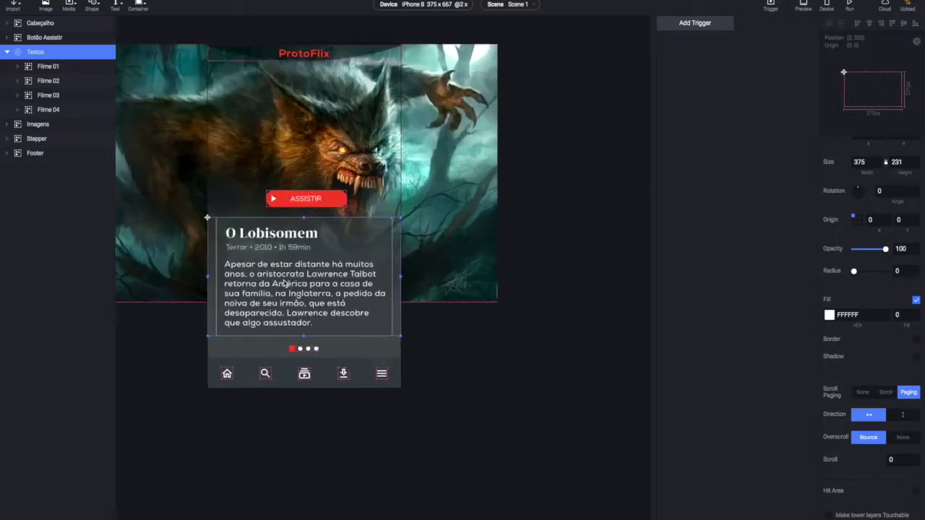
scroll(284, 282, down, 4)
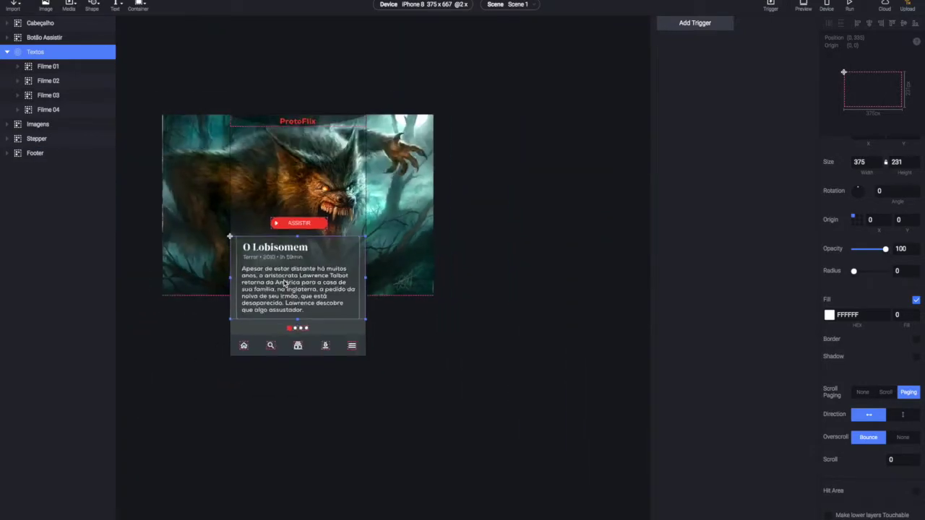
scroll(285, 282, up, 2)
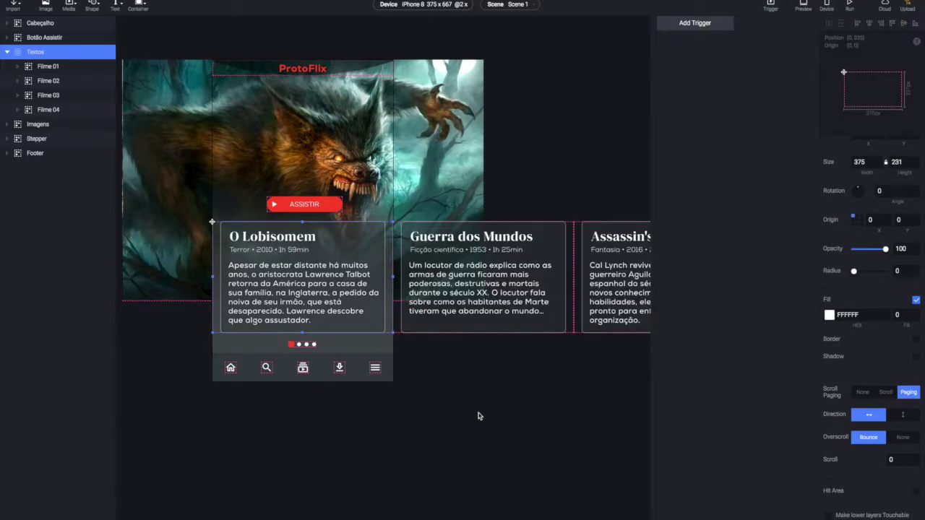
scroll(477, 415, down, 3)
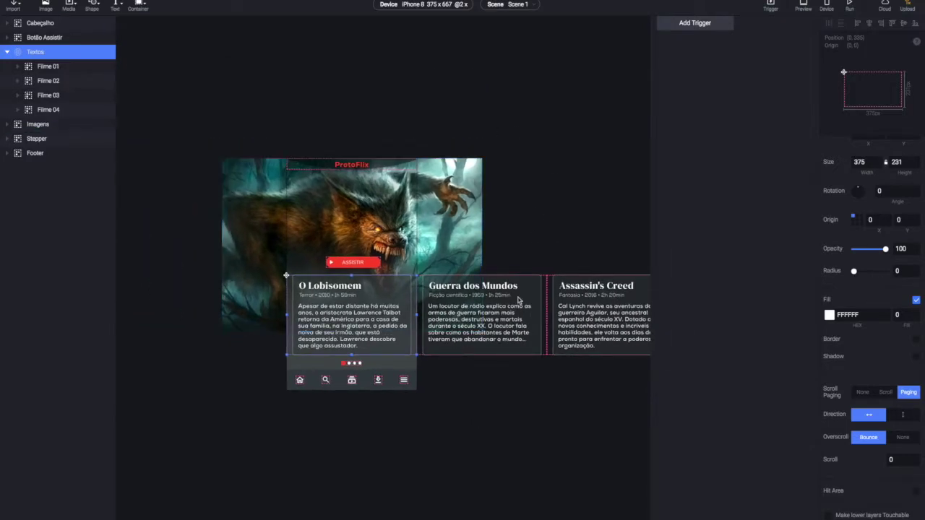
click(244, 404)
scroll(282, 414, up, 5)
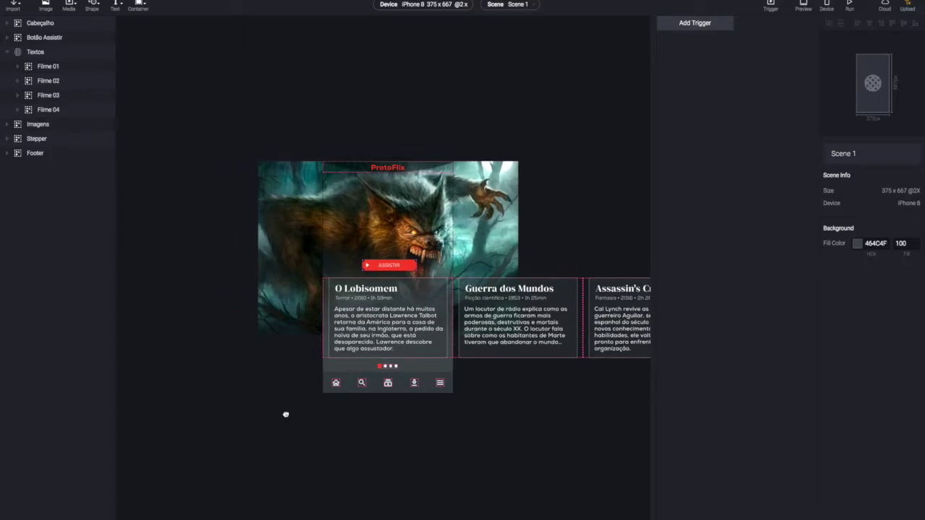
scroll(281, 417, down, 3)
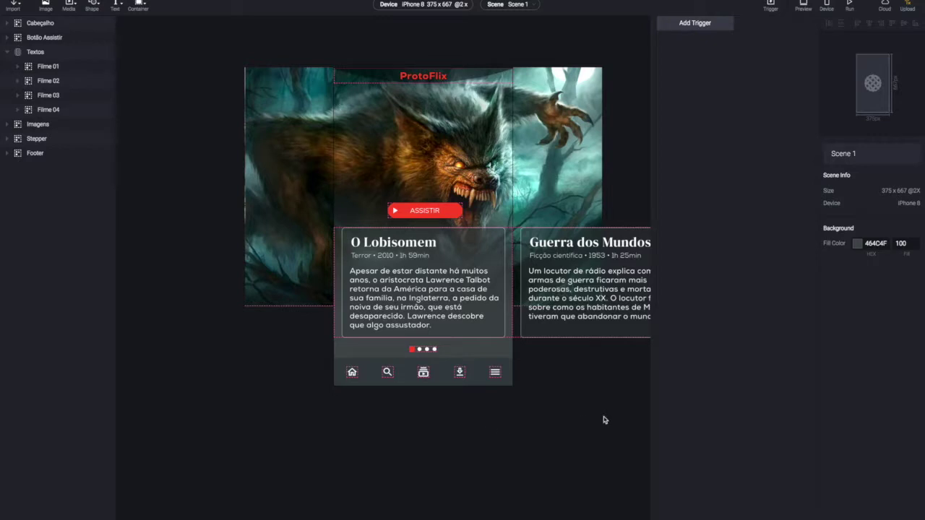
- Open the preview again and check how the text cards page sideways over the background image
click(802, 8)
drag(638, 301, 666, 268)
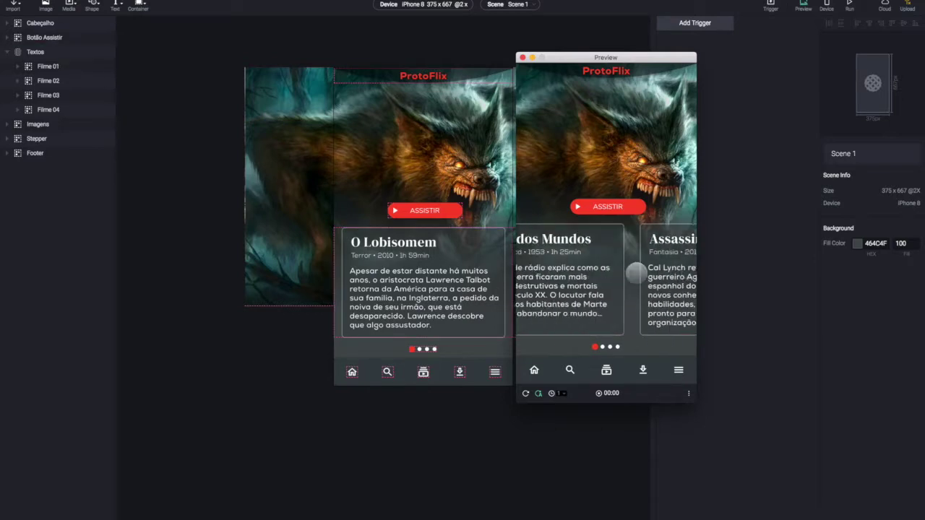
click(524, 58)
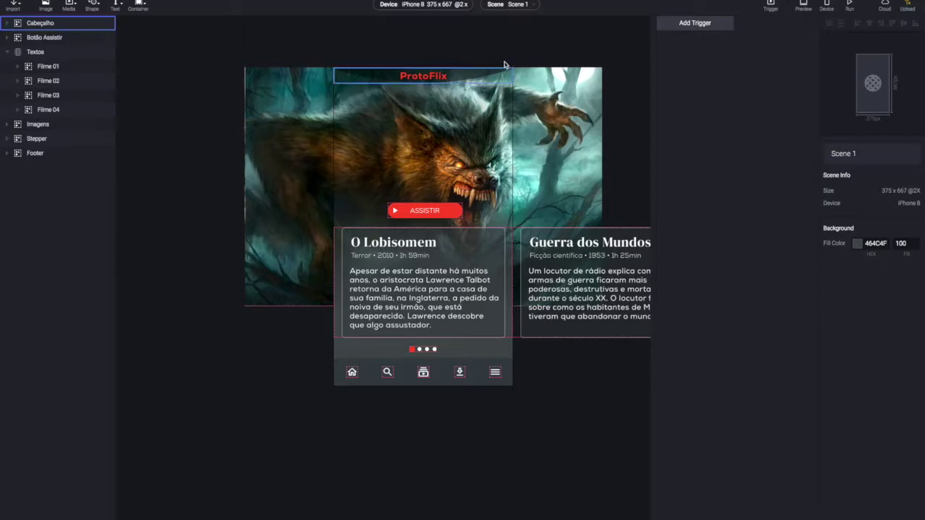
- Expand the Imagens container and examine its background image layers in relation to the Textos cards
click(28, 52)
click(7, 124)
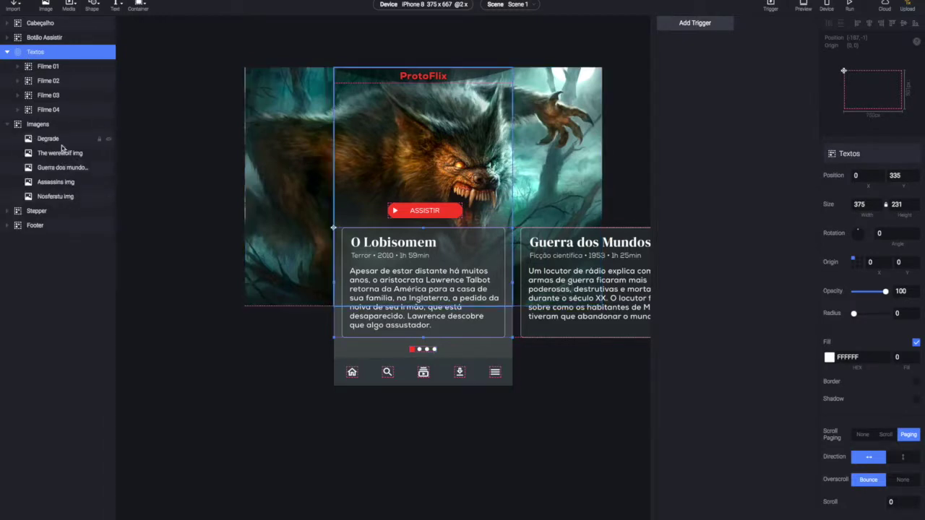
click(340, 50)
drag(375, 48, 333, 69)
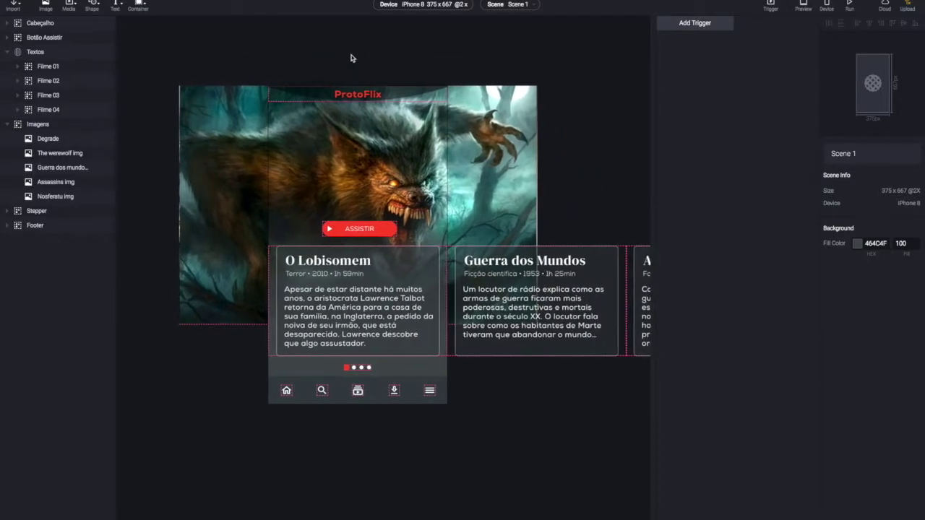
click(390, 297)
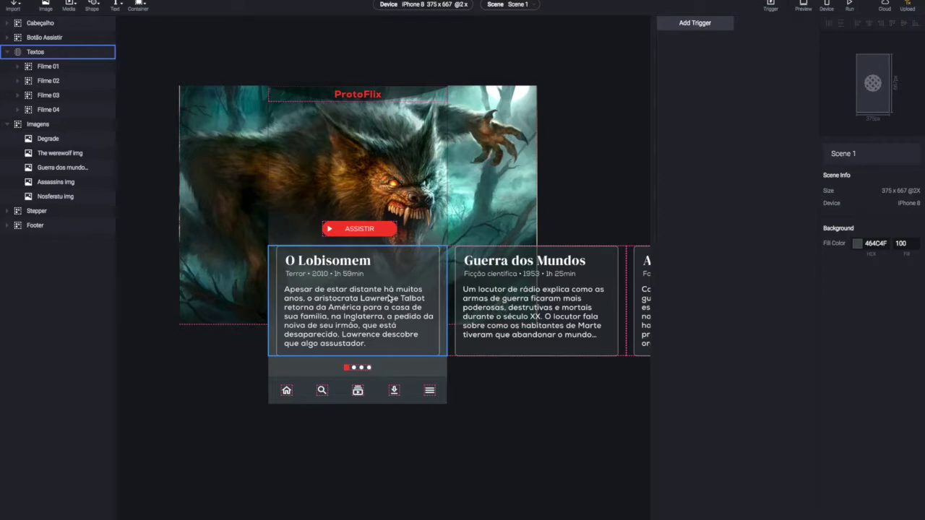
click(587, 157)
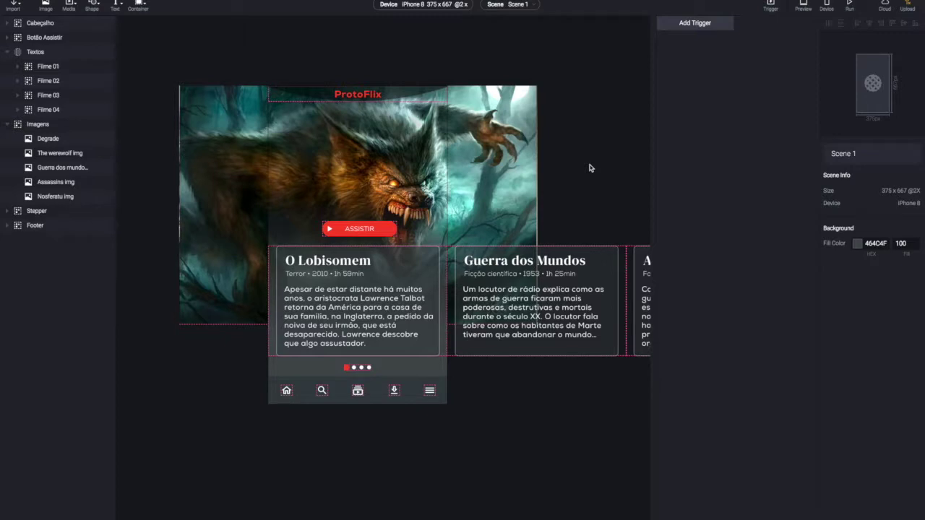
click(199, 186)
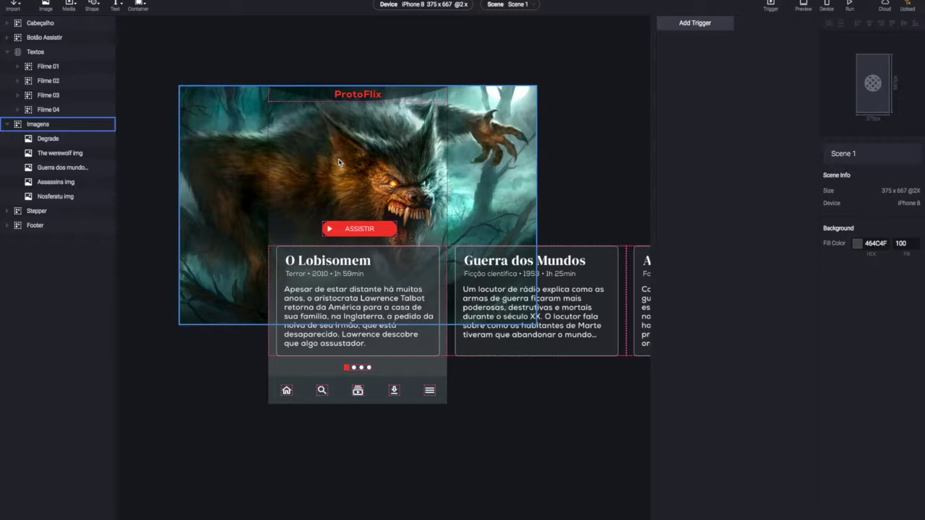
click(377, 304)
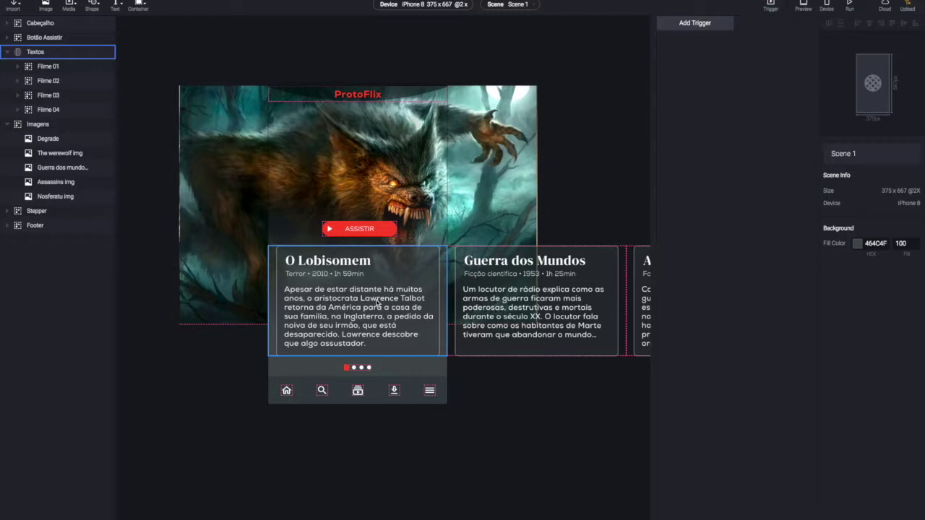
- Check the X positions of the Textos container and its Filme 02, Filme 03 and Filme 01 cards
click(376, 303)
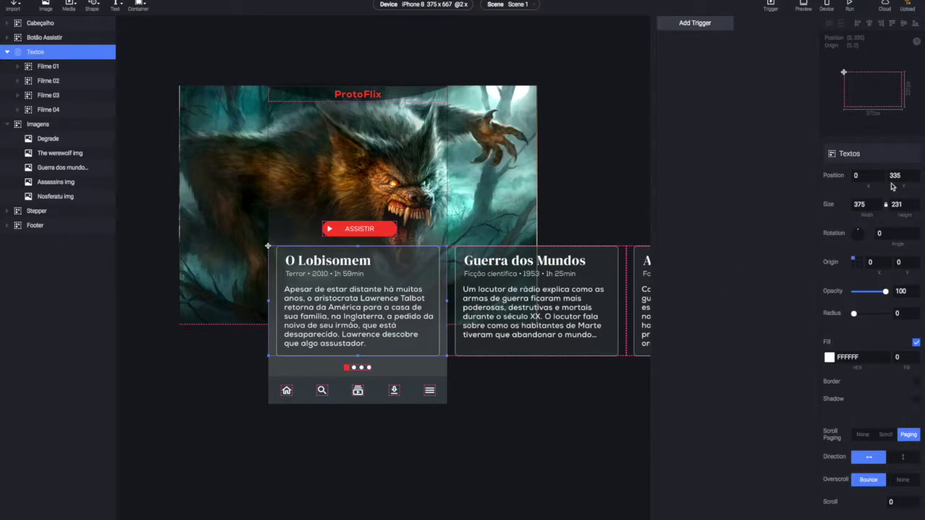
click(863, 177)
click(908, 179)
click(857, 175)
key(Return)
click(51, 86)
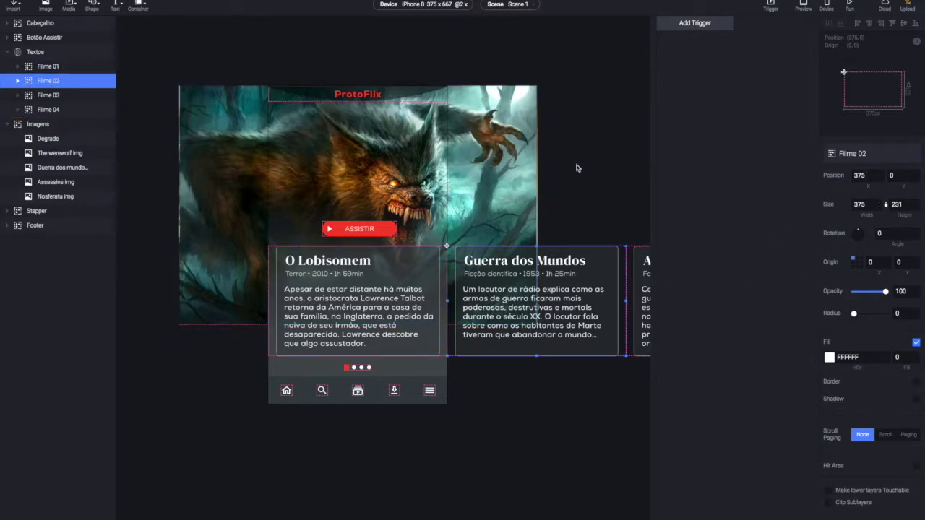
click(30, 96)
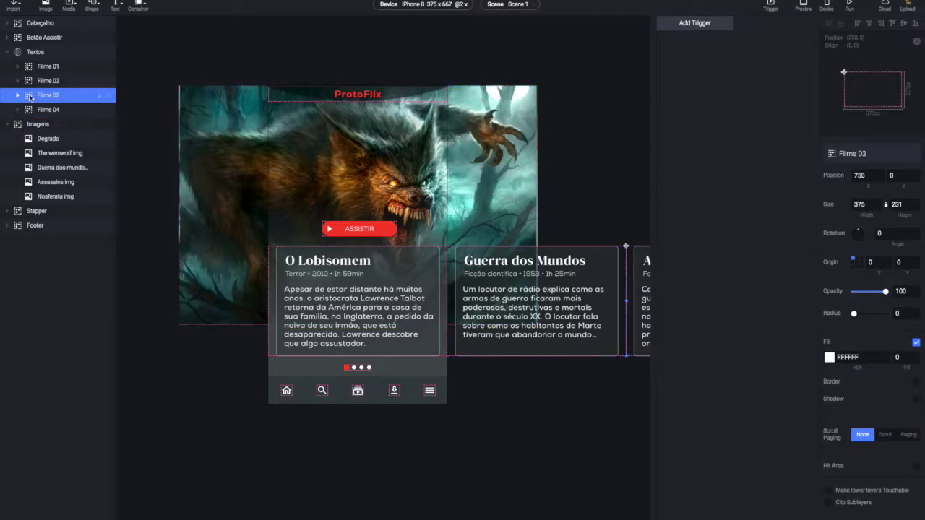
click(866, 176)
click(367, 321)
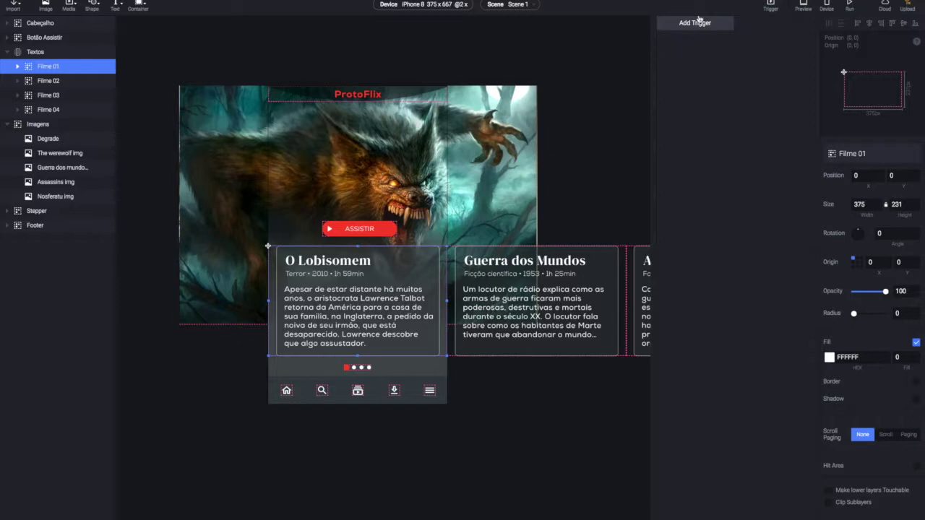
click(581, 33)
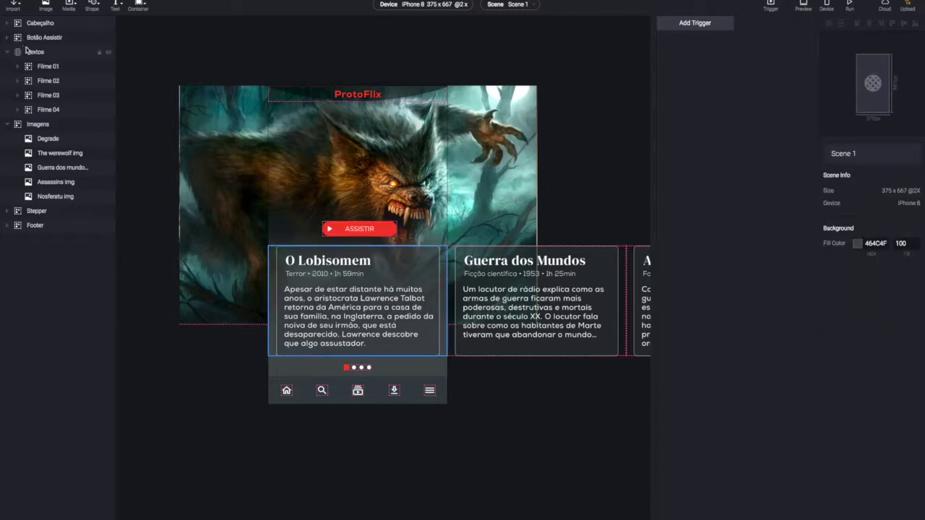
click(29, 51)
click(690, 24)
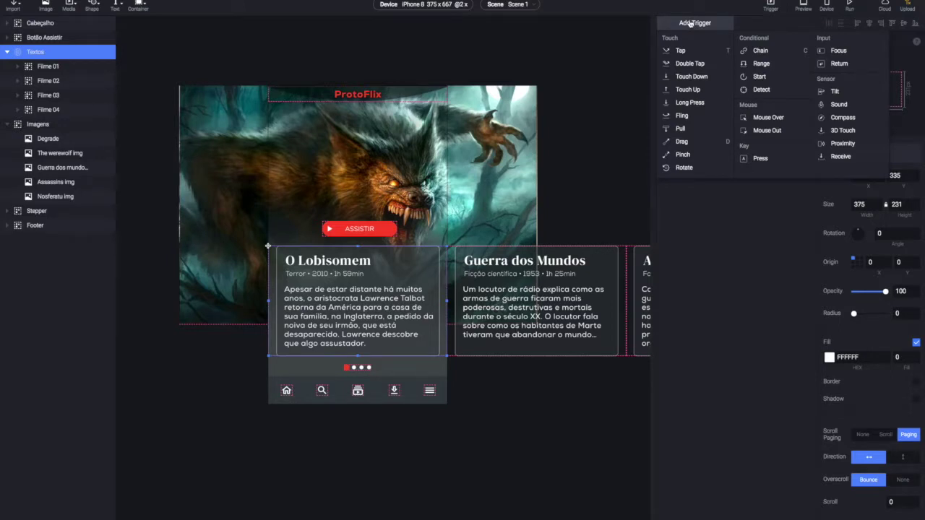
click(761, 69)
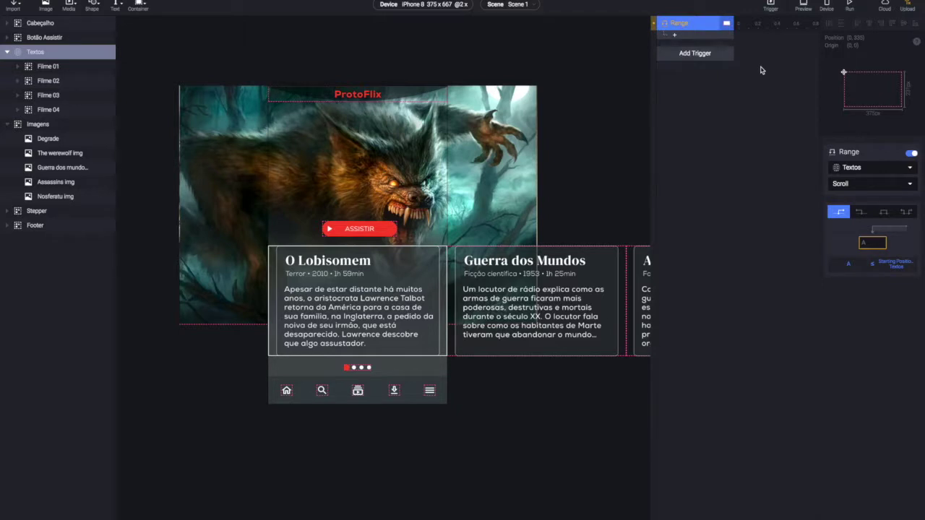
click(757, 64)
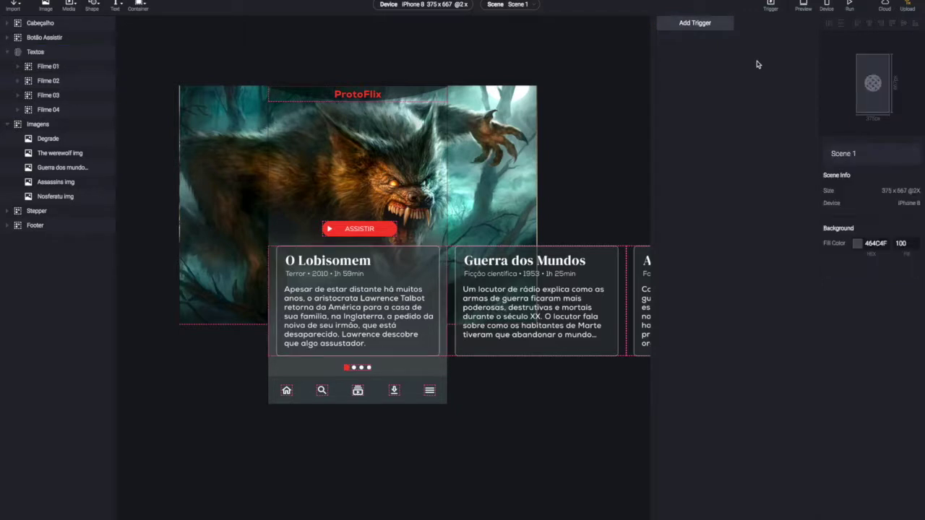
- Add a Range trigger to the Textos container that monitors its Scroll property
click(33, 54)
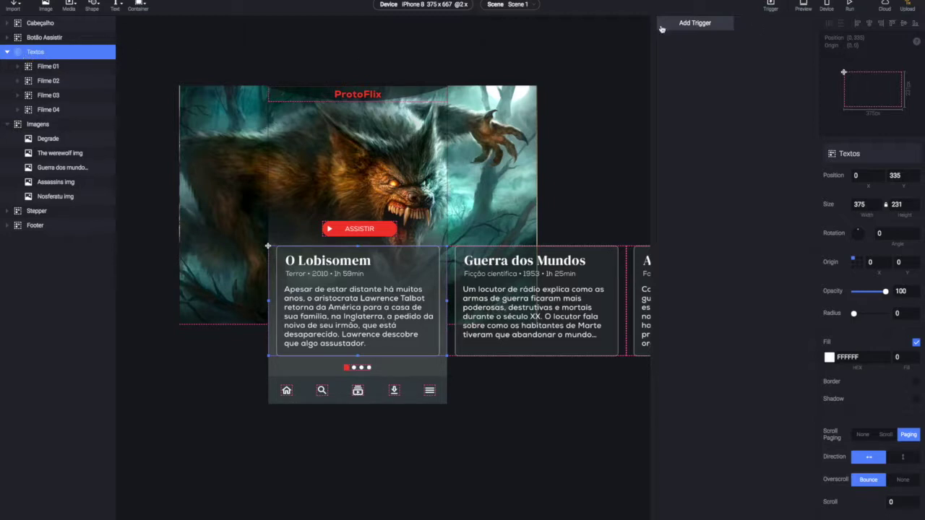
click(663, 29)
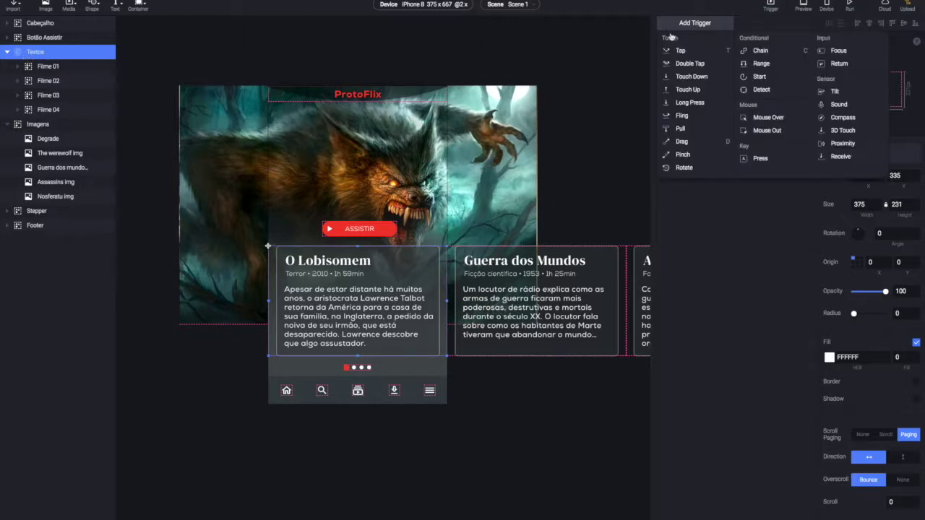
click(760, 65)
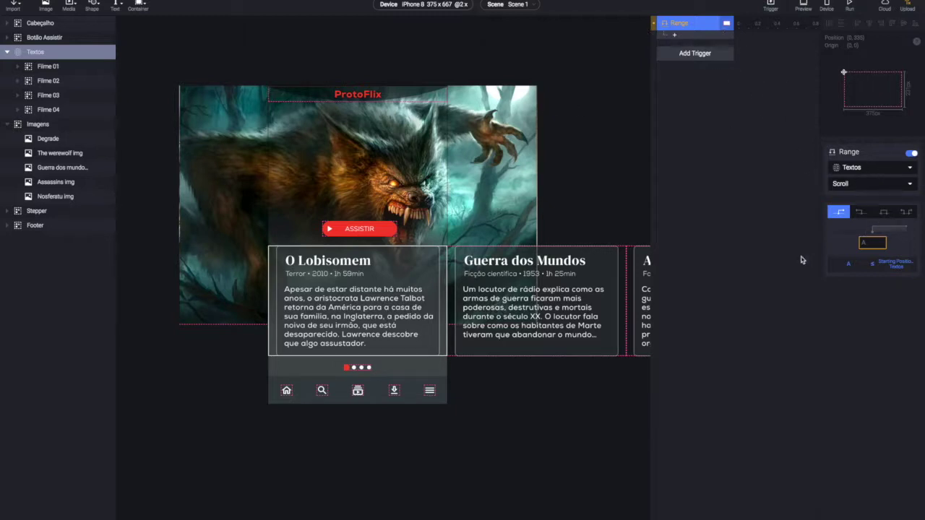
click(885, 170)
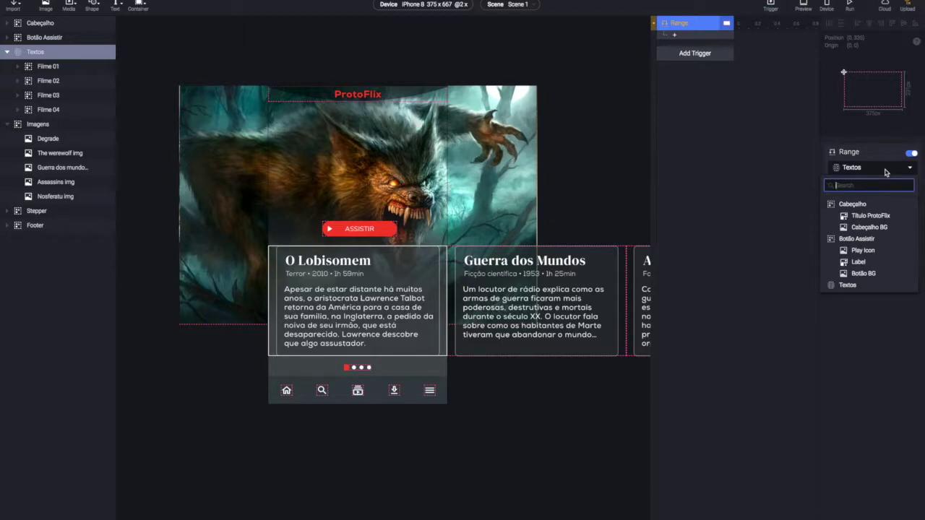
scroll(864, 231, down, 8)
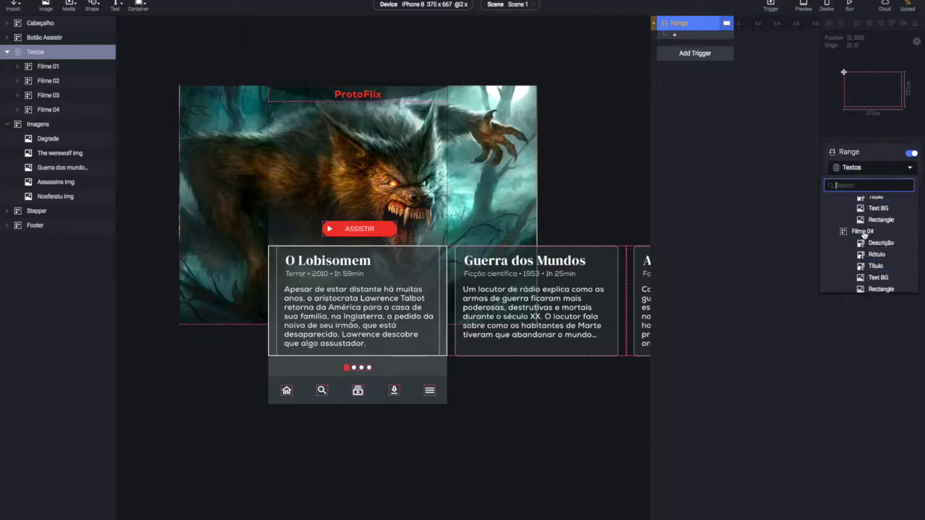
click(714, 180)
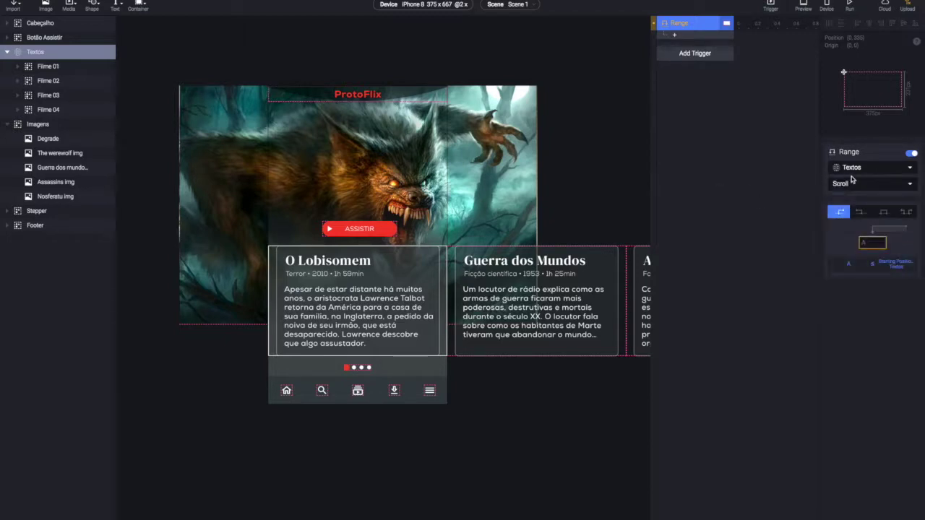
- Switch the Range trigger's condition to between two values, keeping Scroll as the monitored property
click(882, 213)
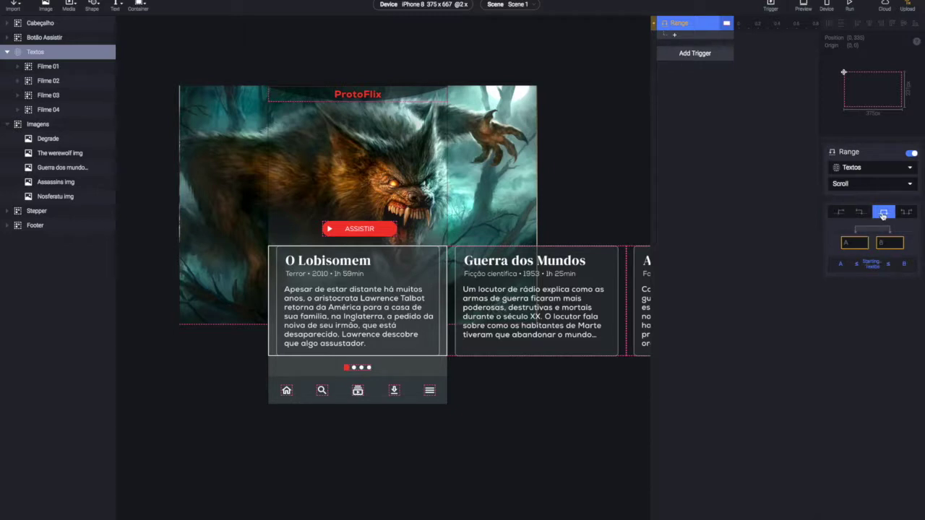
click(882, 243)
click(857, 185)
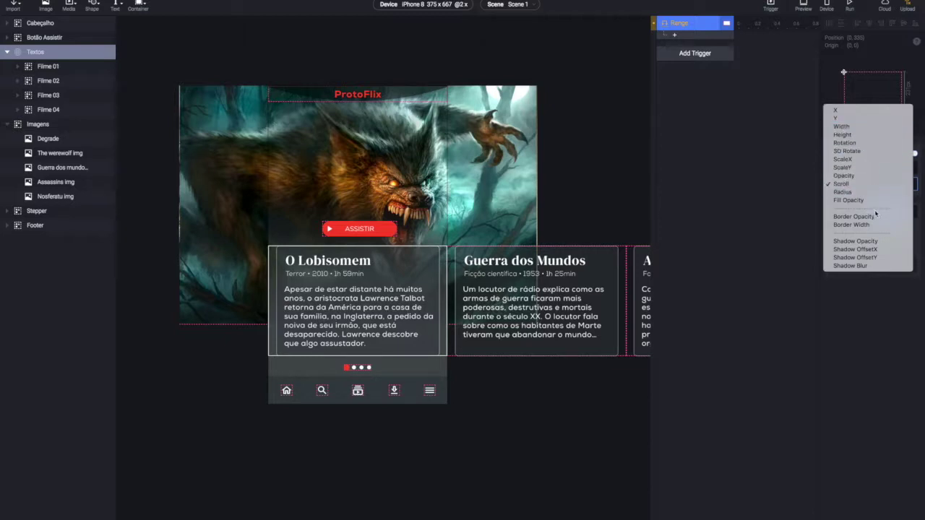
click(769, 220)
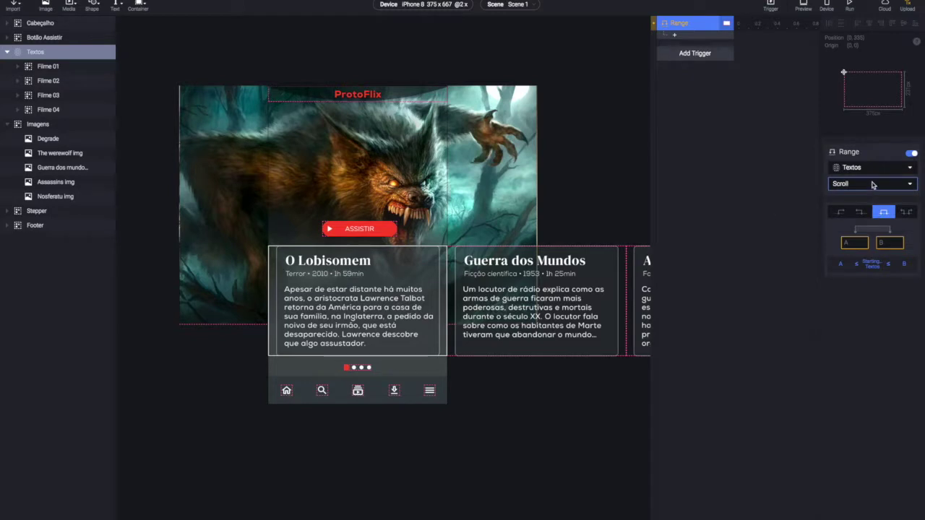
click(872, 185)
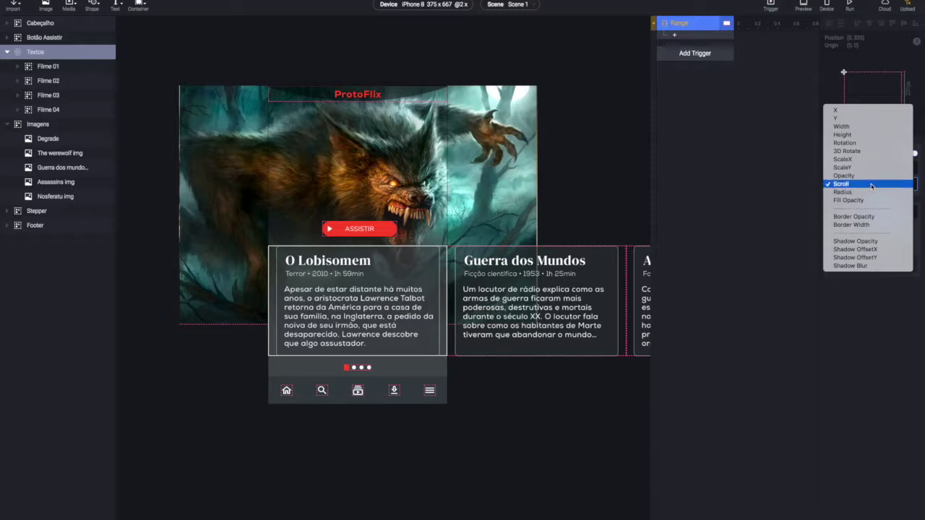
click(801, 187)
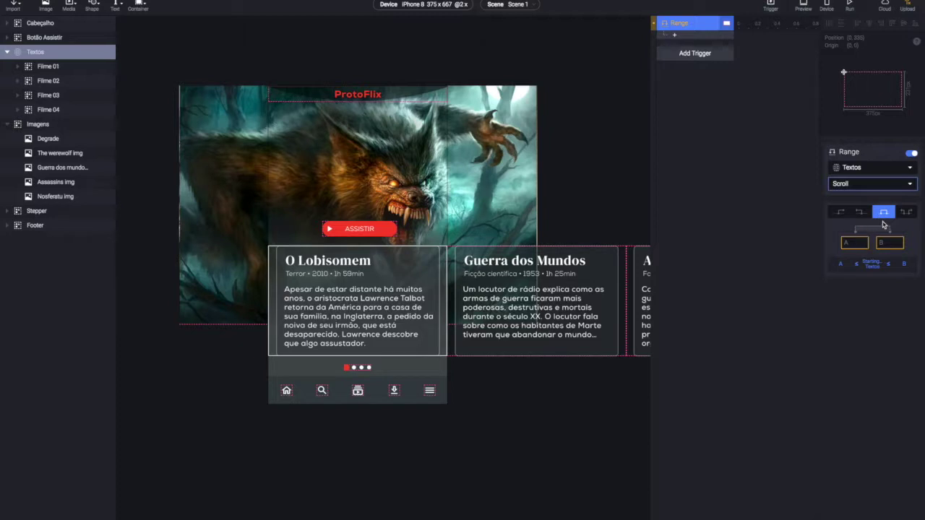
- Set the Range trigger's limits for the Textos scroll from 0 to 375
click(853, 242)
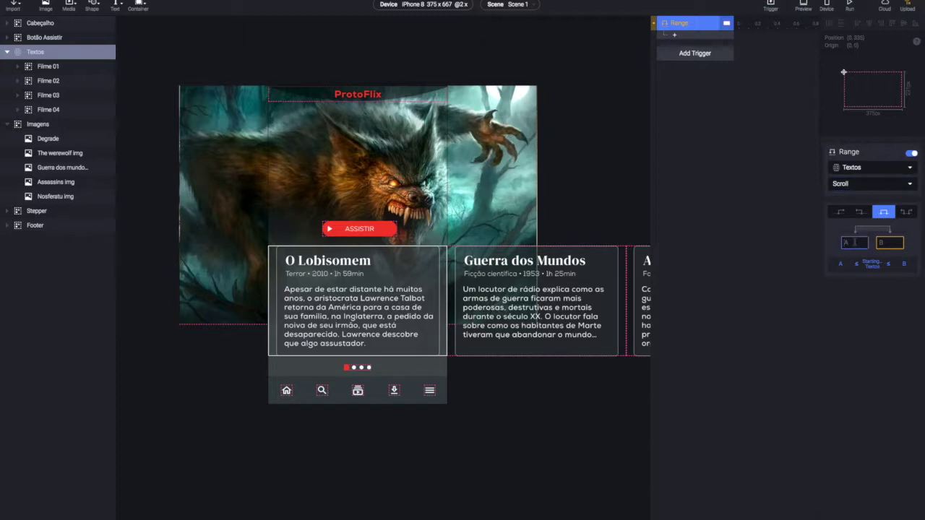
text(0)
click(880, 243)
text(375)
key(Return)
click(773, 197)
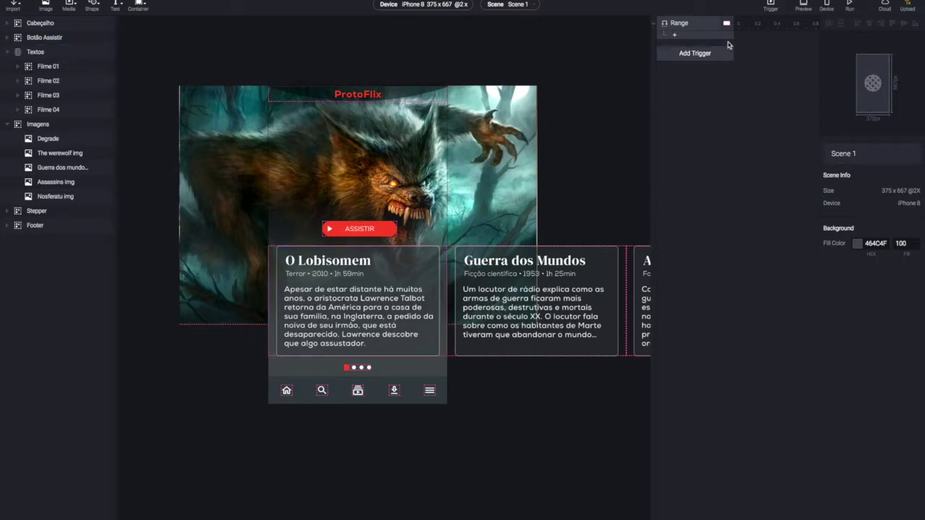
click(701, 26)
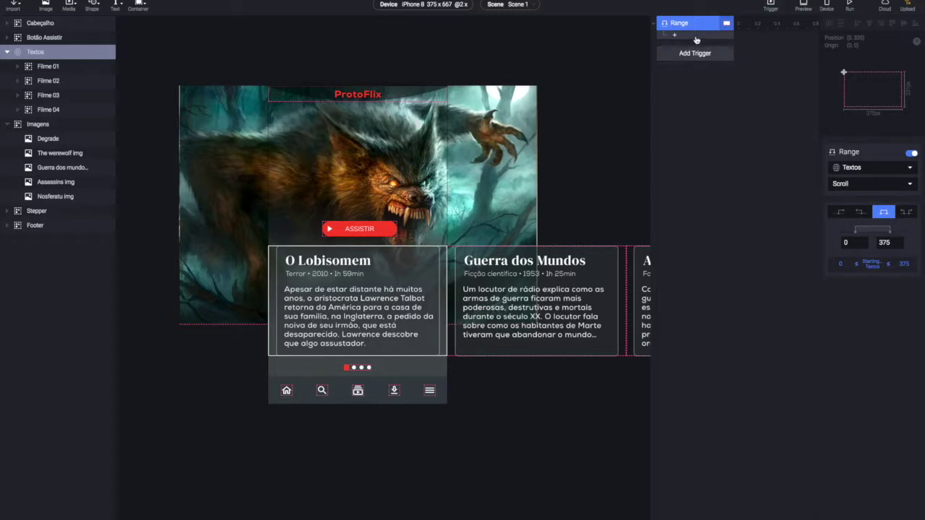
click(696, 40)
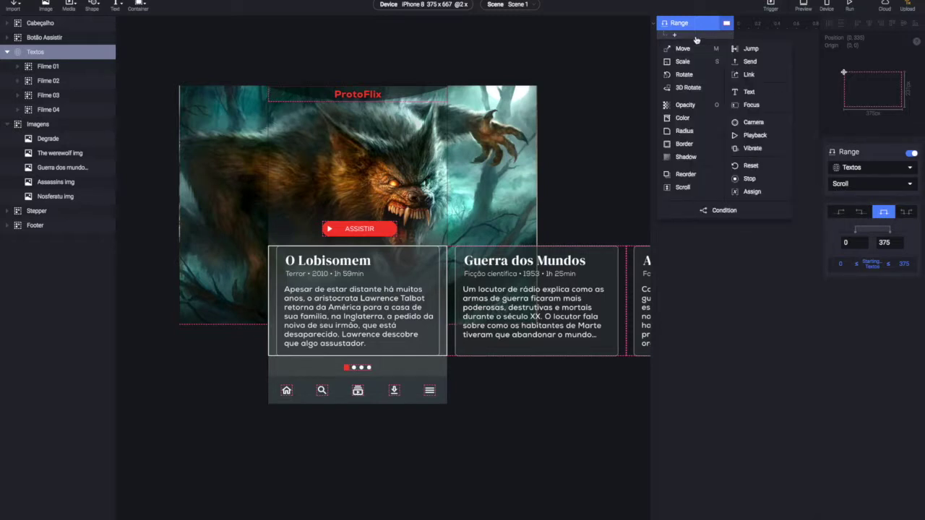
click(595, 34)
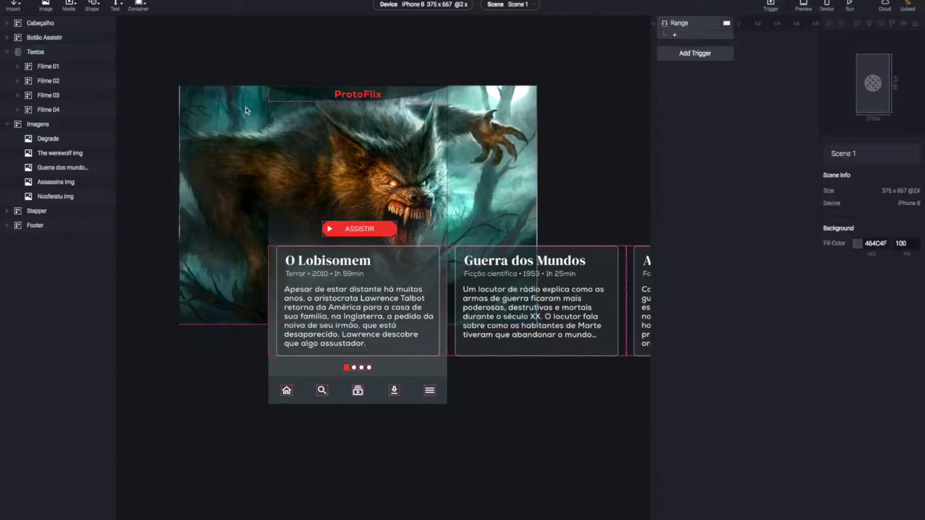
- Set the opacity of The werewolf, Guerra dos mundos, Assassins and Nosferatu image layers to 0
click(61, 154)
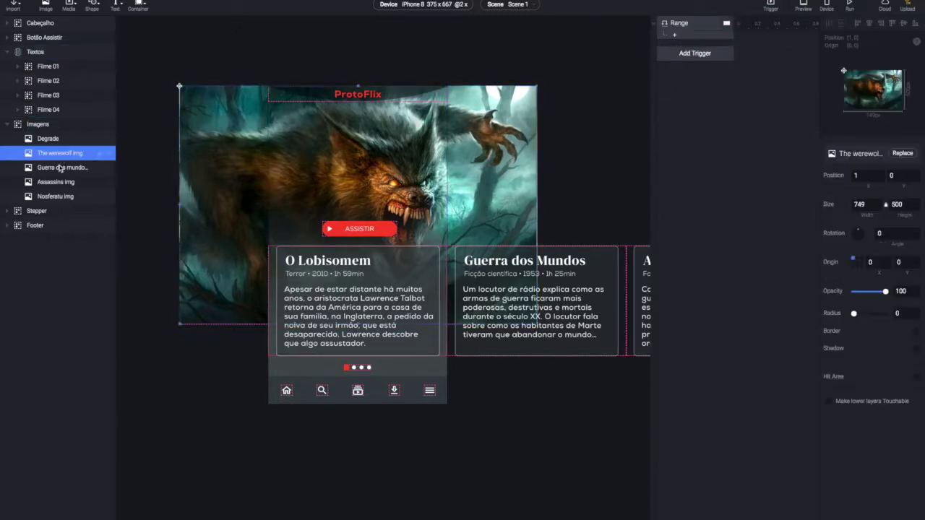
shift+click(62, 197)
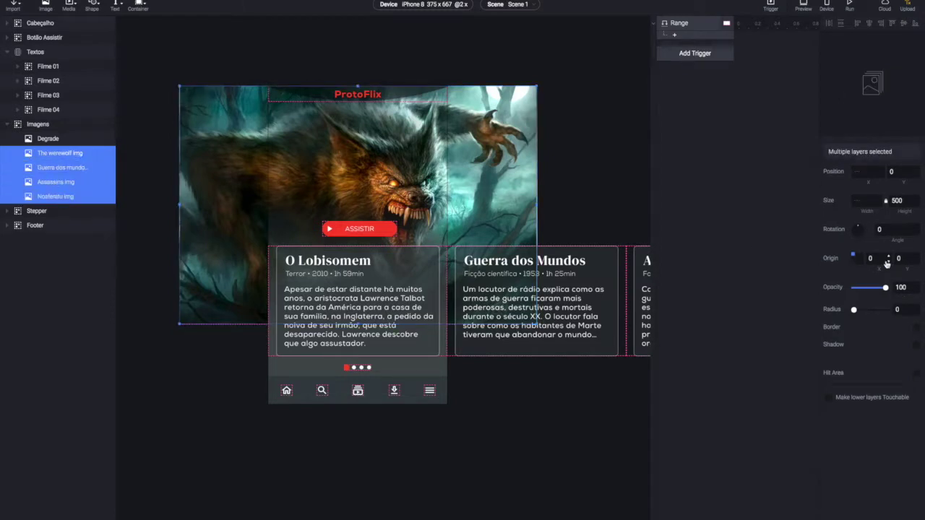
drag(885, 287, 800, 281)
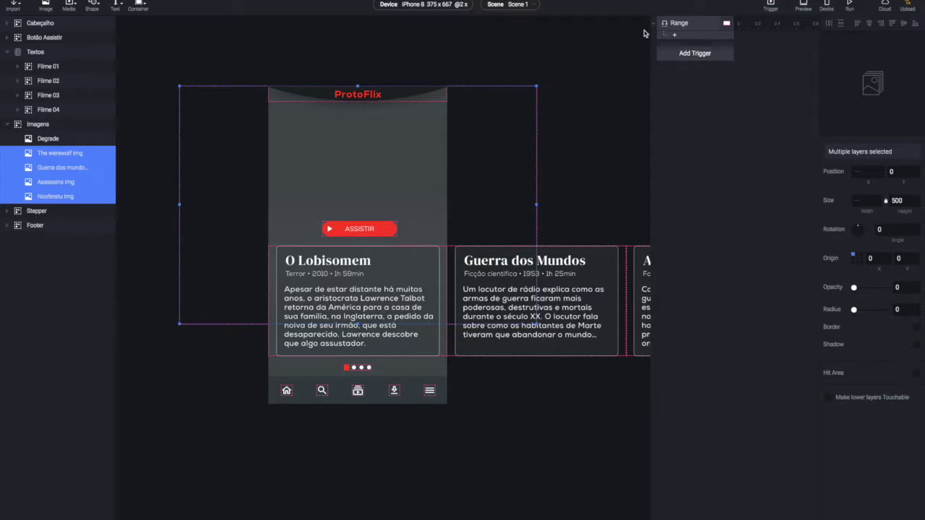
- Add an Opacity response to the Range trigger and target it at the The werewolf img layer
click(695, 23)
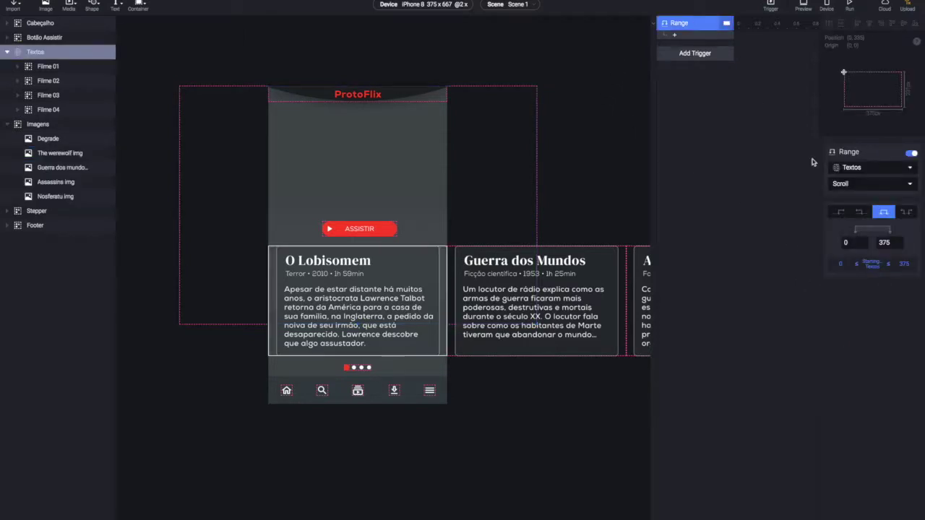
click(706, 38)
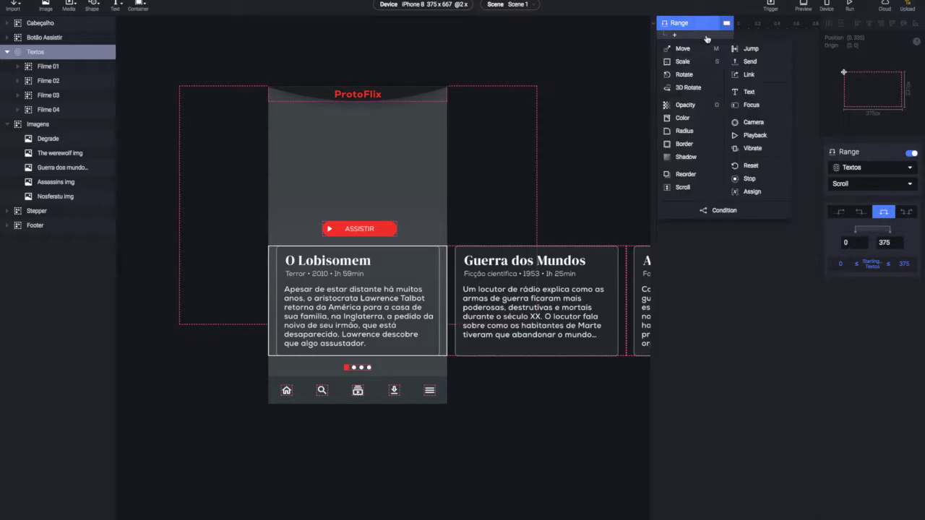
click(694, 105)
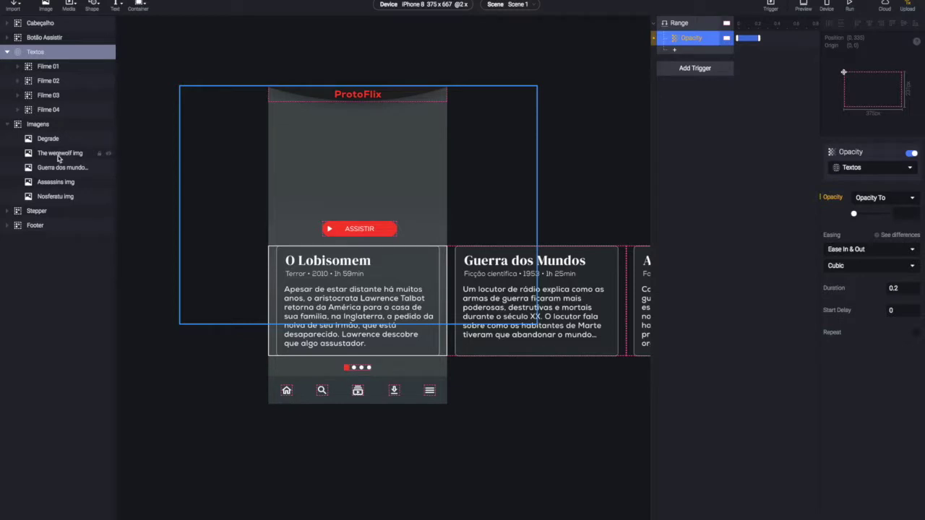
click(860, 168)
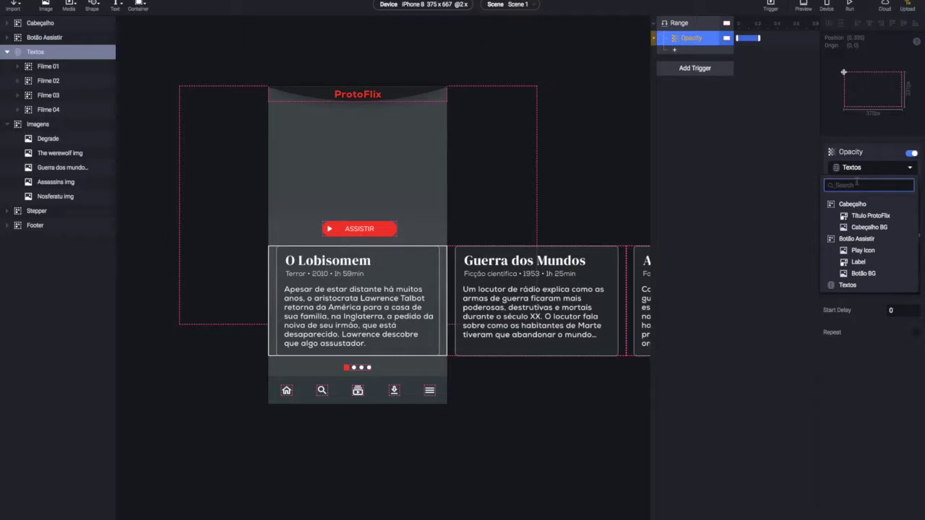
text(img)
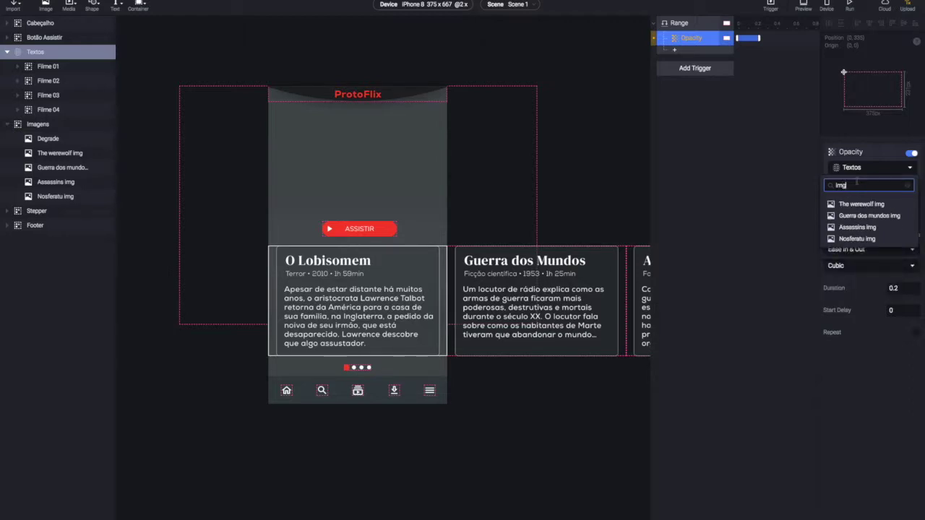
key(BackSpace)
key(BackSpace)
key(BackSpace)
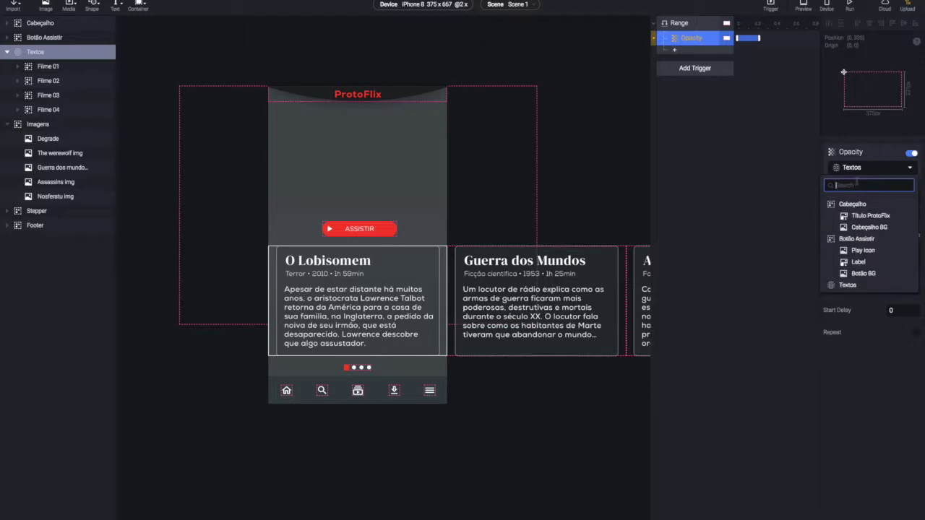
key(Down)
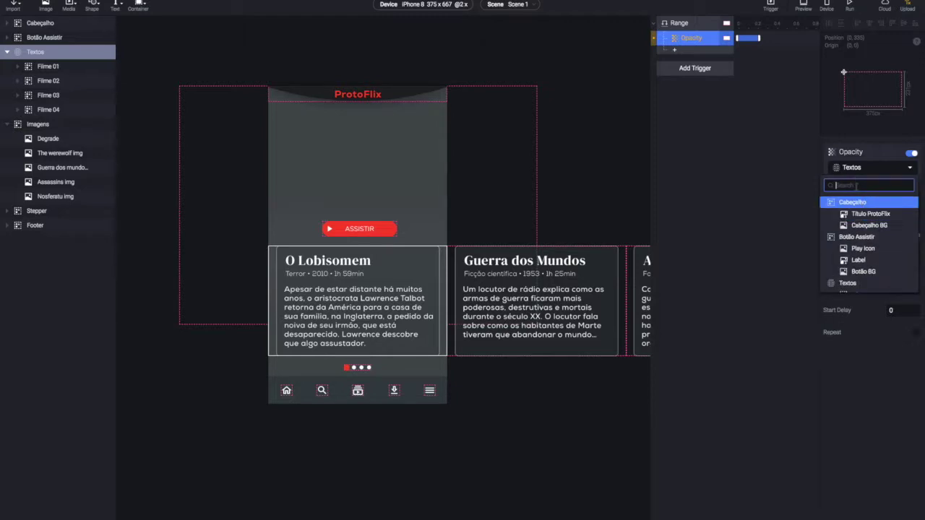
text(img)
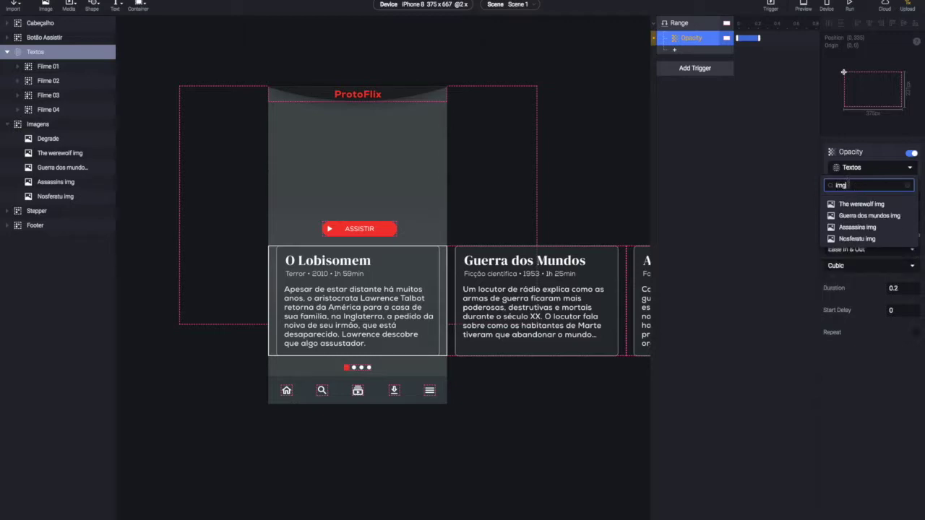
click(866, 206)
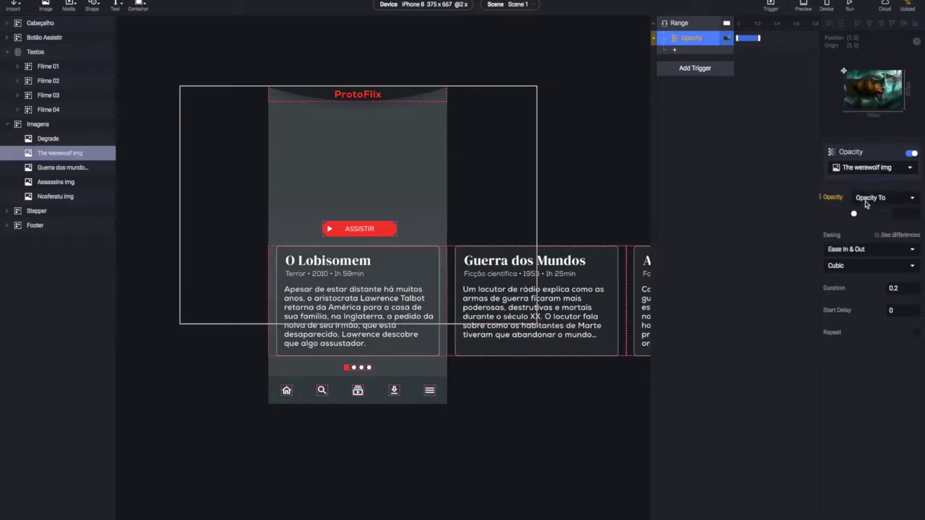
- Set the Opacity response for The werewolf img to Opacity To 100
click(679, 23)
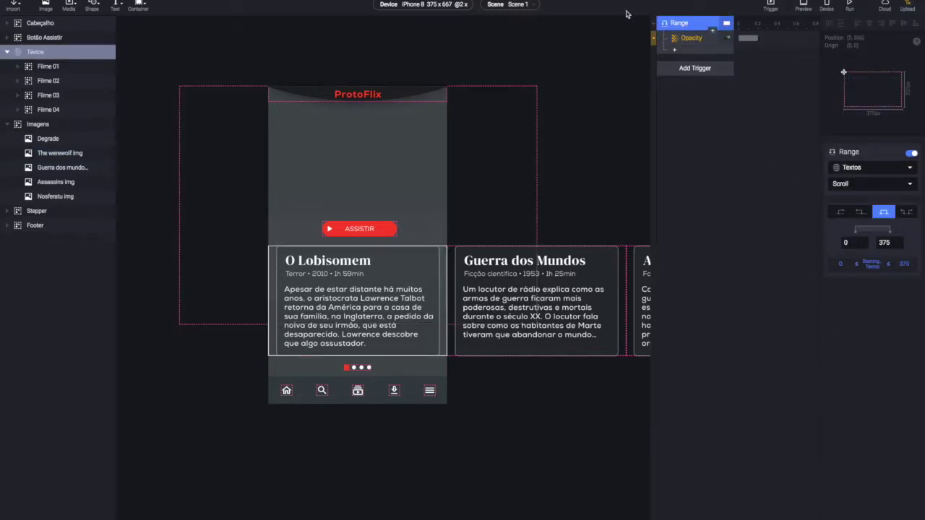
click(688, 40)
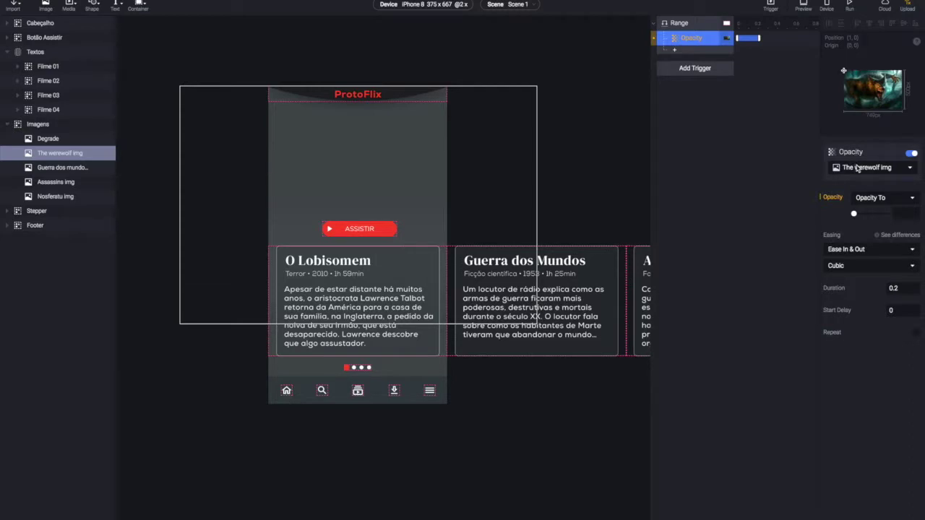
drag(858, 216, 886, 215)
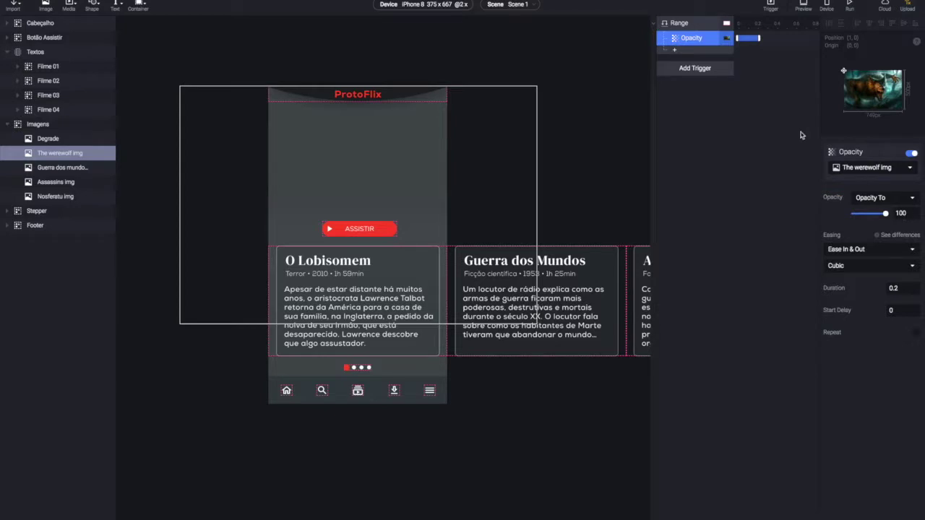
click(700, 26)
click(700, 41)
- Preview the prototype and swipe between the movie cards to test the werewolf background's opacity response
click(802, 6)
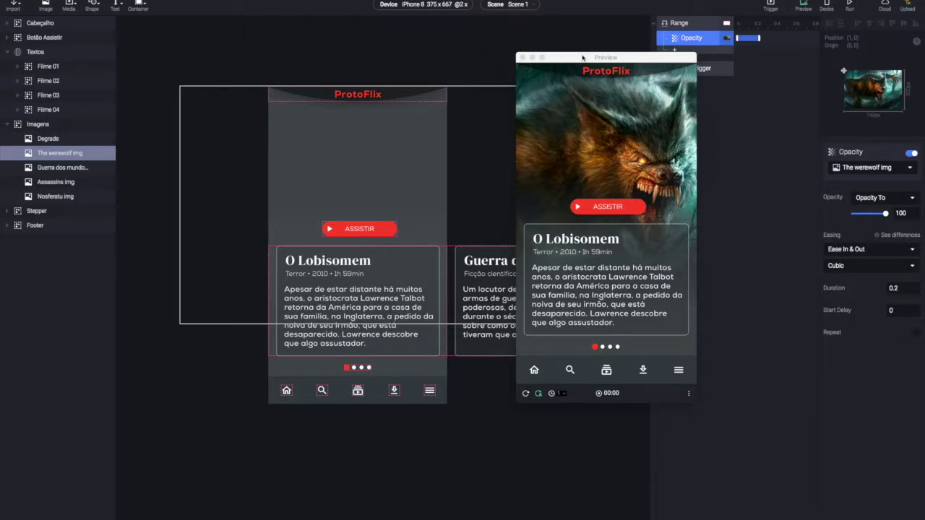
drag(582, 57, 539, 60)
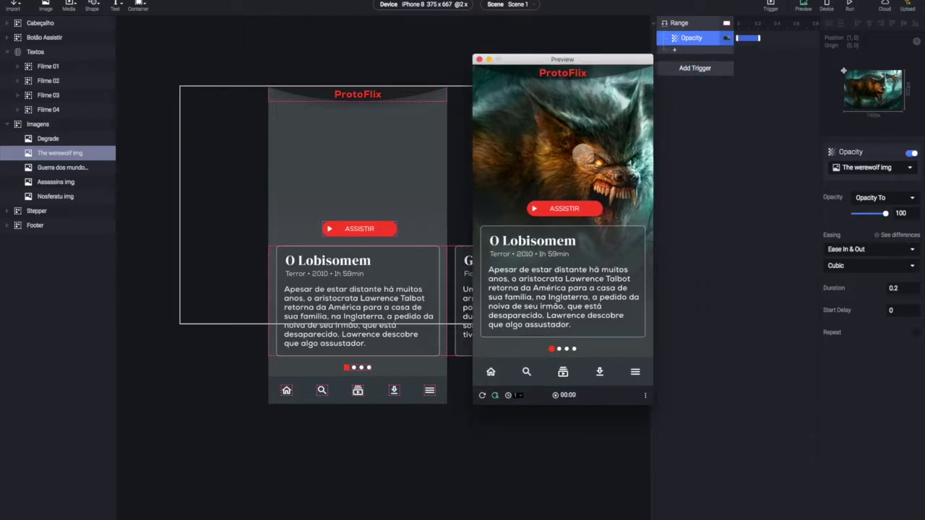
mouse_move(592, 300)
mouse_down()
mouse_move(513, 287)
mouse_move(585, 289)
mouse_up()
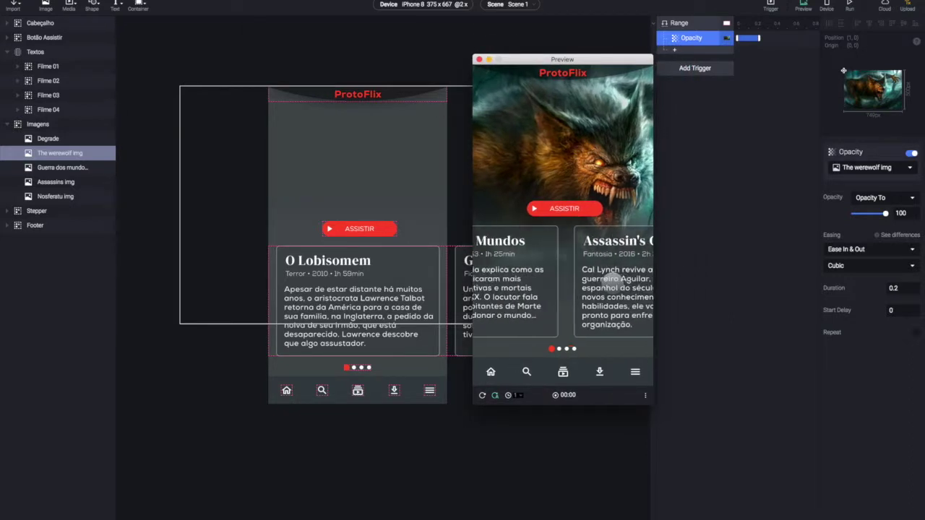
drag(506, 289, 592, 290)
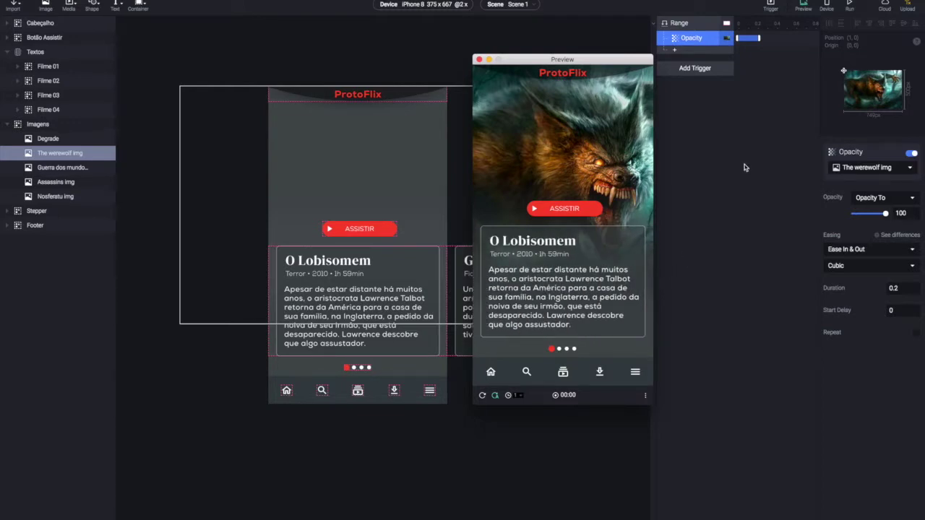
- Close the preview and duplicate the Range trigger together with its Opacity response
click(479, 60)
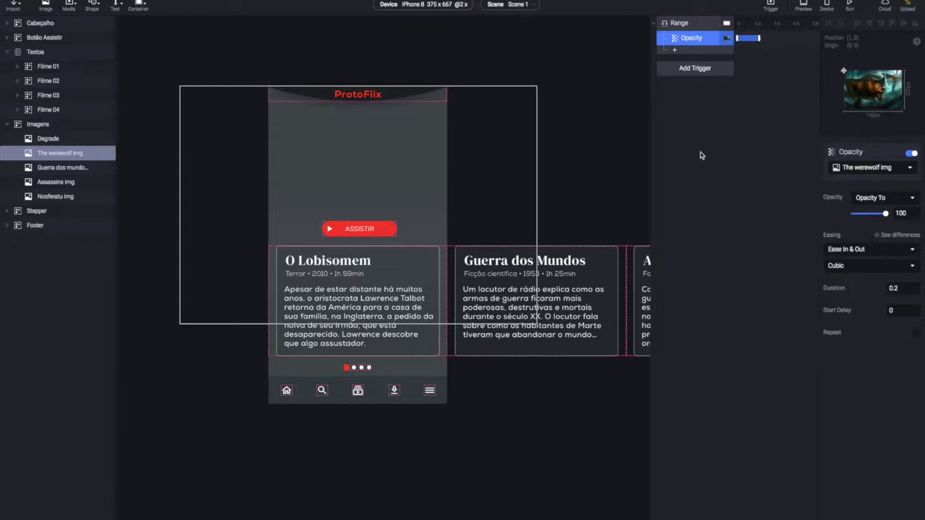
click(695, 26)
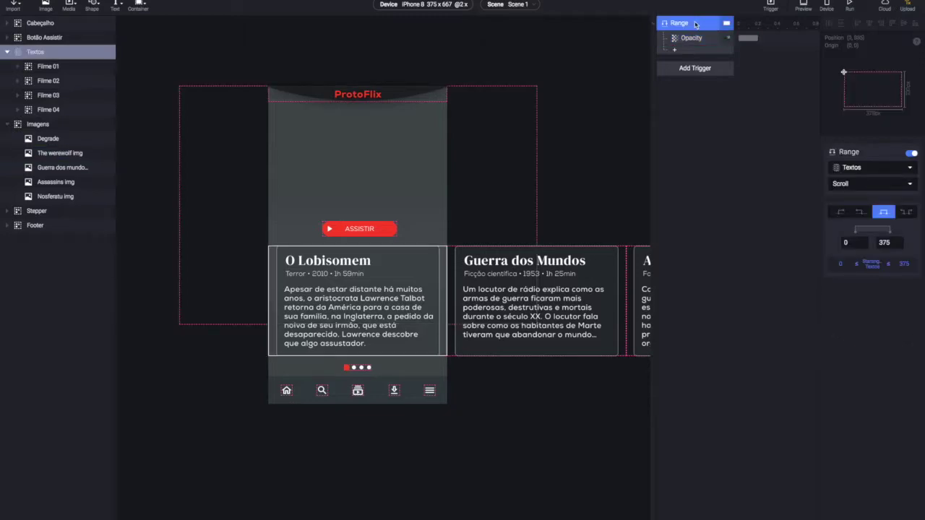
key(ctrl+d)
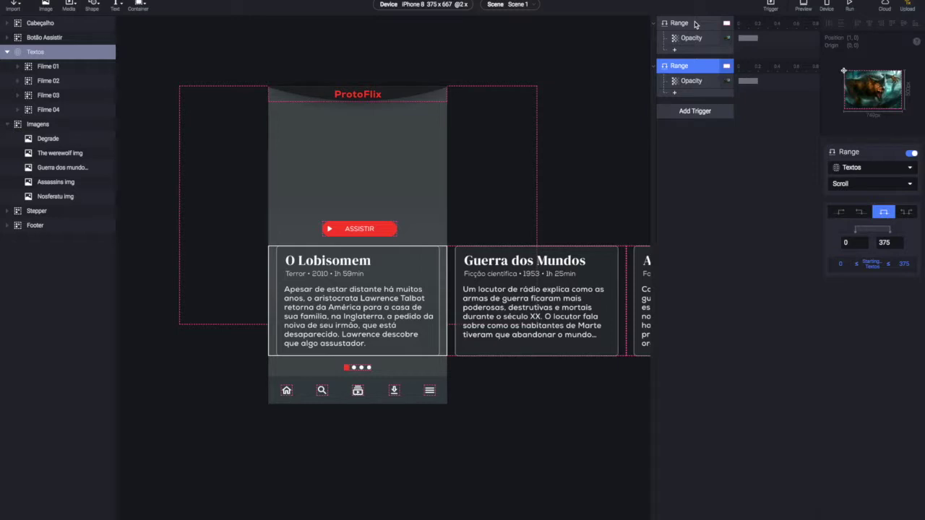
click(692, 81)
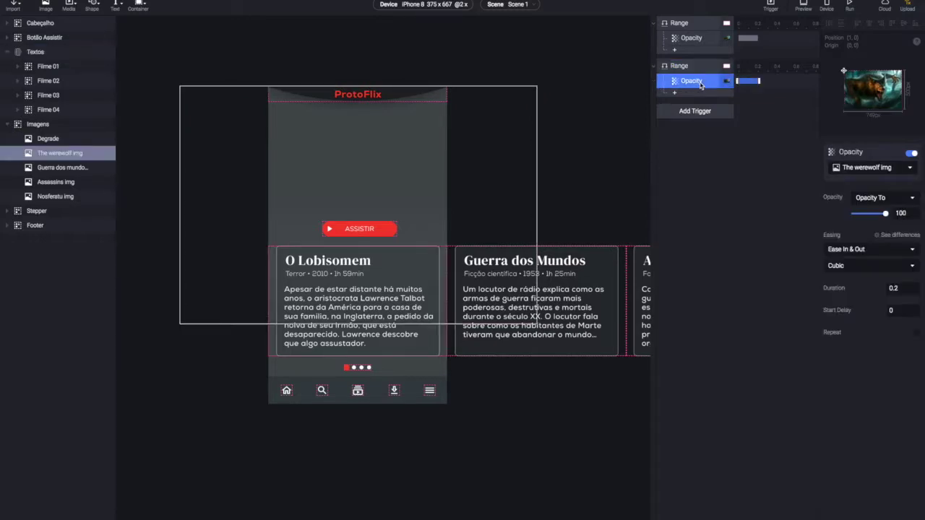
click(700, 68)
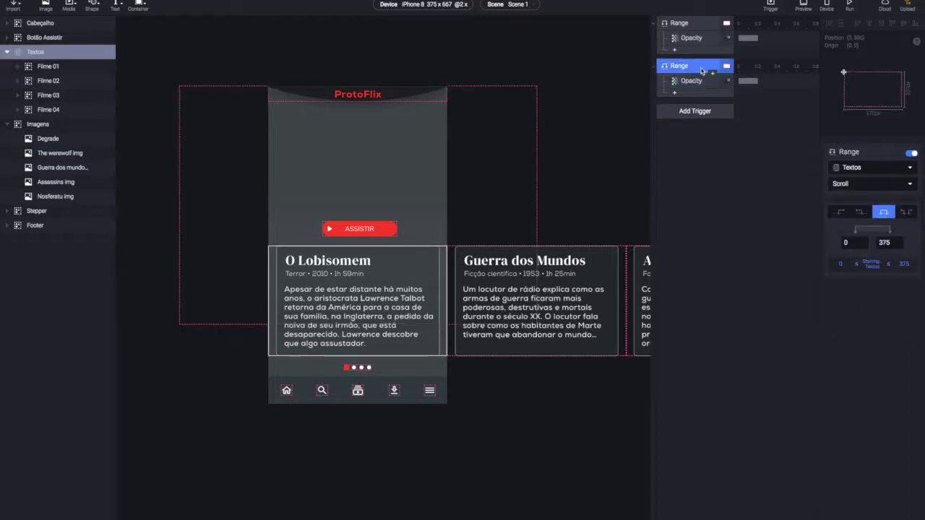
- Set the start of the duplicated Range trigger's range to 375, matching the Filme 02 card's X position
click(849, 242)
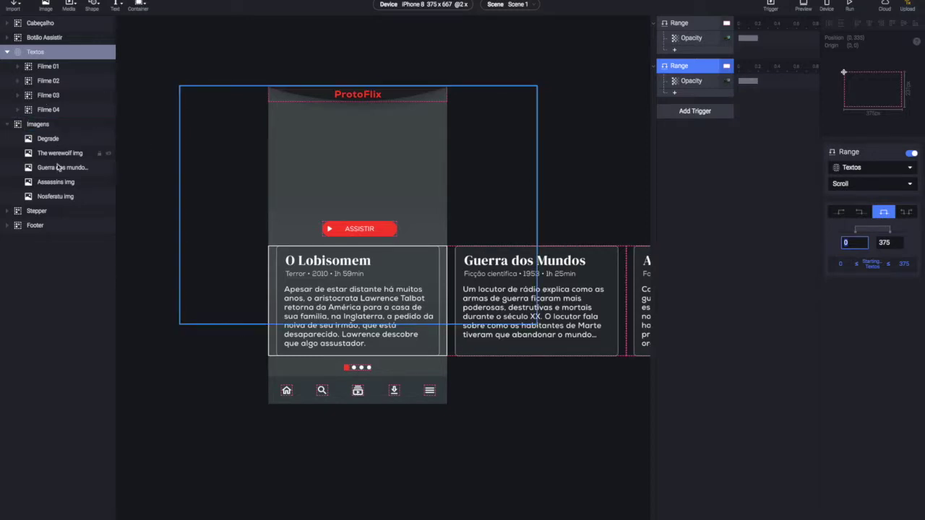
click(49, 84)
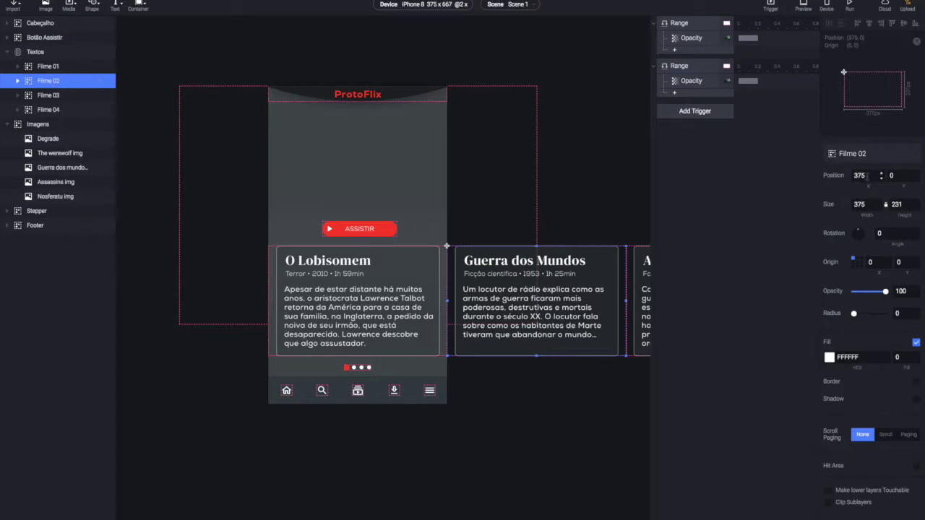
click(683, 68)
click(858, 245)
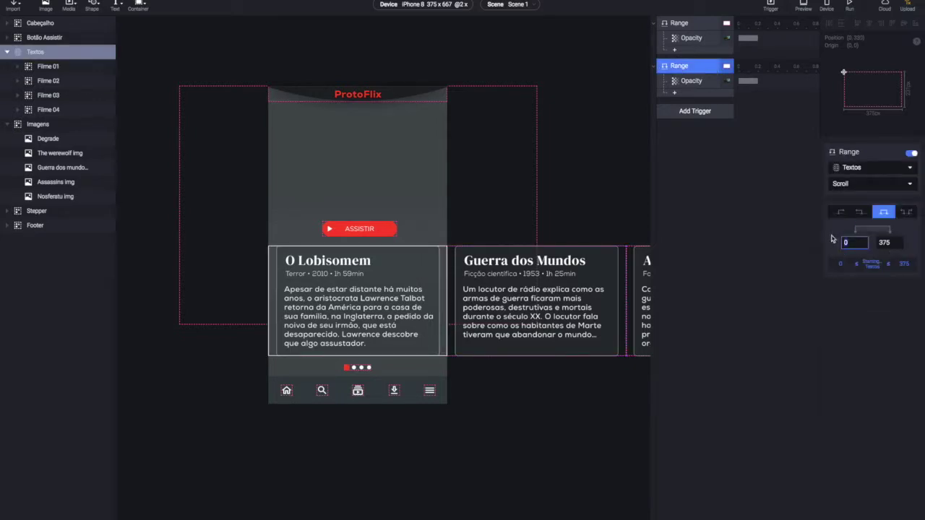
text(3)
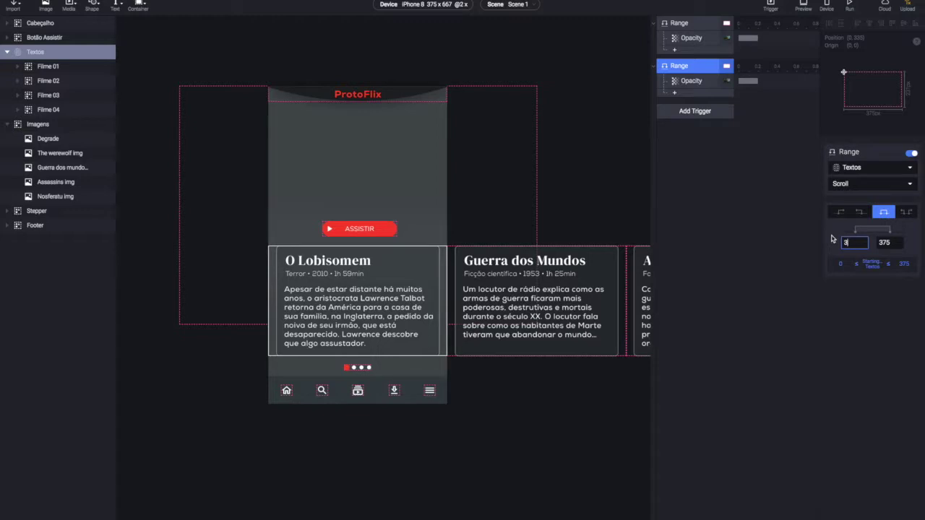
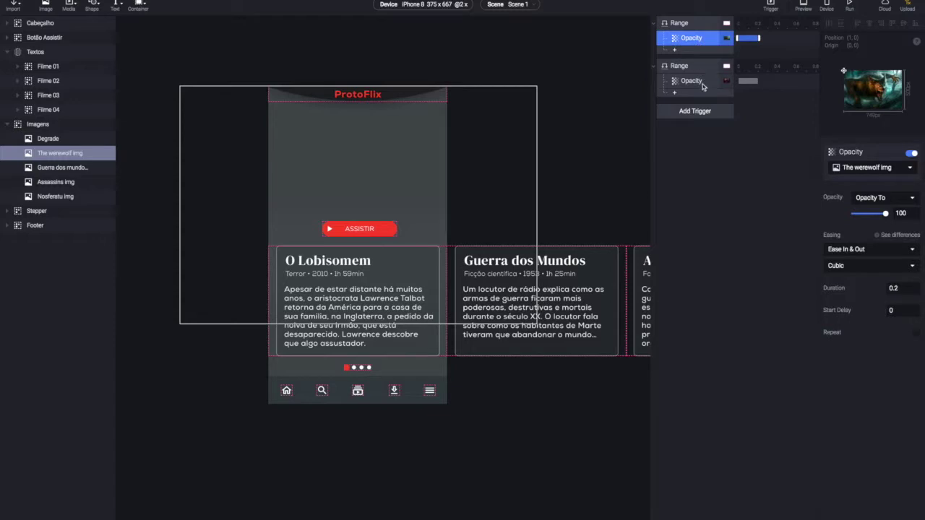
- Copy the Guerra dos mundos image's Opacity response into the first Range trigger and set the copy to Opacity To 0
click(696, 25)
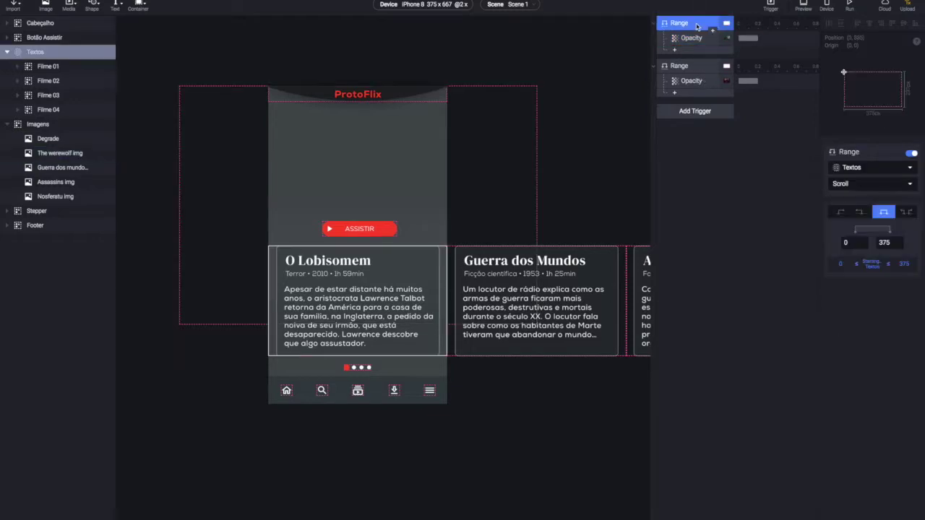
click(692, 81)
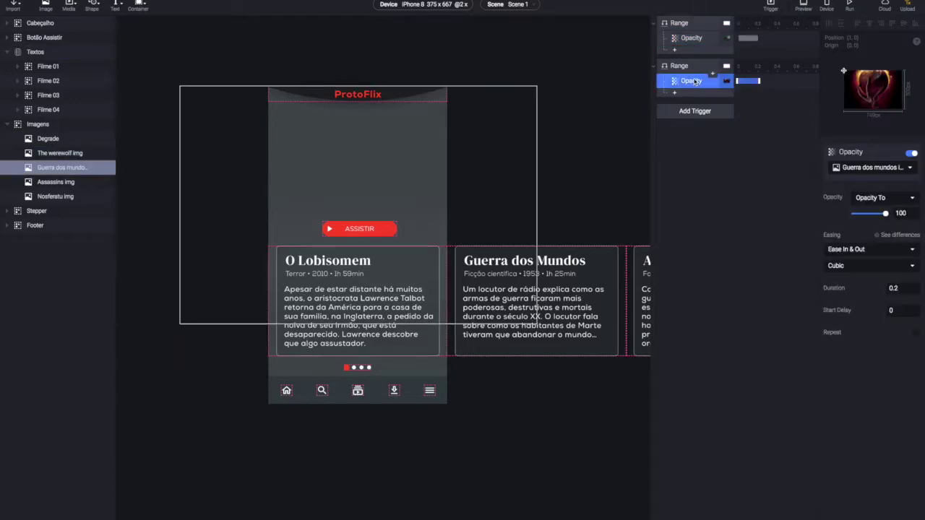
click(699, 28)
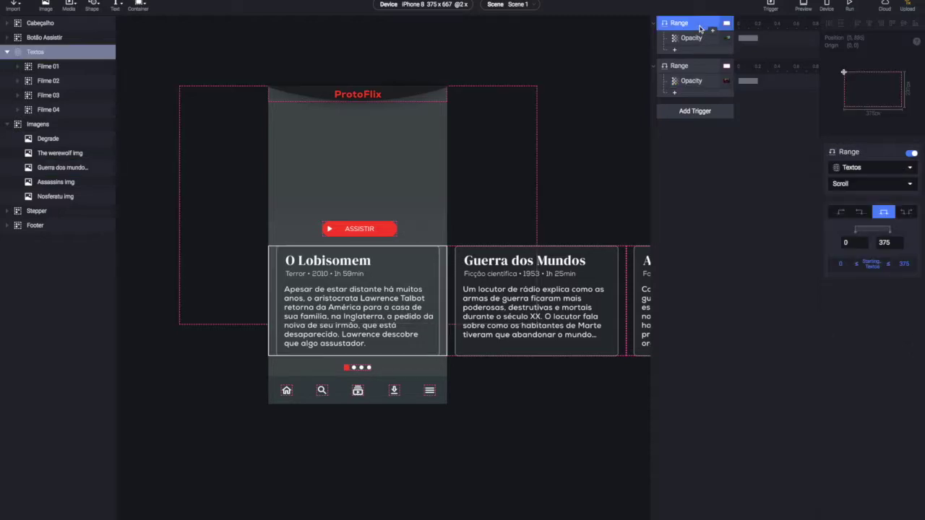
click(694, 38)
drag(696, 38, 697, 59)
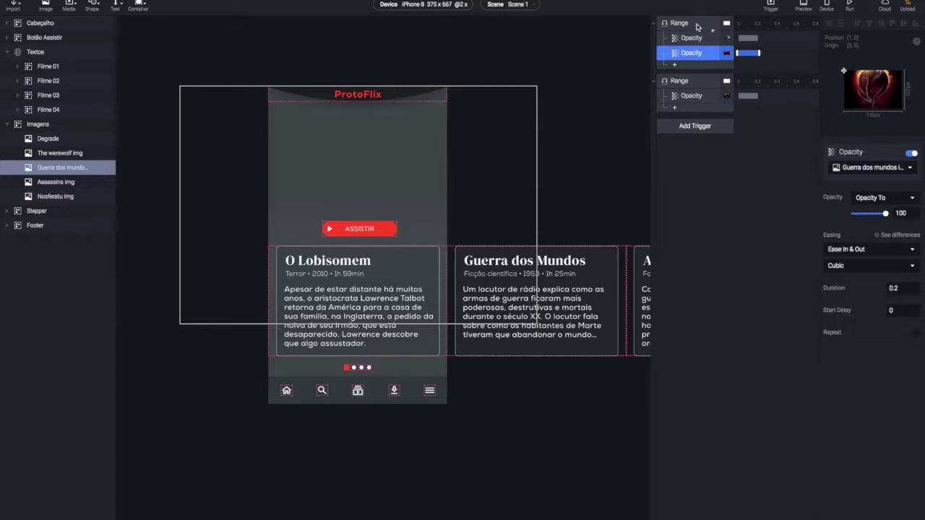
drag(881, 215, 804, 214)
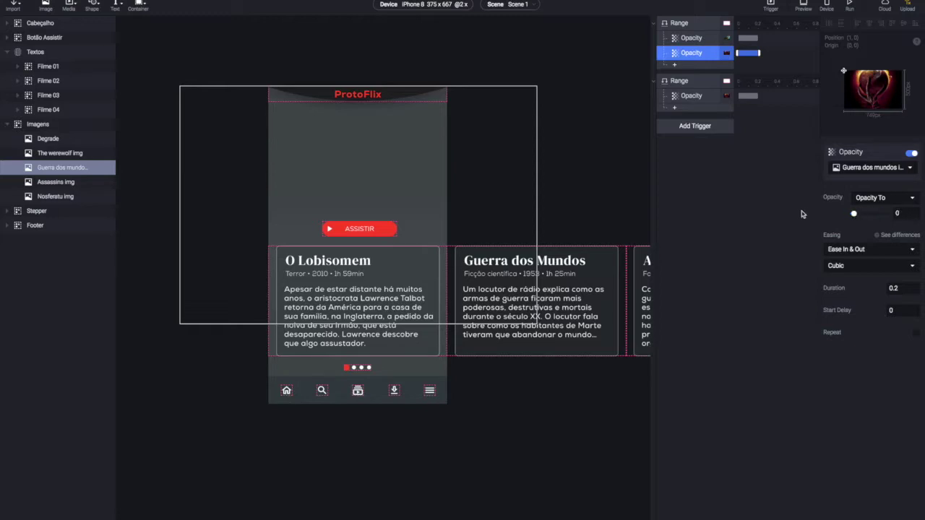
- Copy the The werewolf img Opacity response into the second Range trigger, set it to 0, and review the four responses
click(706, 44)
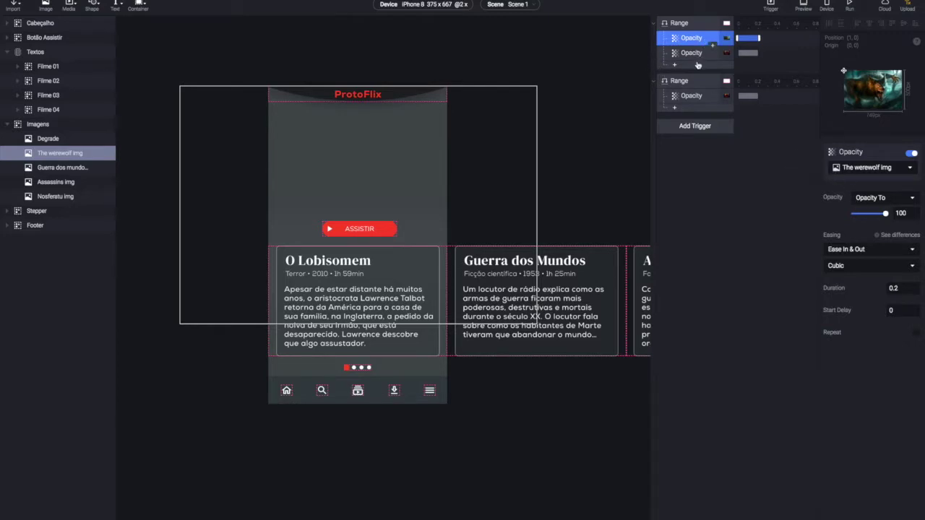
drag(693, 38, 701, 83)
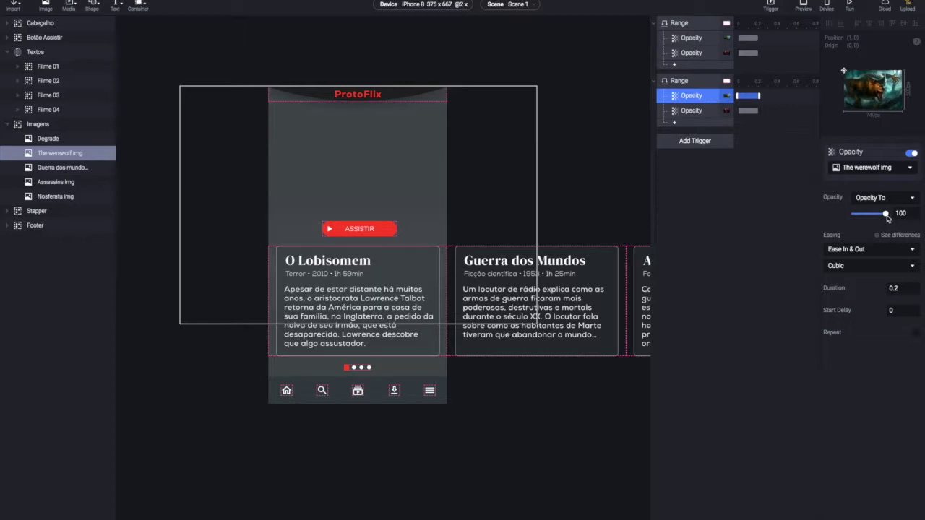
drag(886, 214, 832, 214)
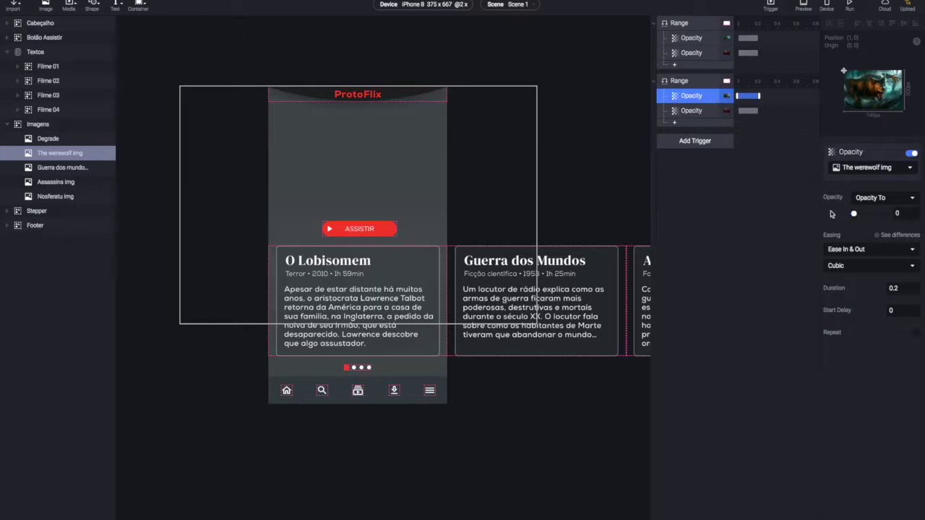
click(690, 112)
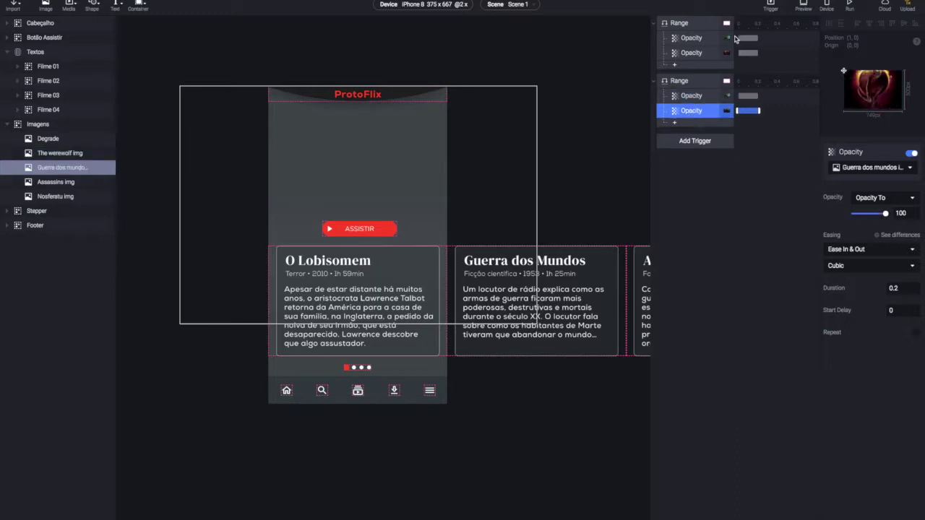
click(708, 40)
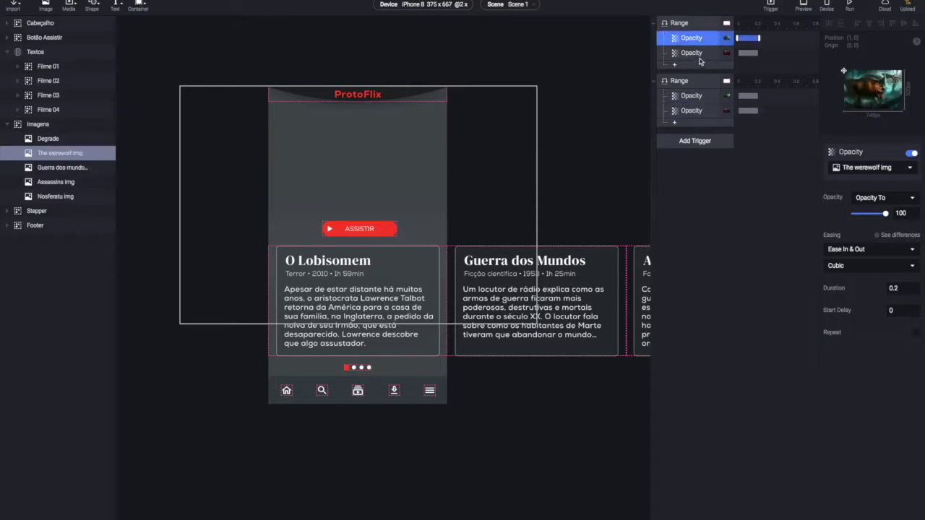
click(699, 56)
click(697, 97)
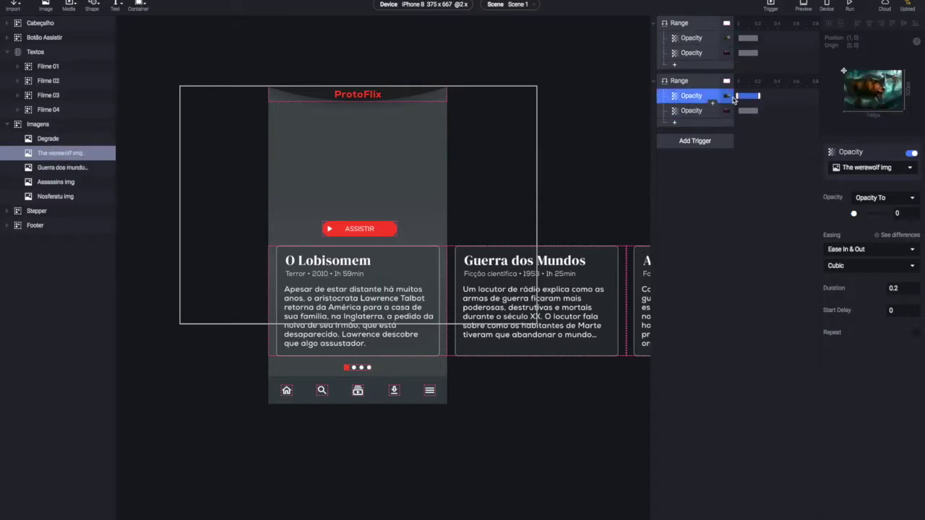
- Rename the first Range trigger "Range: Werewolf" and the second one "Range:Guerra"
double_click(695, 40)
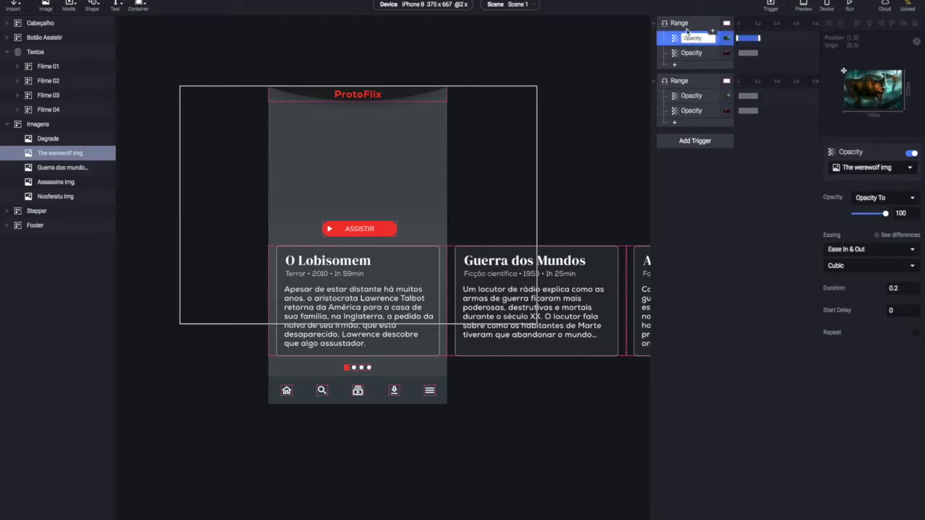
double_click(712, 27)
click(712, 29)
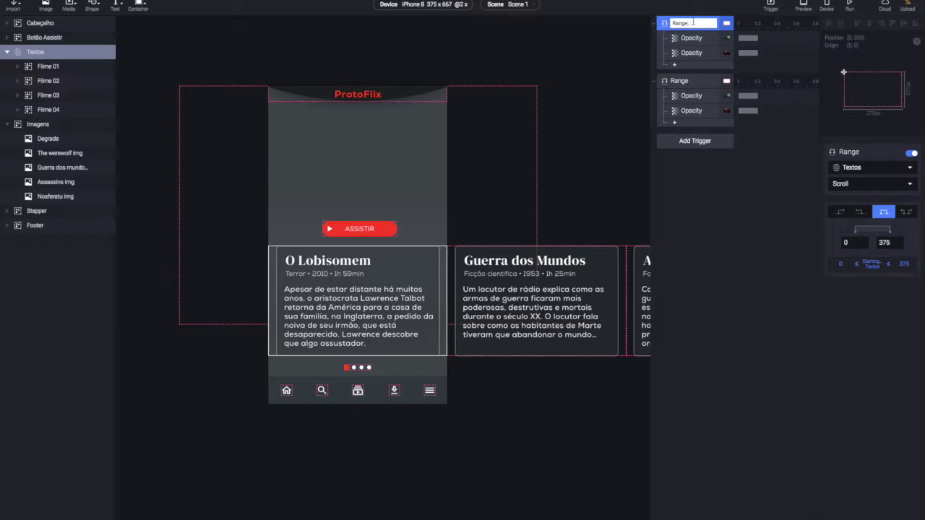
text(: Werewolf)
key(Return)
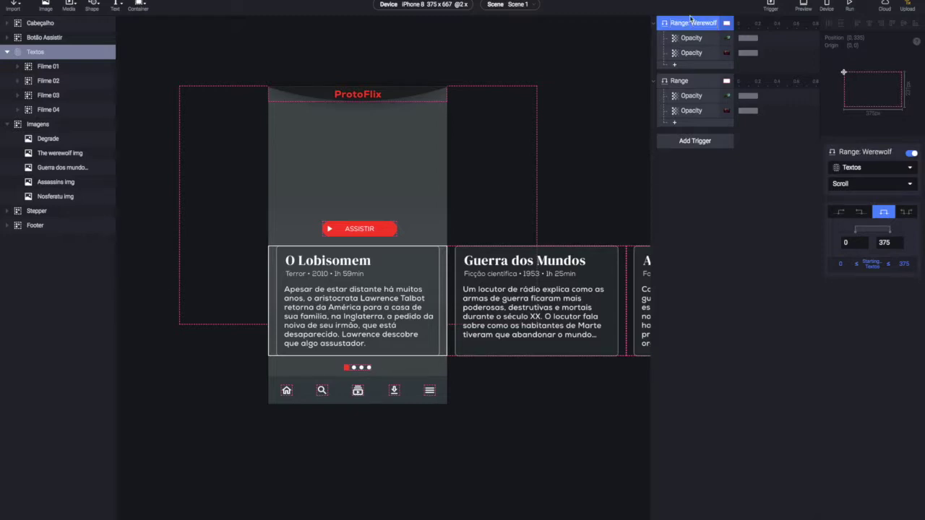
double_click(688, 81)
click(688, 81)
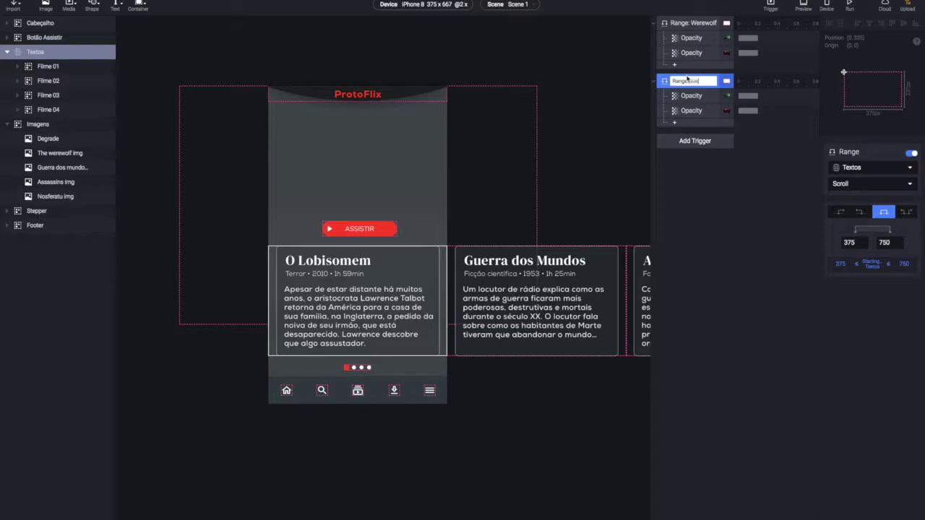
key(Return)
- Rename the The werewolf img response under Range: Werewolf as "Opacity:werewolf"
click(691, 41)
double_click(692, 38)
click(712, 33)
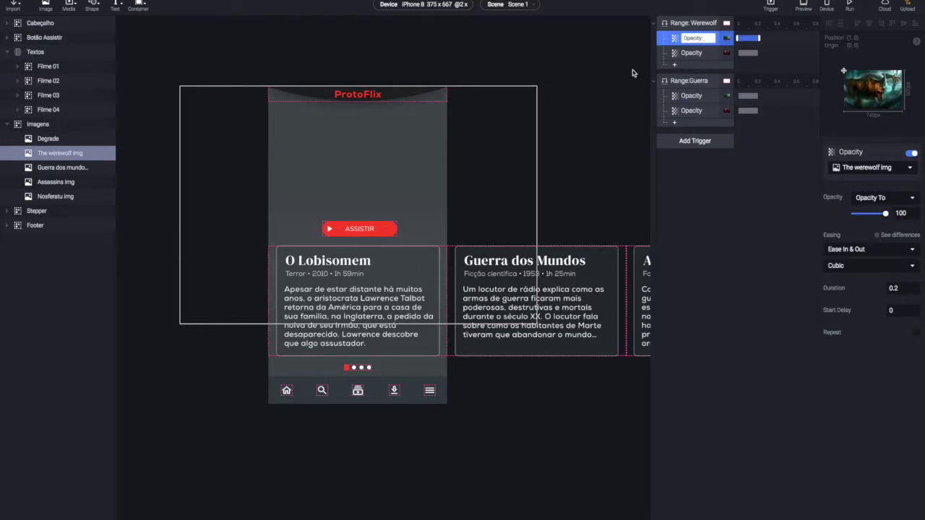
text(:were)
text(wolf)
text(w)
key(BackSpace)
text(wolf)
key(Return)
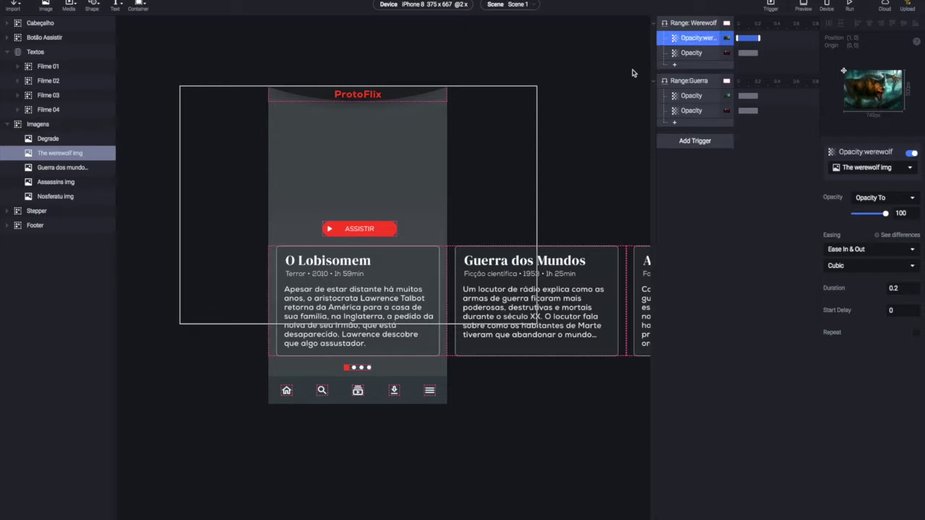
- Rename the Guerra dos mundos response under Range: Werewolf as "Opacity:guerra"
click(691, 54)
click(693, 54)
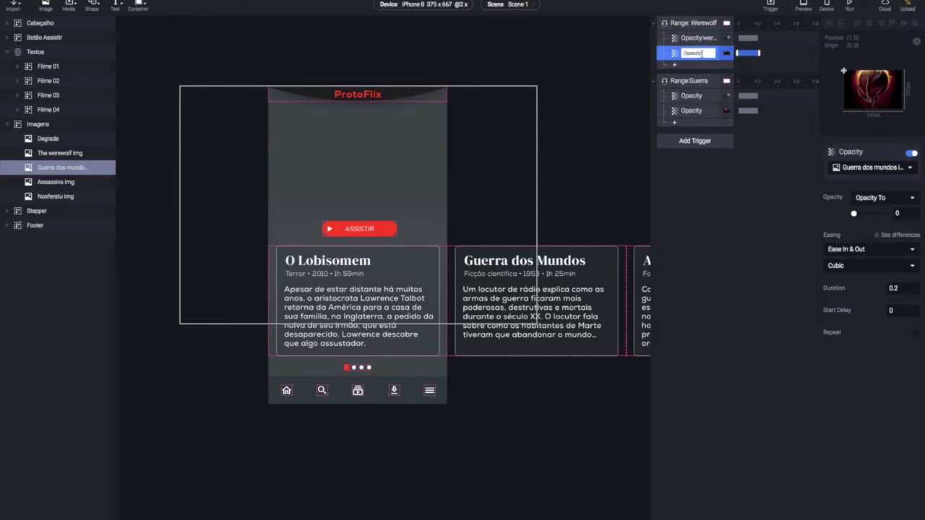
text(:guerra)
key(Return)
- Rename the two responses under Range:Guerra as "Opacity:werewolf" and "Opacity:guerra", matching their target images, and clear the selection
click(694, 96)
click(693, 97)
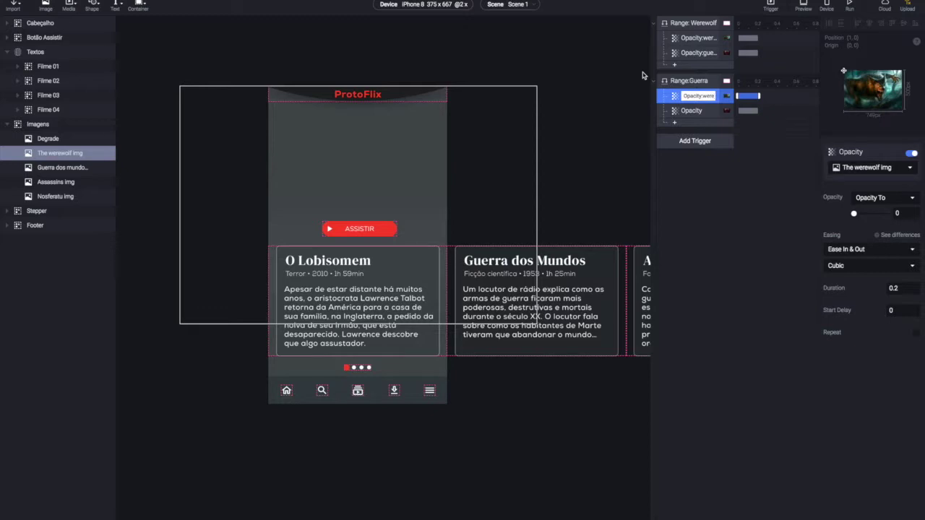
text(:werewolf)
key(Return)
double_click(693, 111)
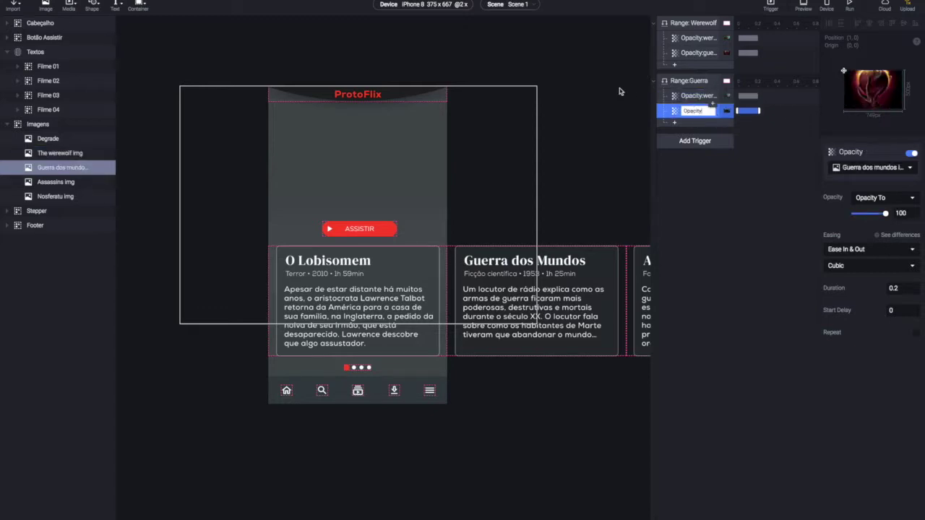
text(:guerr)
key(BackSpace)
key(BackSpace)
text(rra)
key(Return)
click(684, 237)
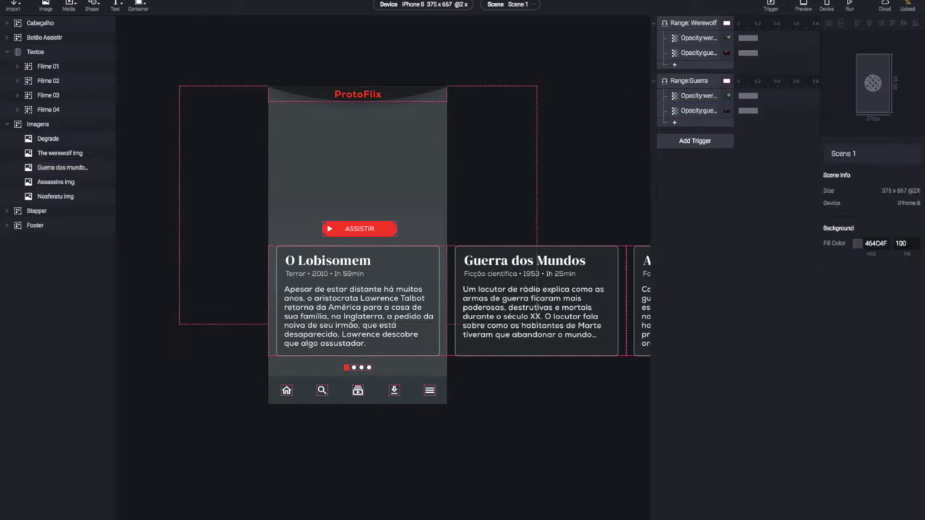
- Preview the prototype, restart it, and swipe between the O Lobisomem and Guerra dos Mundos cards to check the image fades
click(803, 6)
drag(587, 301, 643, 293)
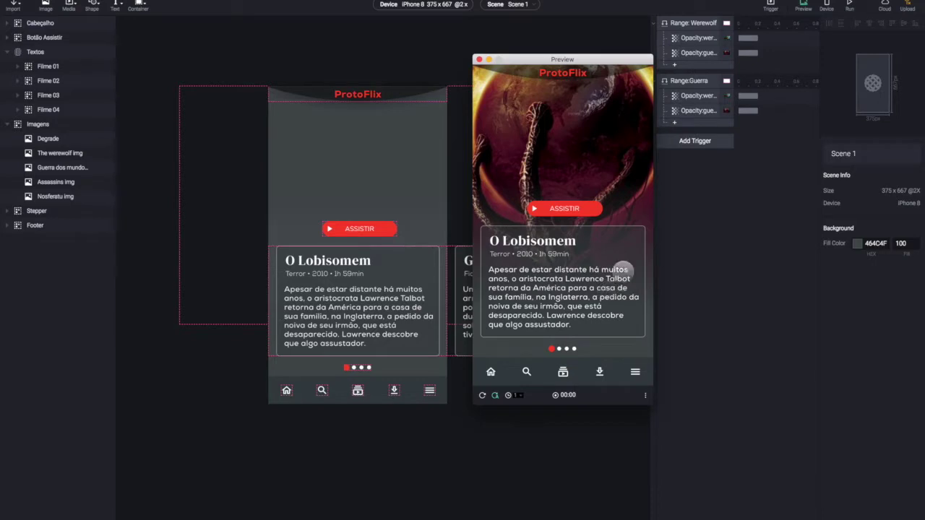
click(482, 397)
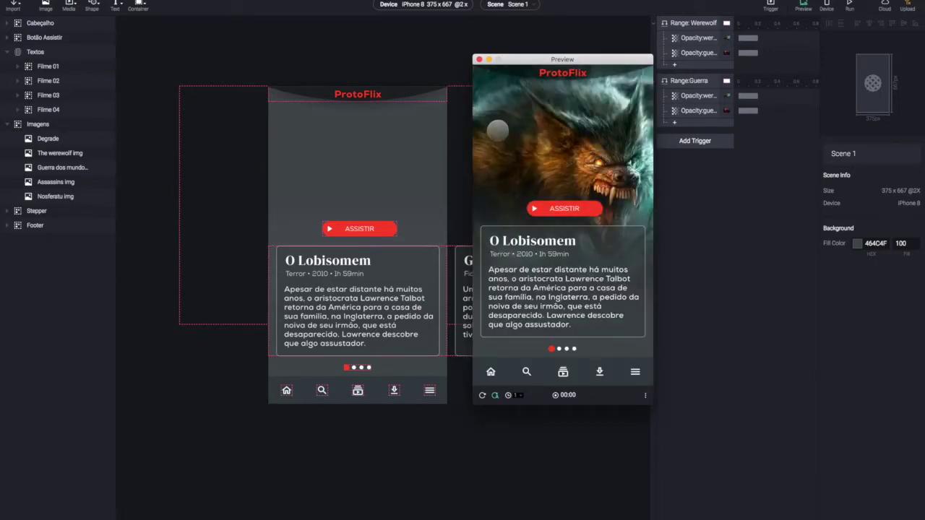
drag(521, 62, 663, 64)
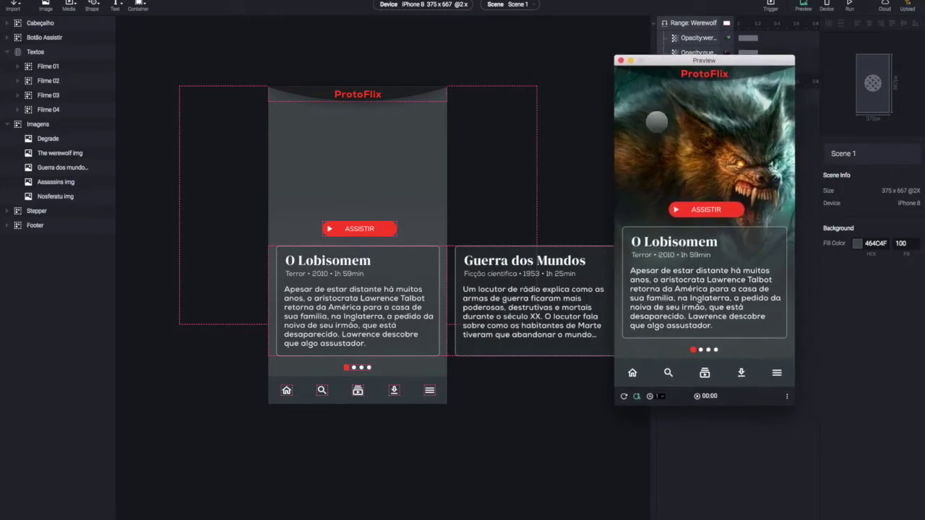
click(624, 397)
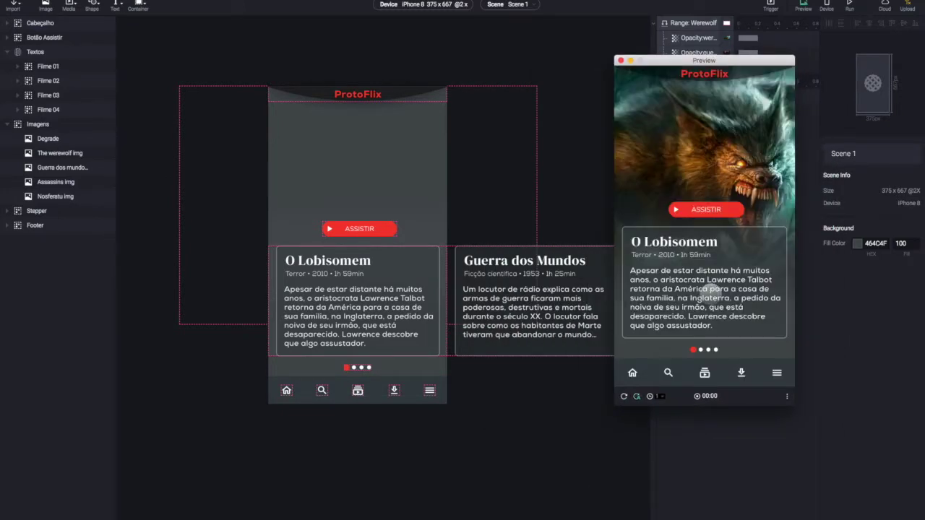
drag(744, 281, 653, 279)
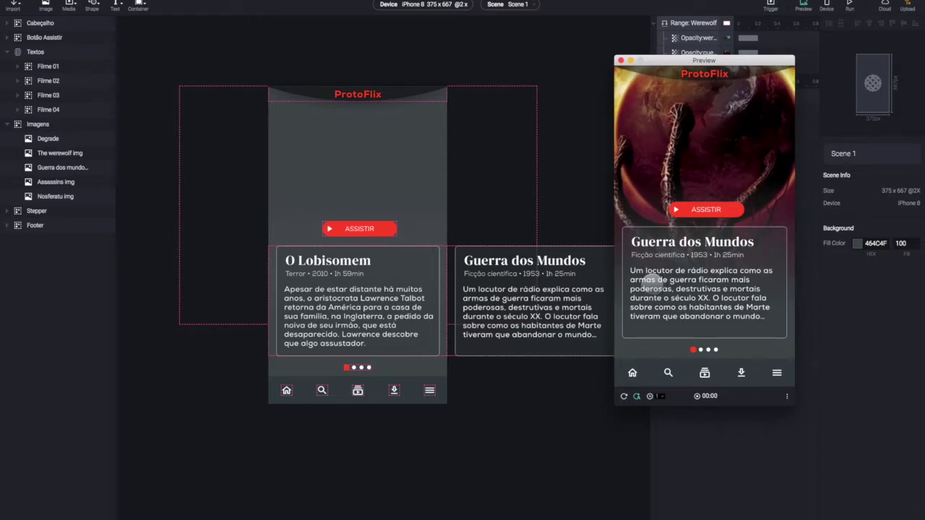
drag(645, 280, 712, 280)
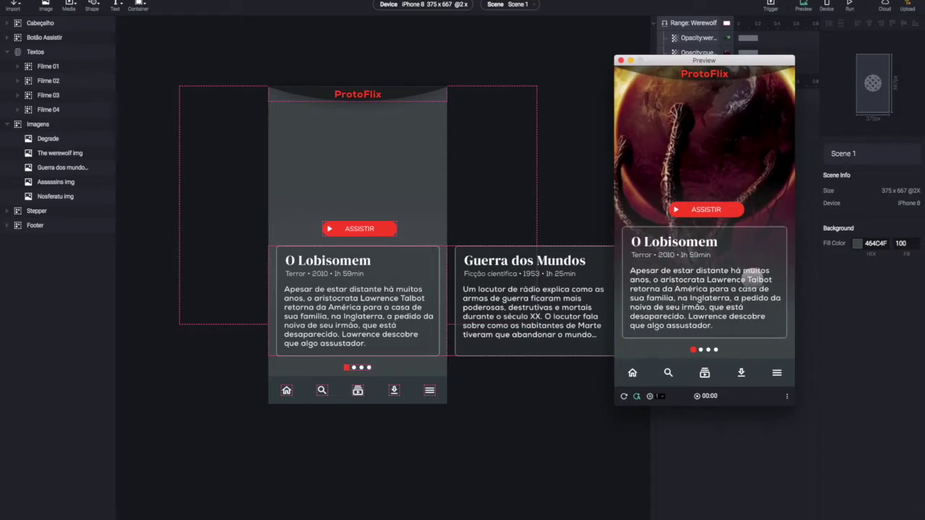
click(621, 61)
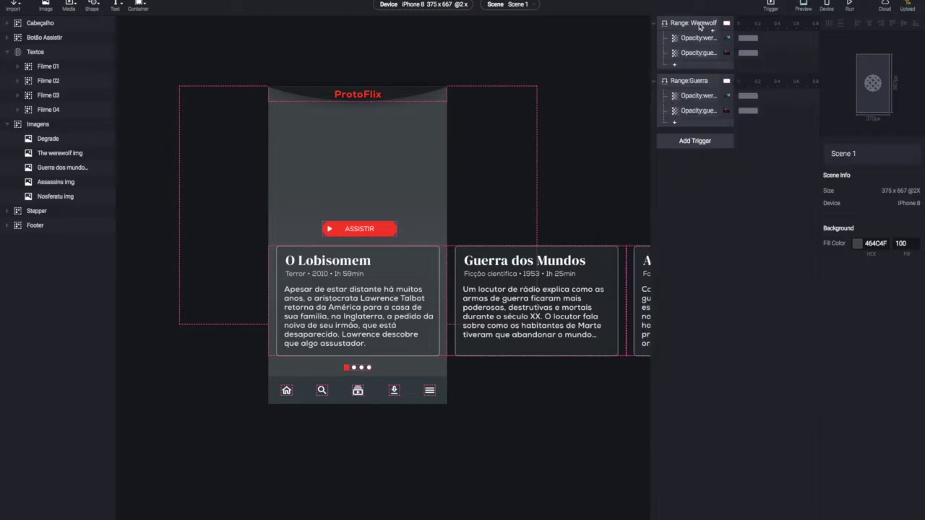
- Compare the two Range triggers and set the upper scroll limit of Range: Werewolf to 374
click(698, 25)
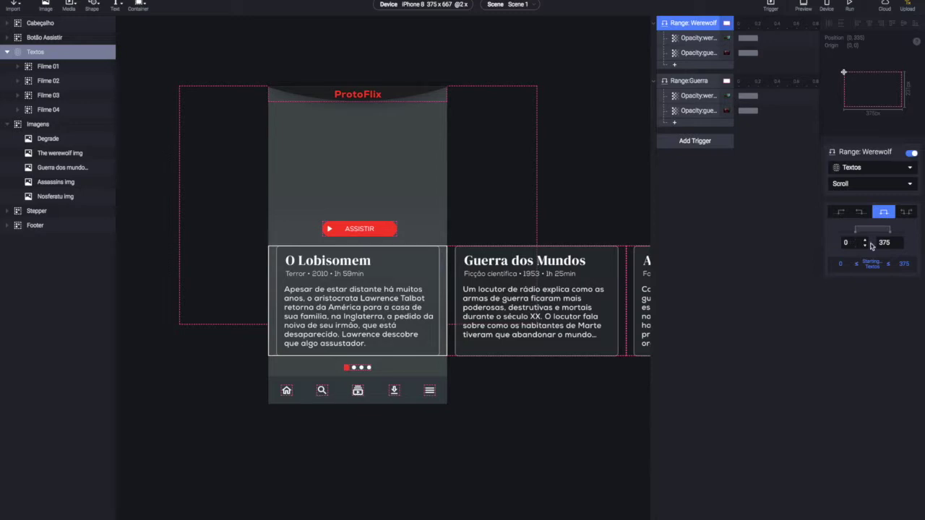
click(688, 84)
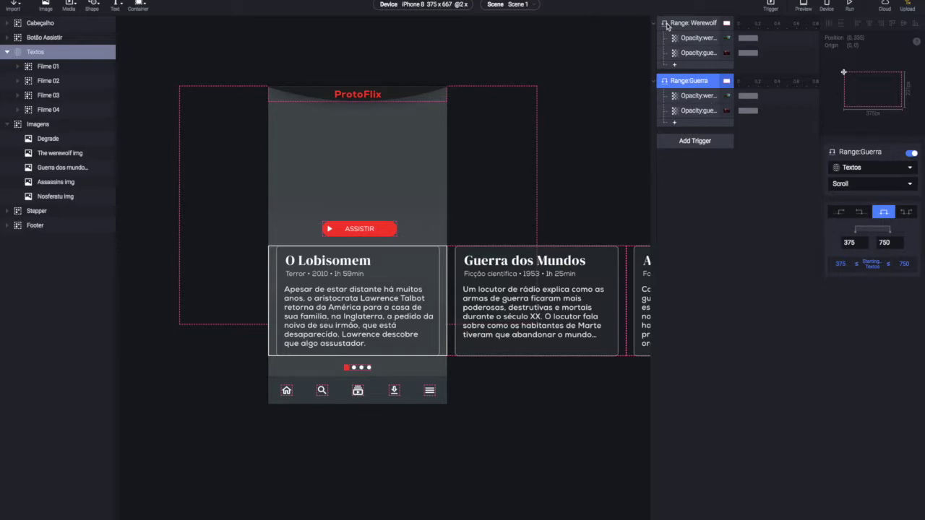
click(696, 97)
click(696, 38)
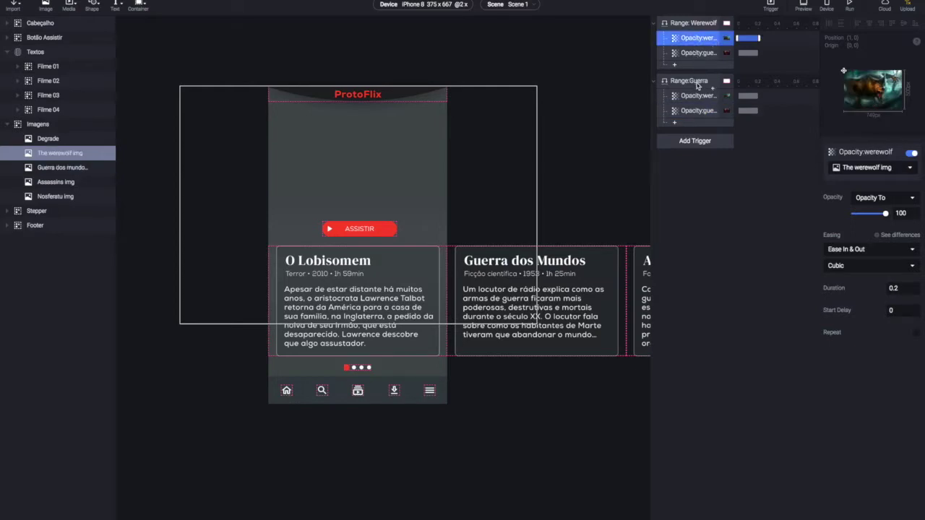
click(697, 83)
click(698, 24)
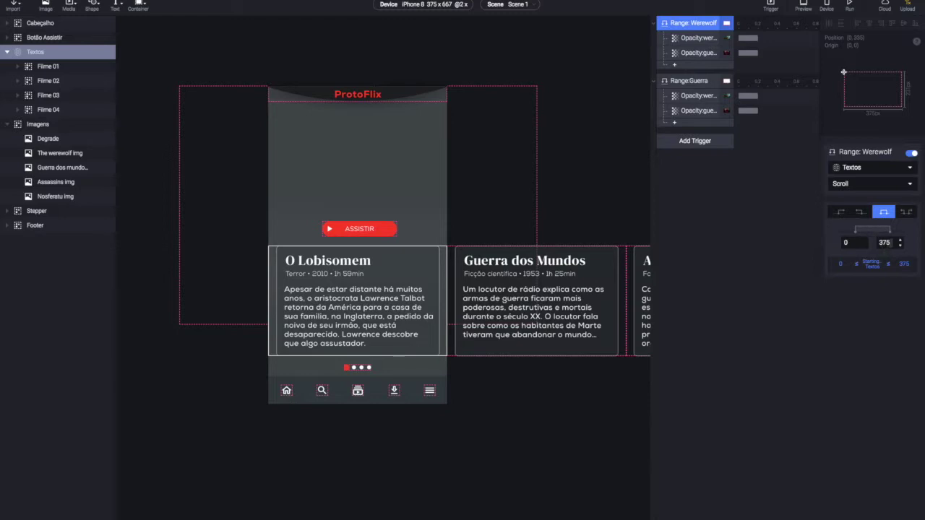
click(888, 242)
key(BackSpace)
text(4)
key(Return)
click(792, 233)
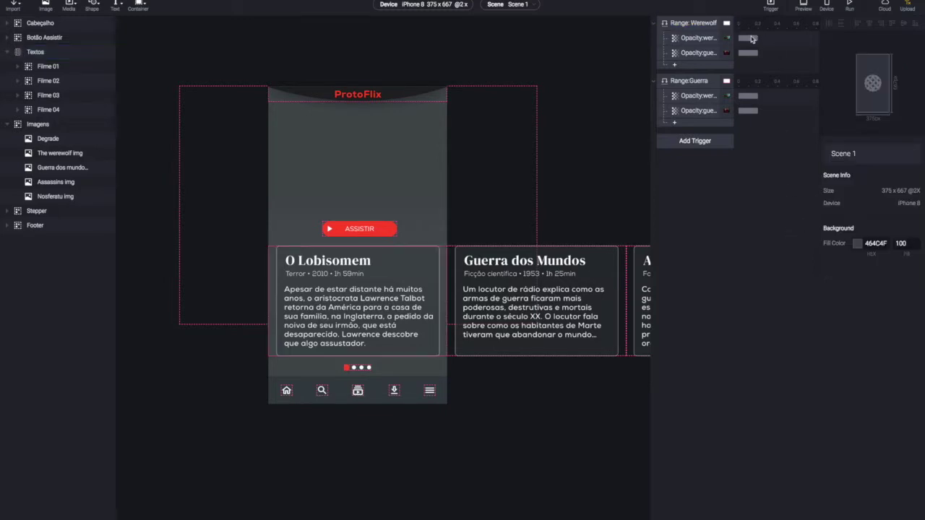
- Examine the scroll limits of both Range triggers and the opacity values of their werewolf and guerra responses
click(690, 22)
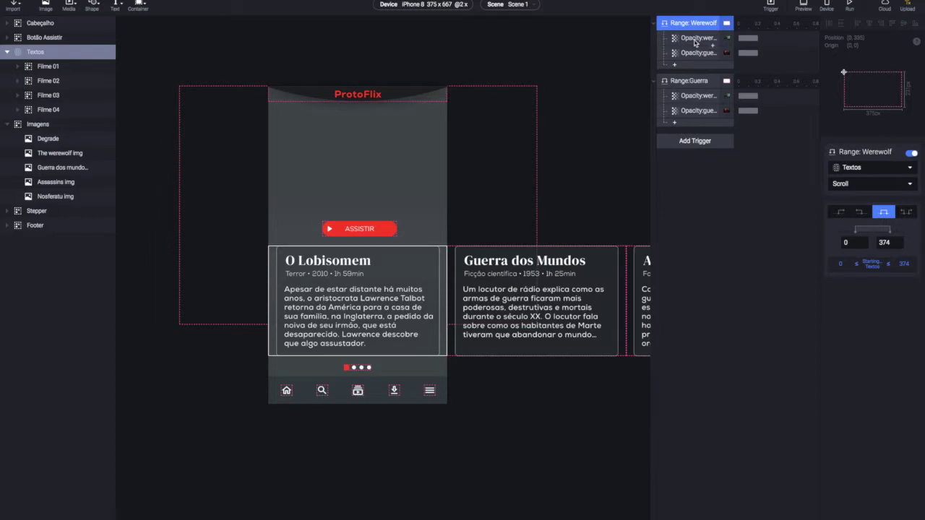
click(695, 40)
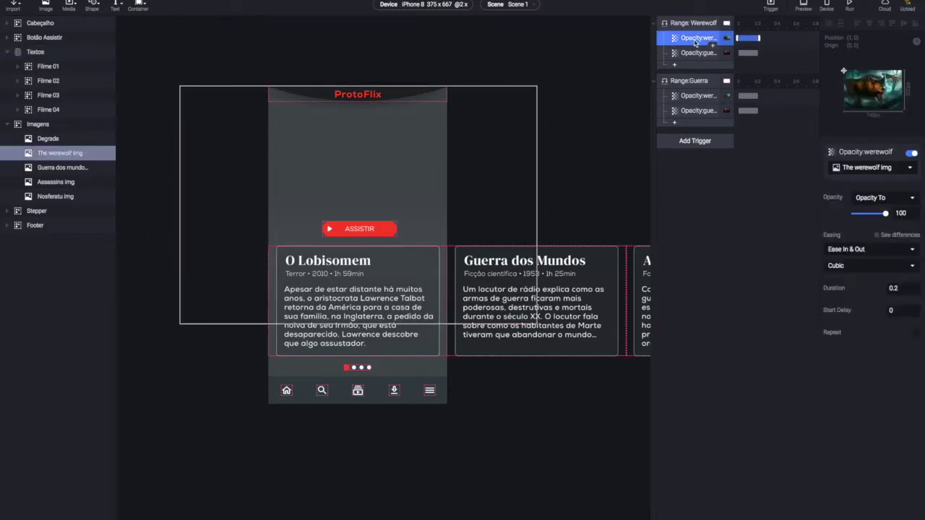
click(693, 55)
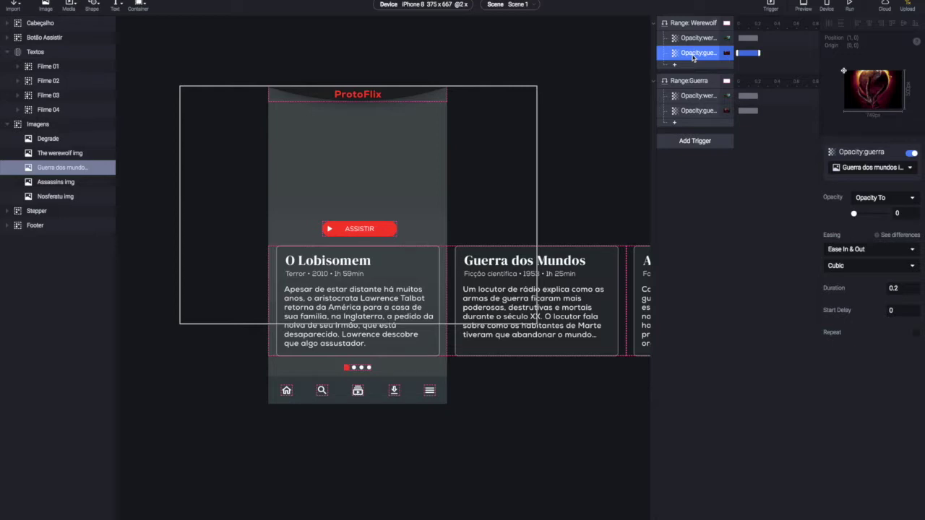
click(688, 84)
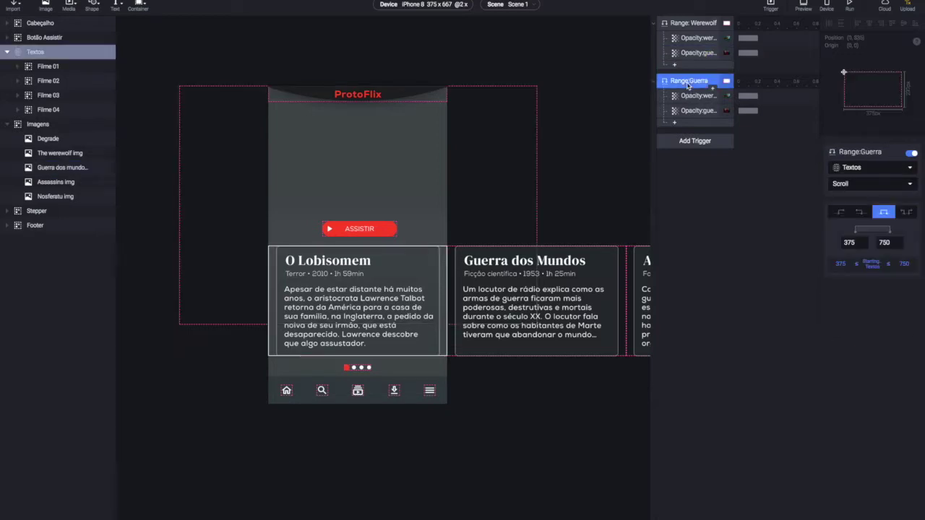
click(889, 243)
click(695, 83)
click(690, 112)
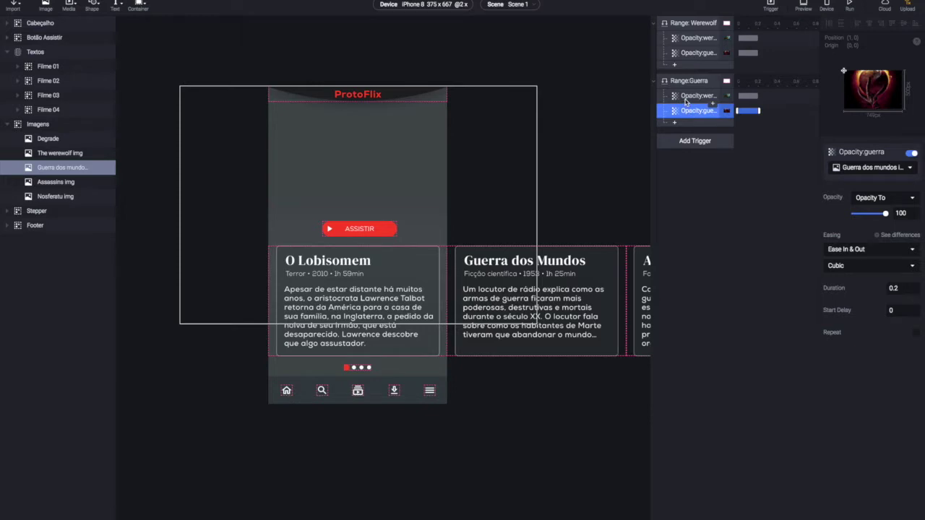
click(685, 99)
- Preview the prototype again, swiping to the second card and back to the first, and close the preview
click(803, 6)
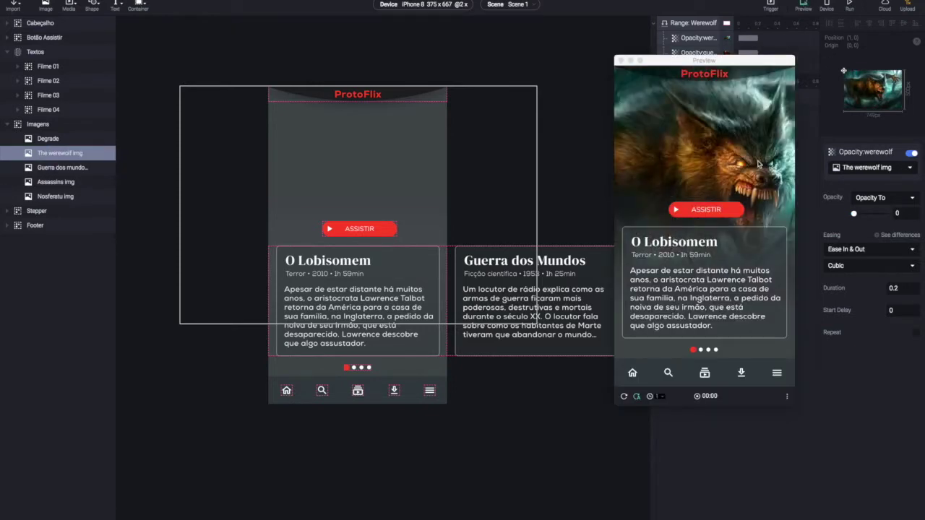
drag(752, 289, 664, 289)
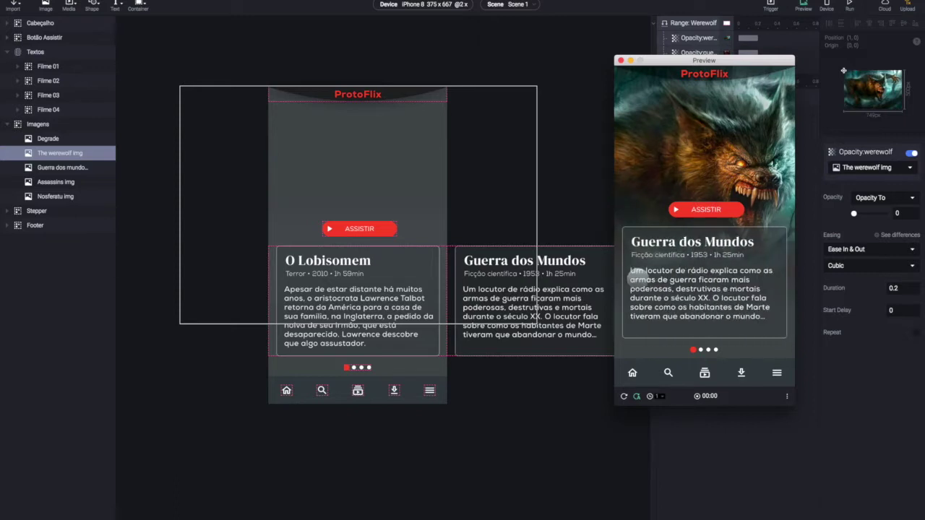
mouse_move(775, 279)
mouse_down()
mouse_move(672, 280)
mouse_move(769, 283)
mouse_up()
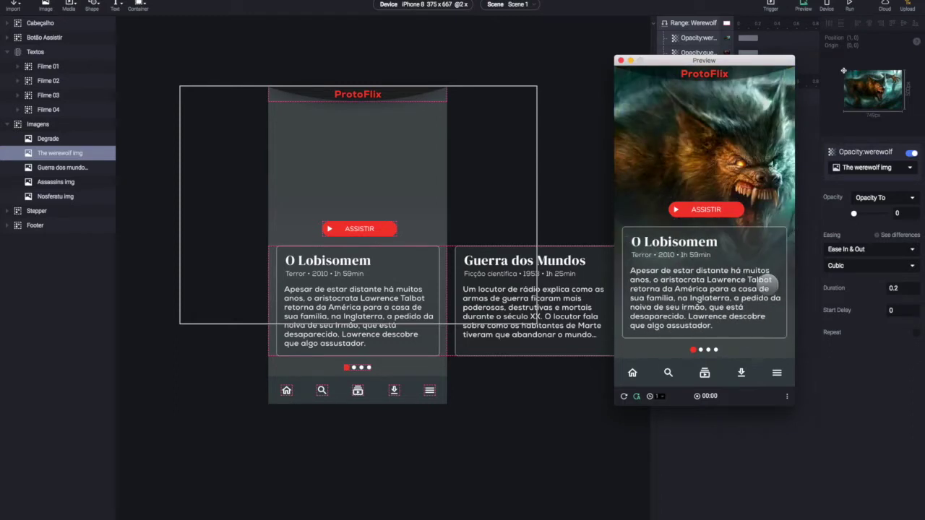
click(620, 62)
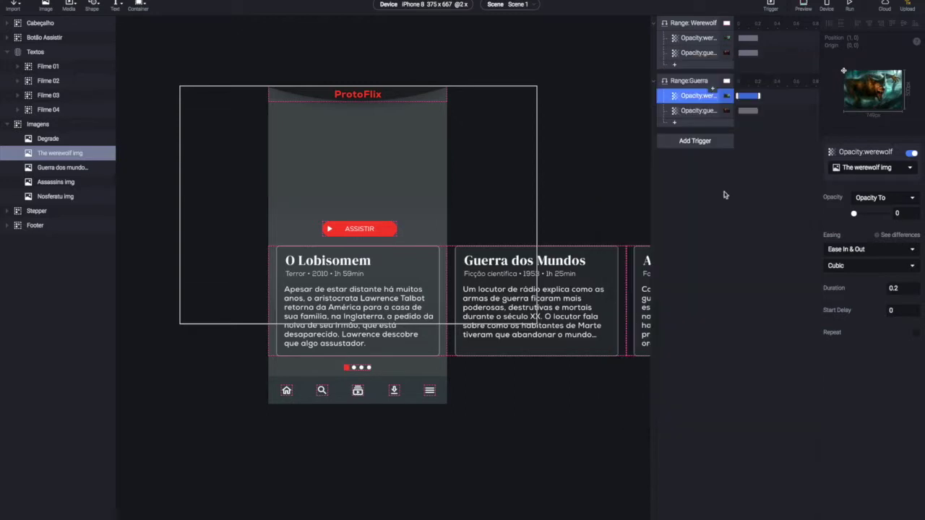
- Duplicate the Opacity:guerra response under Range: Werewolf twice
click(699, 110)
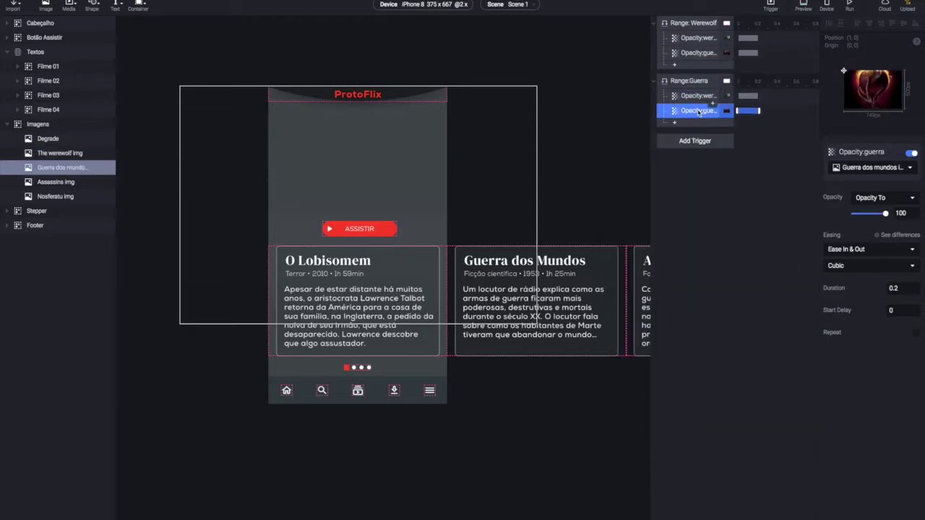
click(697, 54)
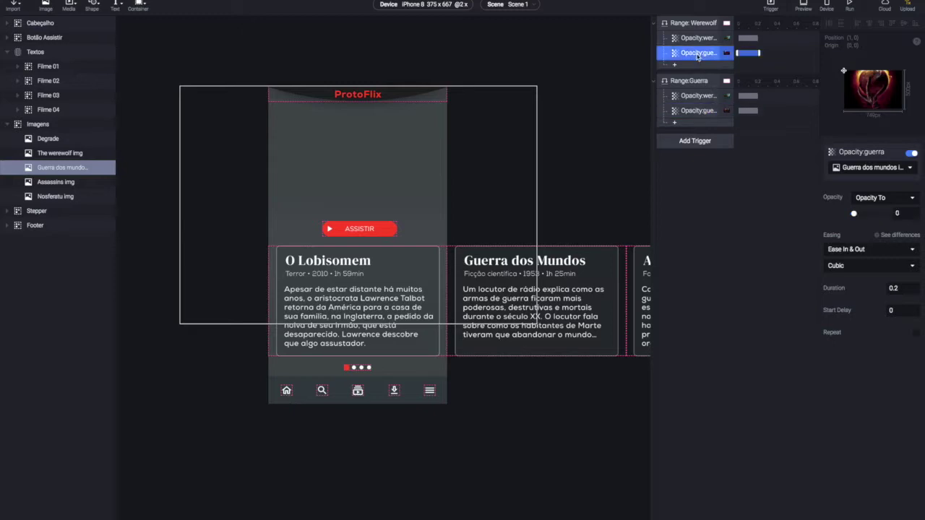
key(ctrl+d)
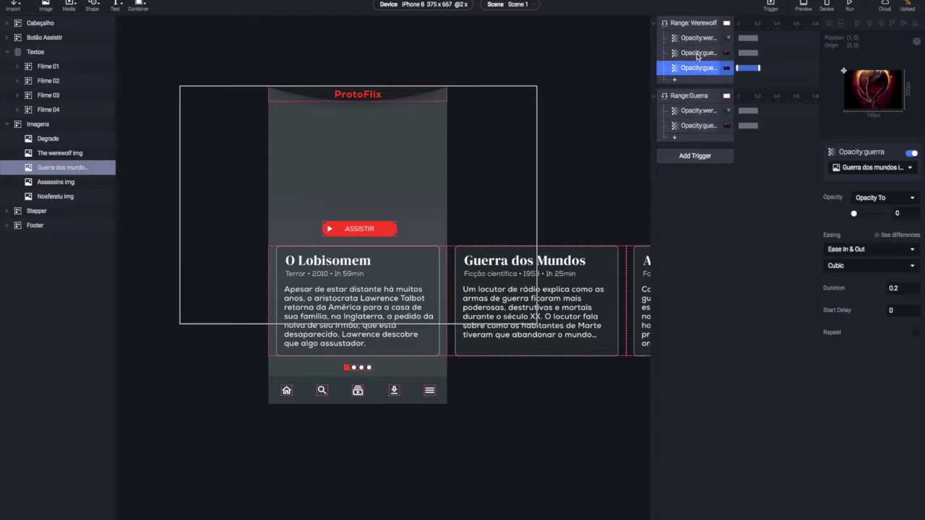
key(ctrl+d)
- Rename the first duplicated response under Range: Werewolf as "Opacity:assassins"
click(699, 72)
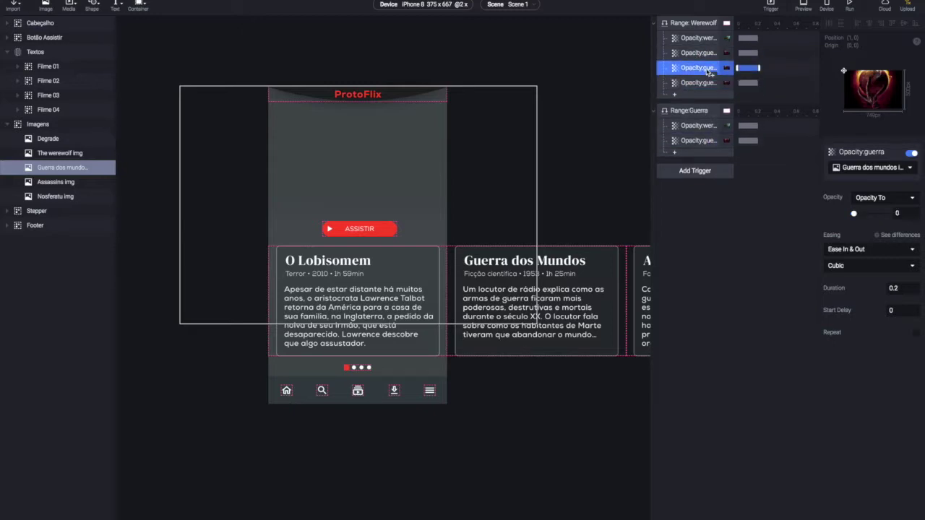
double_click(709, 71)
key(BackSpace)
key(BackSpace)
key(BackSpace)
key(BackSpace)
key(BackSpace)
key(BackSpace)
text(assassins)
key(BackSpace)
key(BackSpace)
text(ns)
key(Return)
- Rename the last duplicated response under Range: Werewolf as "Opacity:nosferatu"
double_click(694, 84)
drag(704, 83, 743, 86)
text(nosferatu)
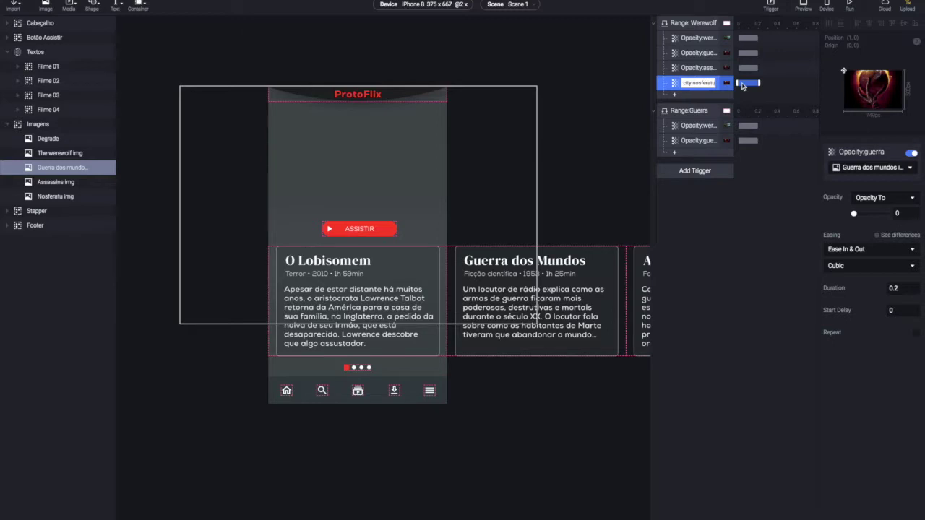
key(Return)
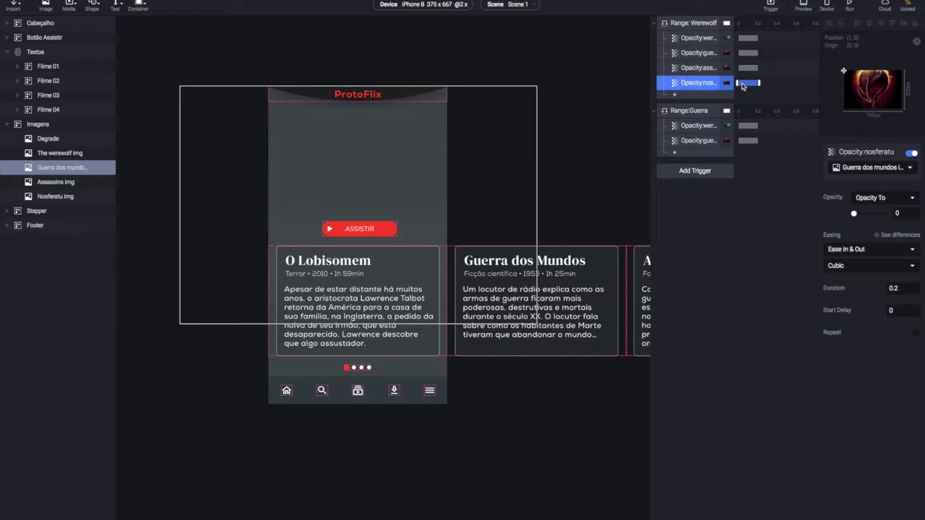
- Check the shared settings of the two new responses and change the target of Opacity:assassins to Assassins img
shift+click(698, 68)
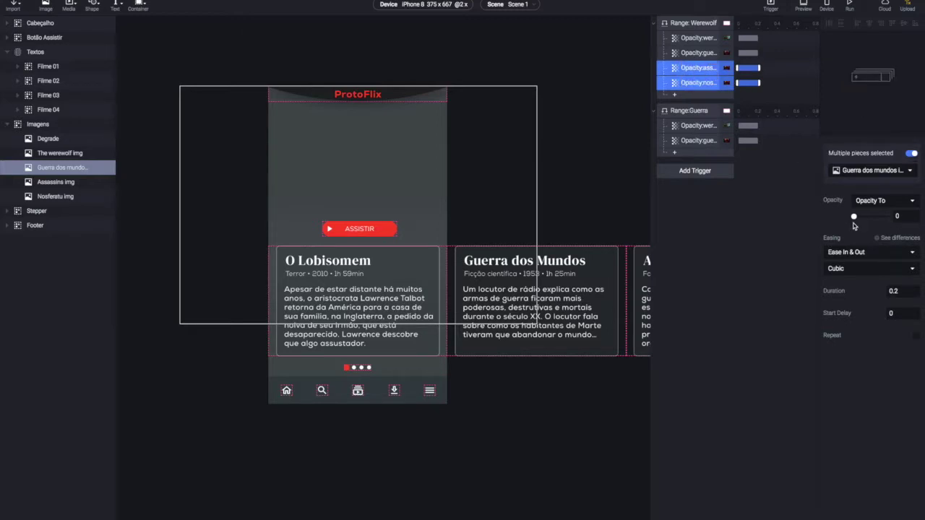
click(749, 264)
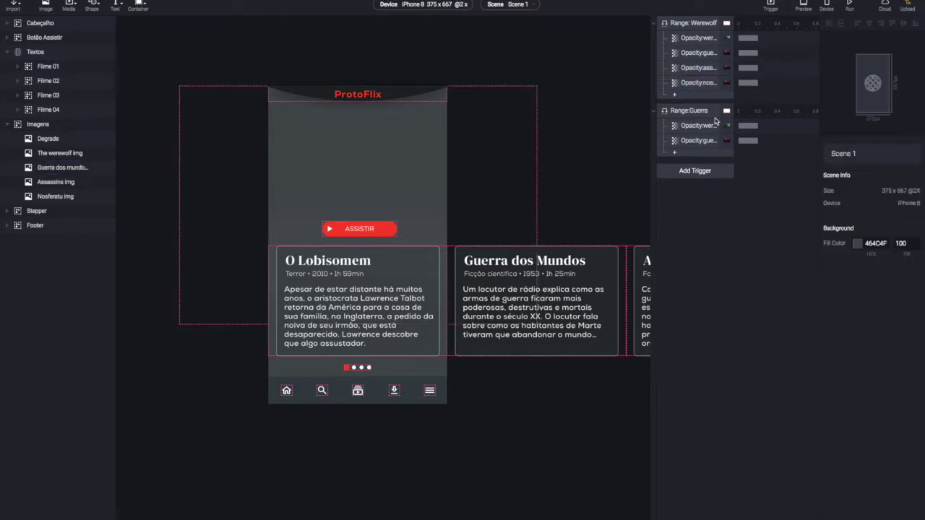
click(695, 71)
click(854, 168)
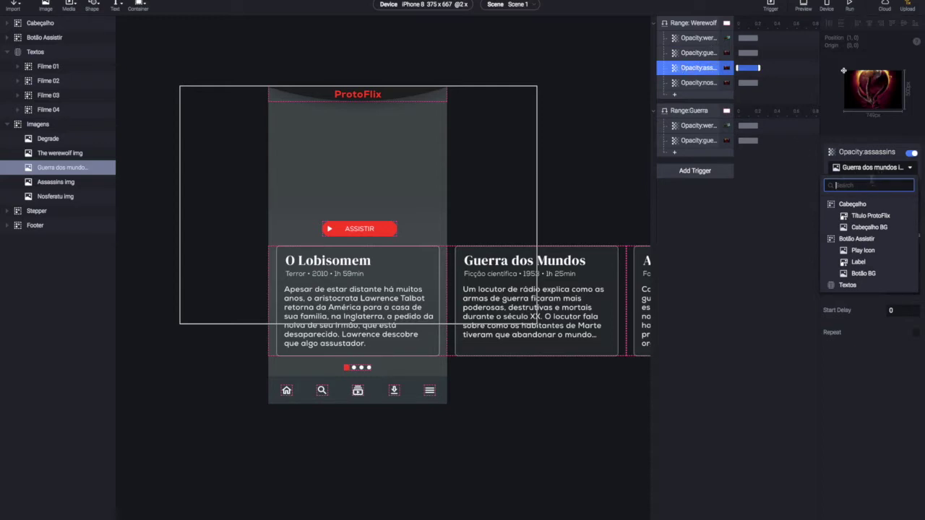
text(assa)
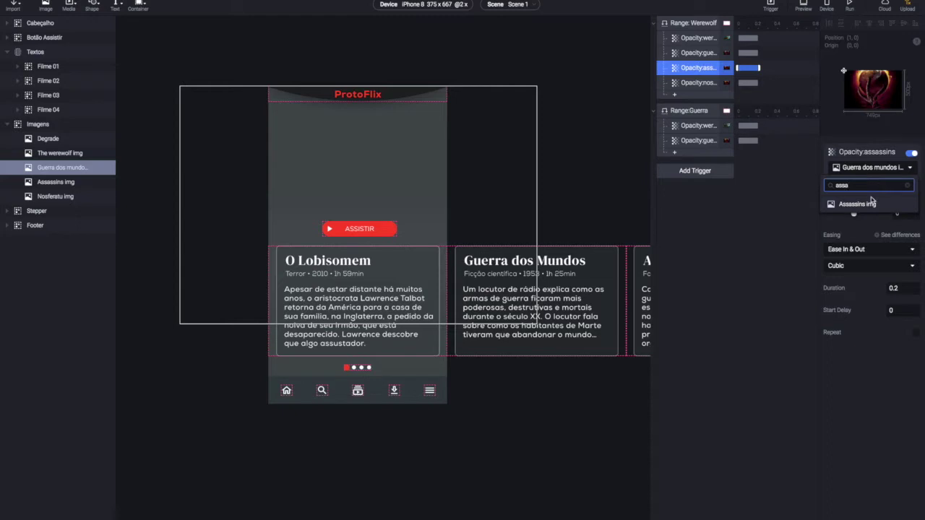
click(860, 204)
- Change the target of Opacity:nosferatu under Range: Werewolf to Nosferatu img
click(695, 85)
click(860, 170)
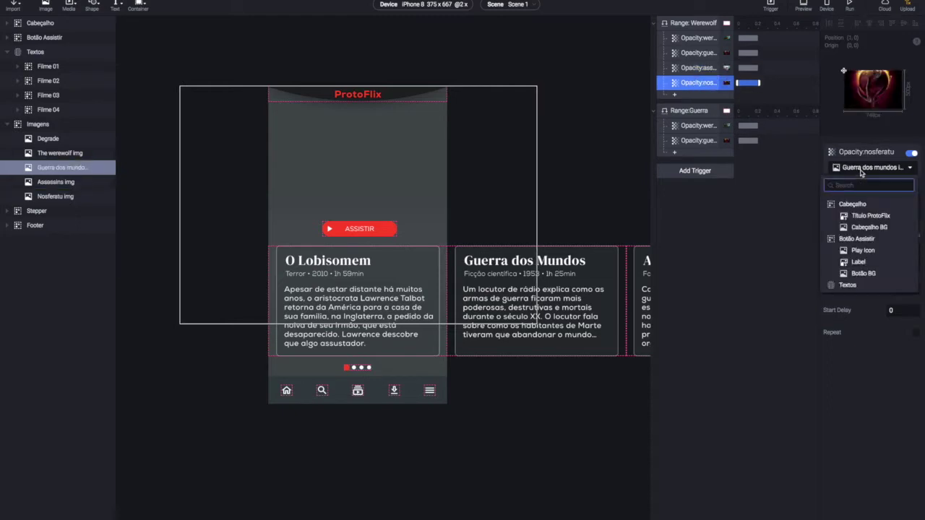
text(nos)
key(BackSpace)
text(img)
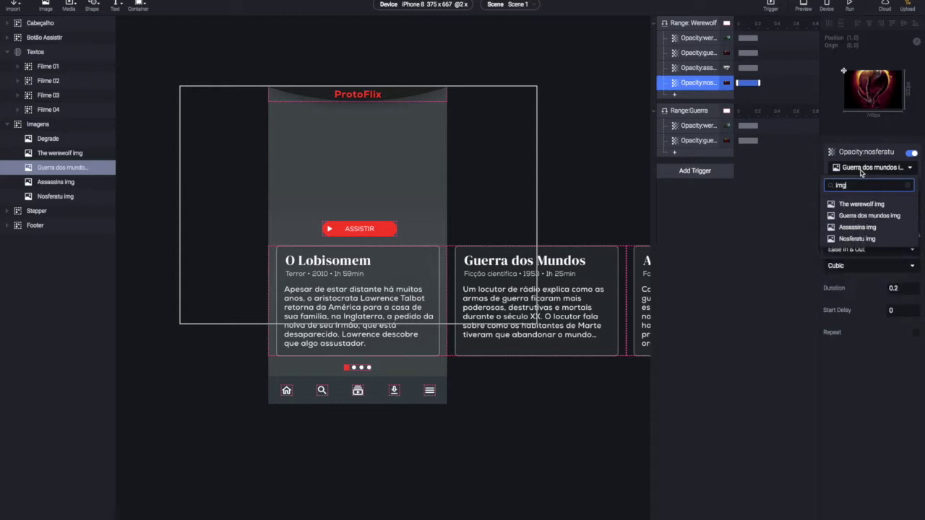
key(BackSpace)
key(BackSpace)
key(BackSpace)
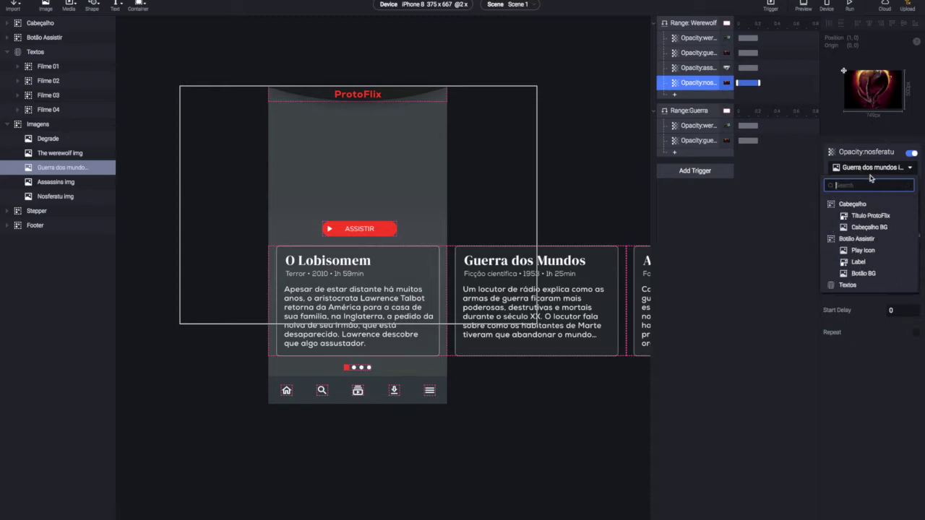
text(nosfe)
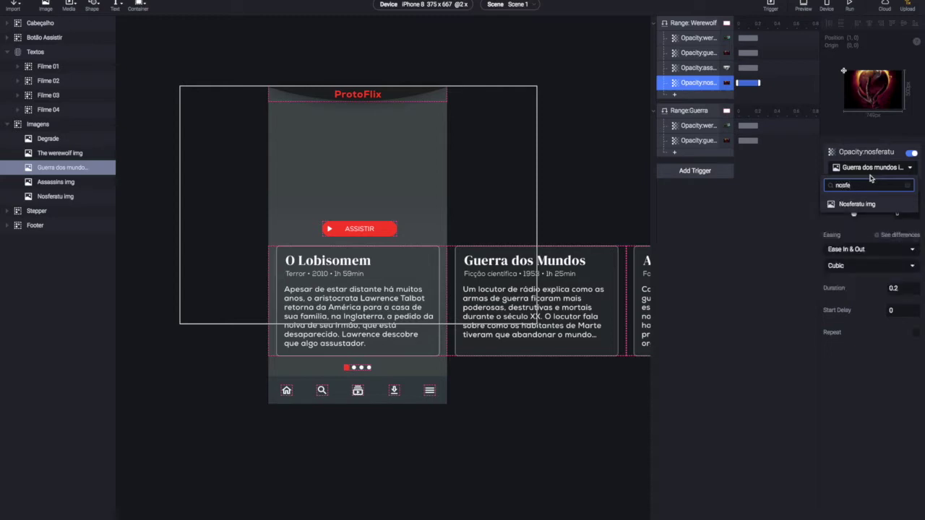
click(868, 205)
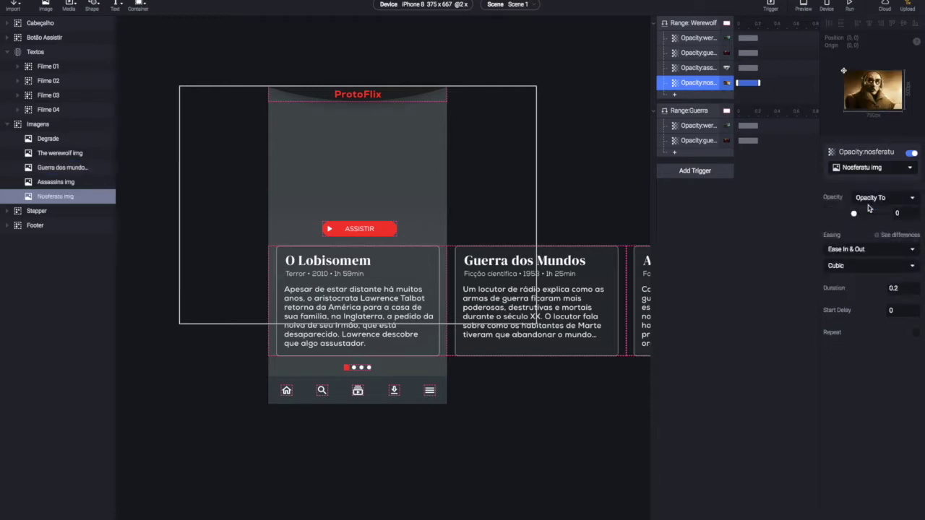
- Copy the Opacity:assassins and Opacity:nosferatu responses from Range: Werewolf into Range:Guerra
shift+click(693, 69)
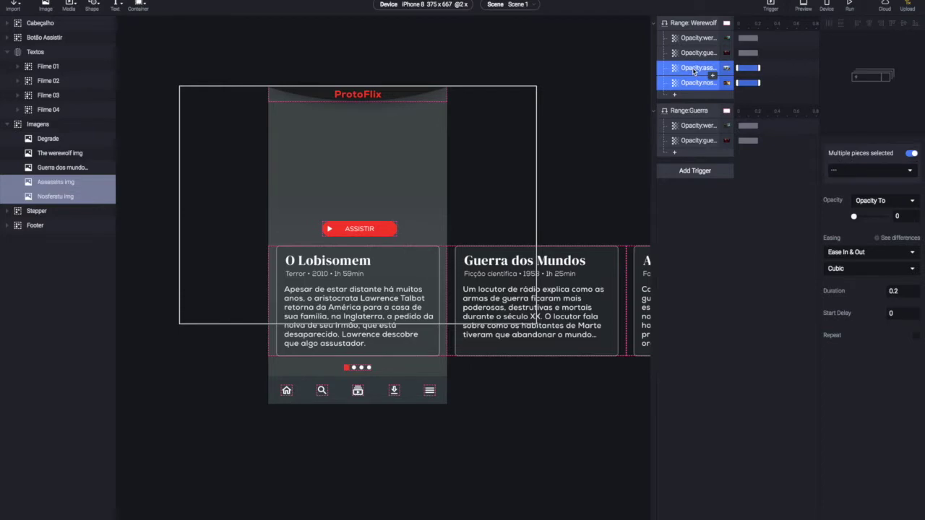
click(696, 143)
key(ctrl+v)
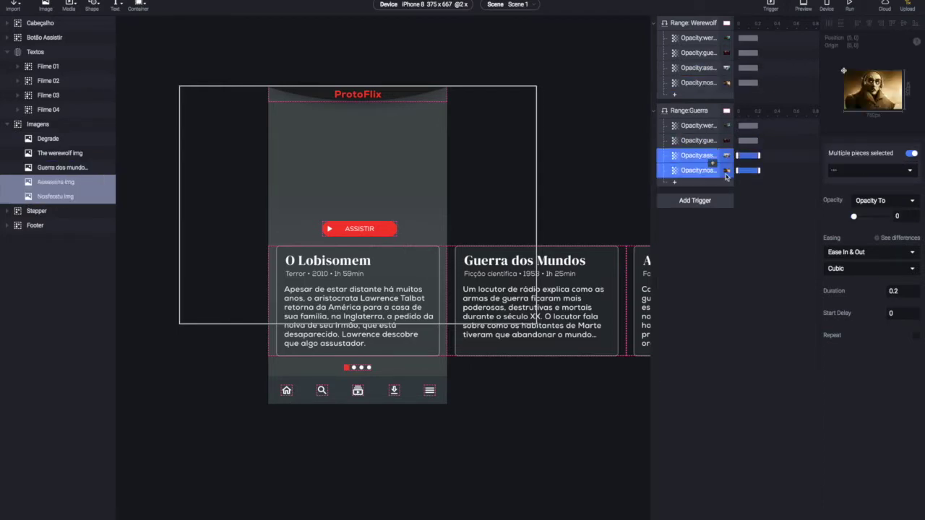
click(714, 208)
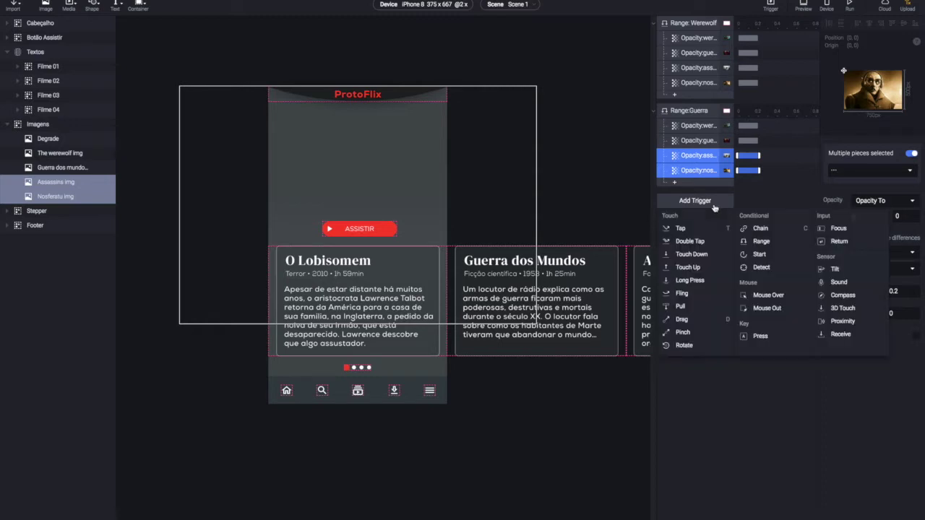
click(761, 197)
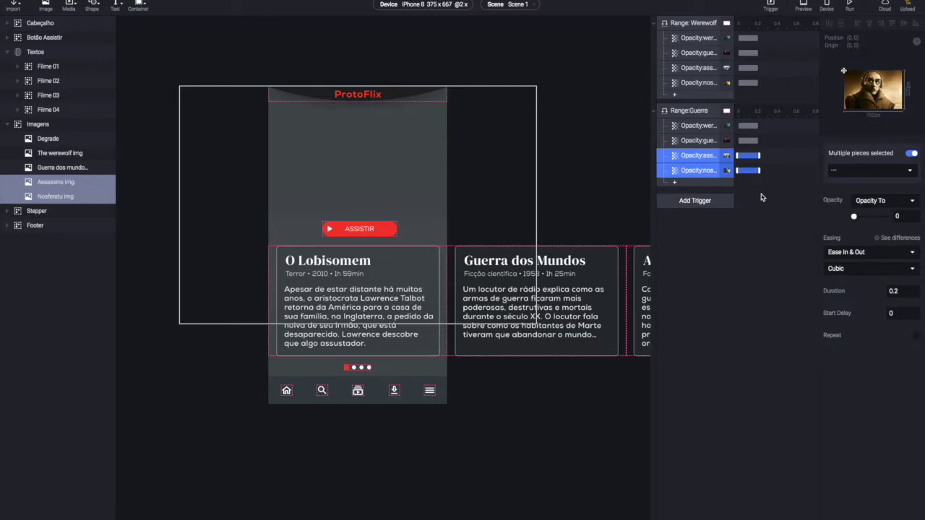
- Compare the limits of Range:Guerra with Range: Werewolf and set Range:Guerra's upper limit to 749
click(684, 114)
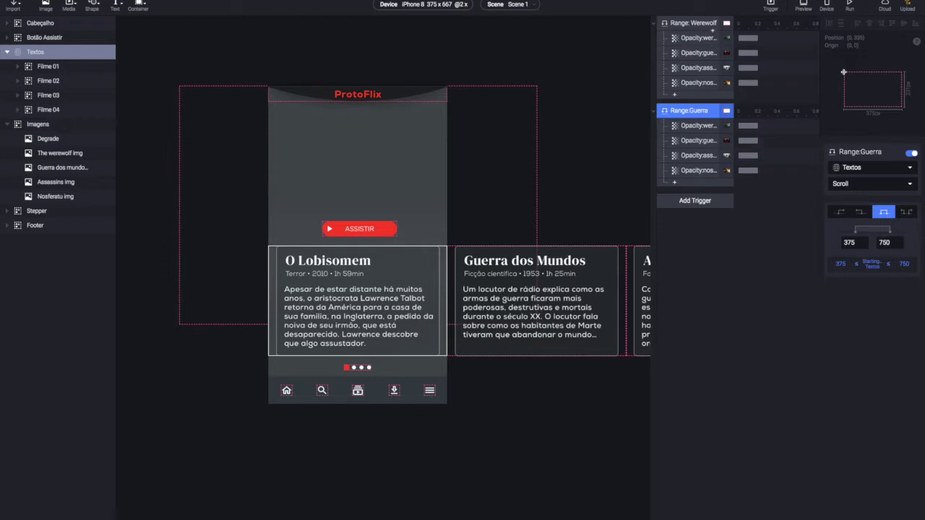
click(702, 25)
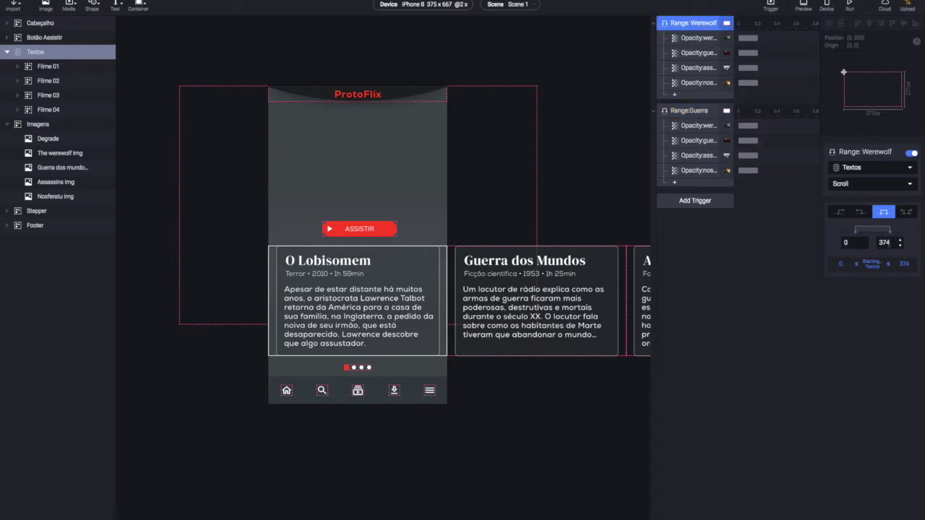
click(686, 114)
click(883, 242)
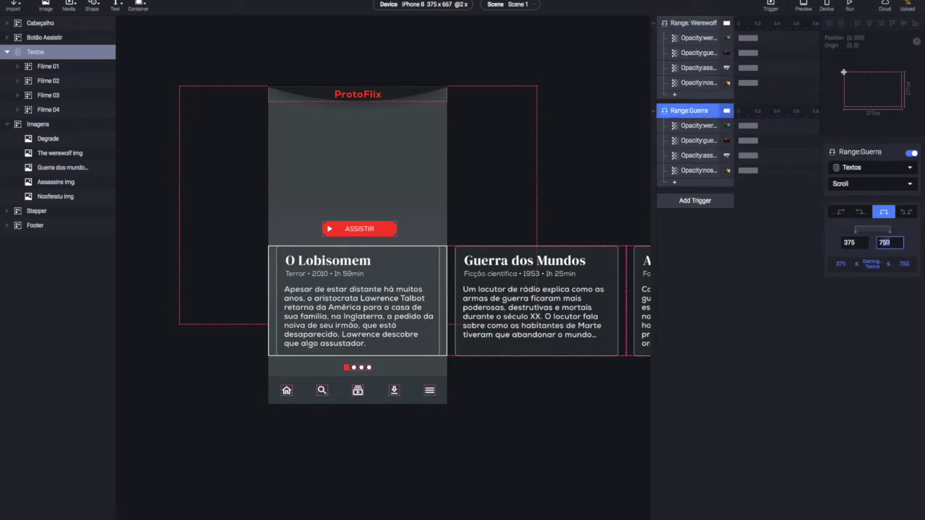
text(749)
click(843, 287)
- Duplicate the Range:Guerra trigger and rename the copy as "Range:Assassins"
key(ctrl+d)
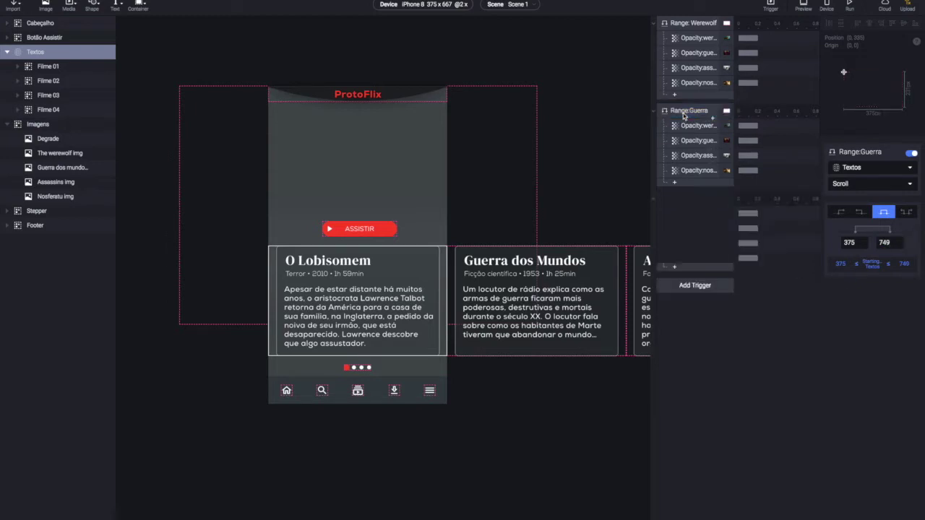
double_click(695, 201)
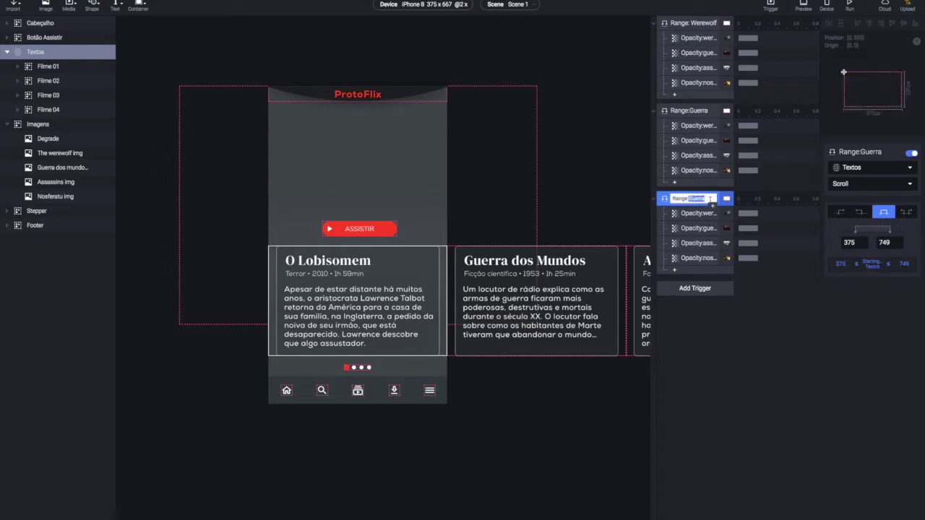
text(Assassins)
key(Return)
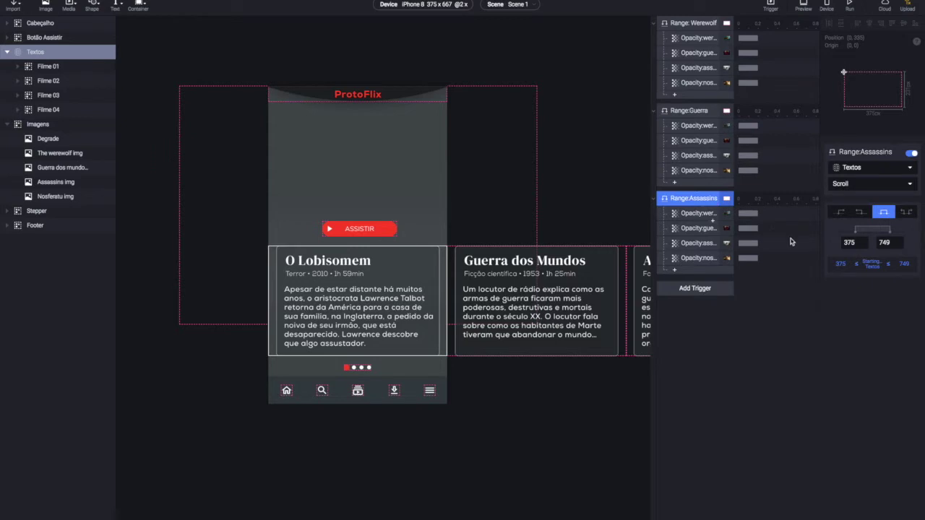
- Check the upper limit of Range:Guerra and set the lower limit of Range:Assassins to 750
click(853, 242)
click(597, 157)
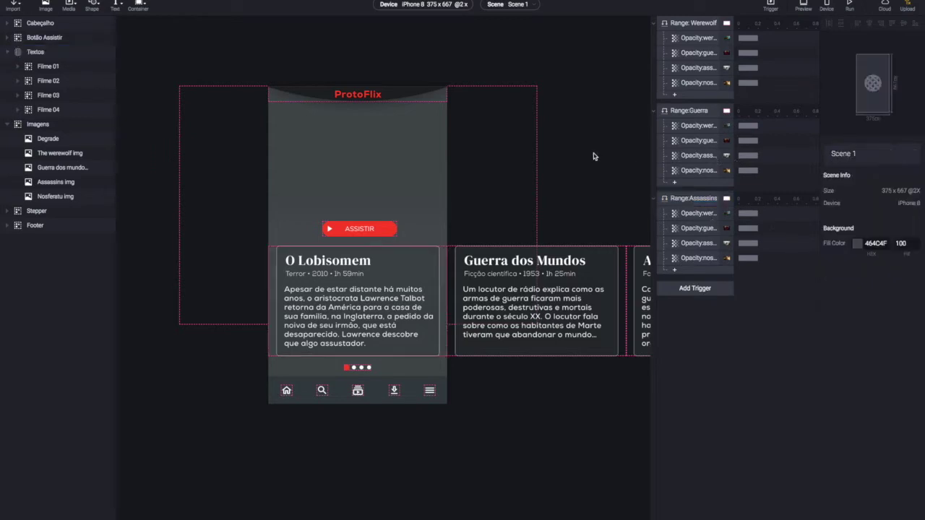
click(687, 112)
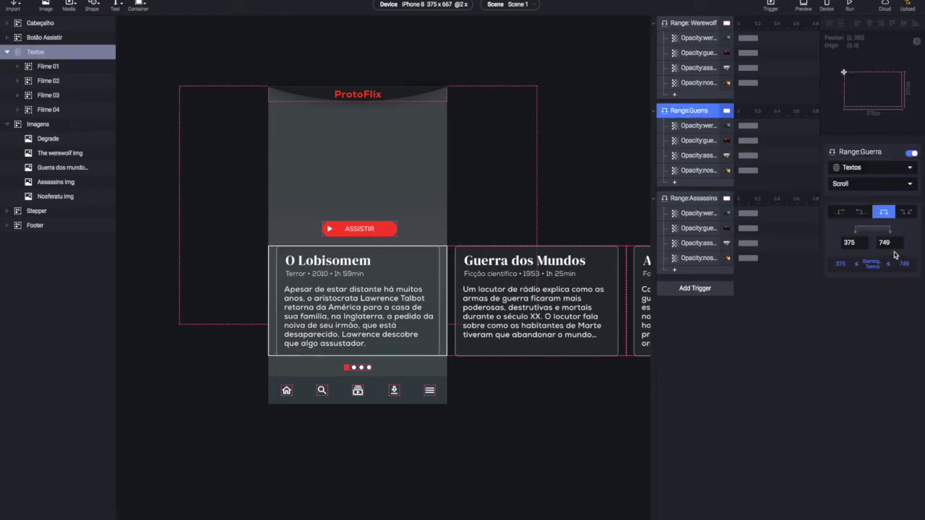
click(701, 201)
click(855, 243)
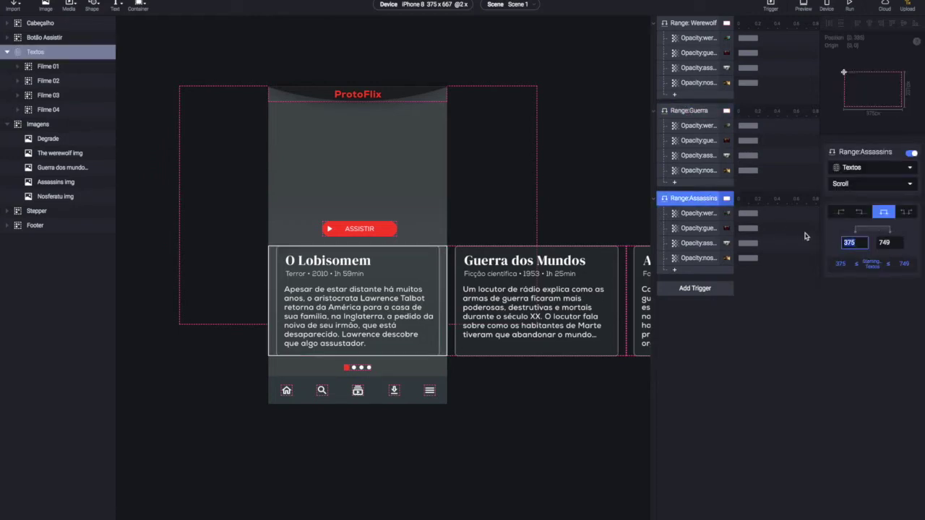
text(750)
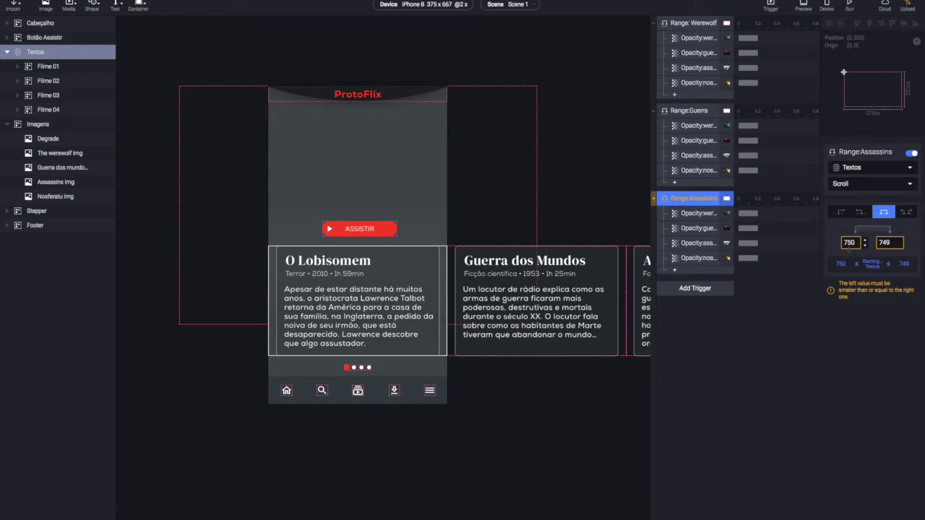
- Calculate the upper limit of Range:Assassins as 375*3 and reduce it to 1124
click(880, 243)
double_click(880, 243)
key(BackSpace)
text(8)
text(375)
text(*3)
key(Return)
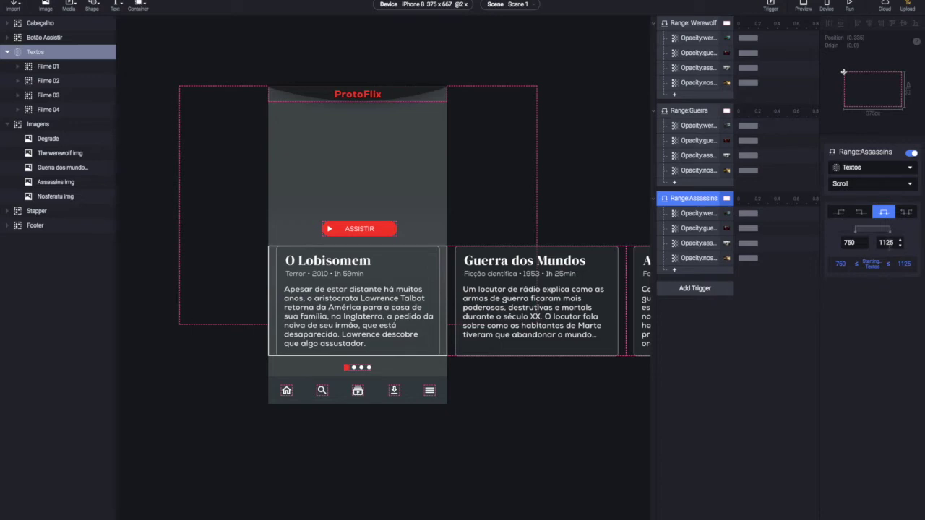
click(891, 243)
click(802, 378)
- Under Range:Assassins, set the Opacity:guerra response to 0 and the Opacity:assassins response to 100
click(692, 216)
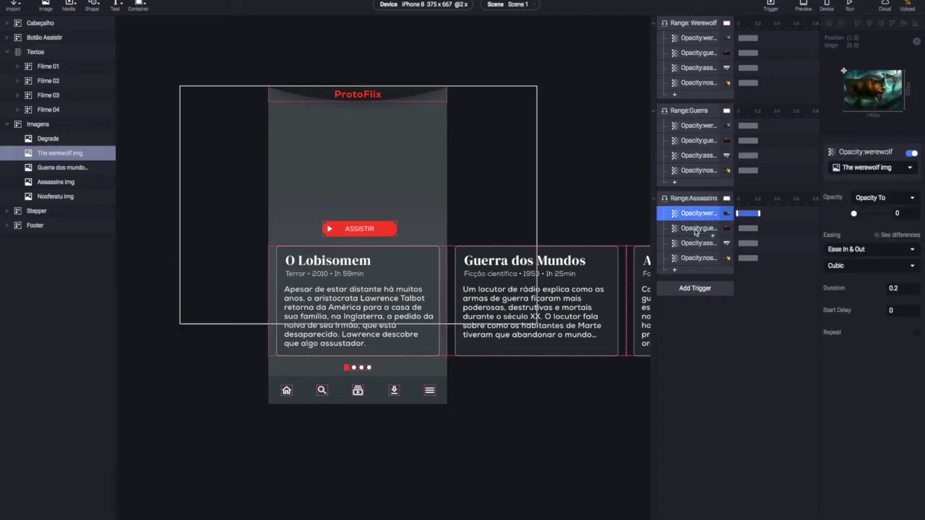
click(715, 230)
click(881, 214)
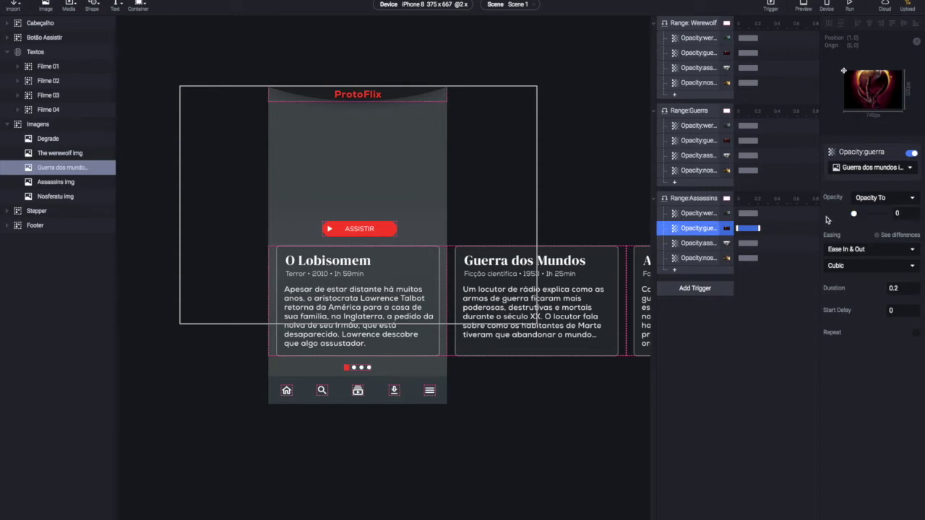
click(698, 243)
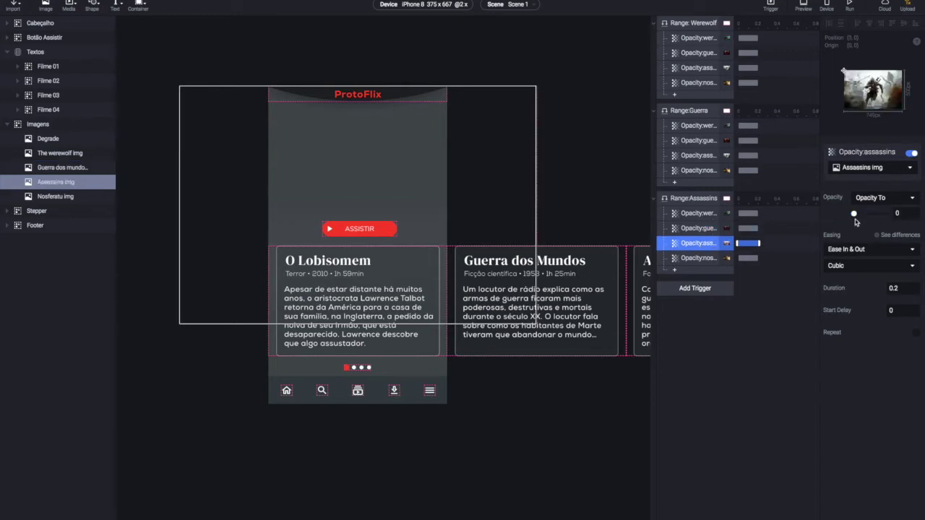
drag(854, 214, 885, 214)
click(717, 312)
- Duplicate the Range:Assassins trigger and rename the copy as "Range:Nosferatu"
click(699, 201)
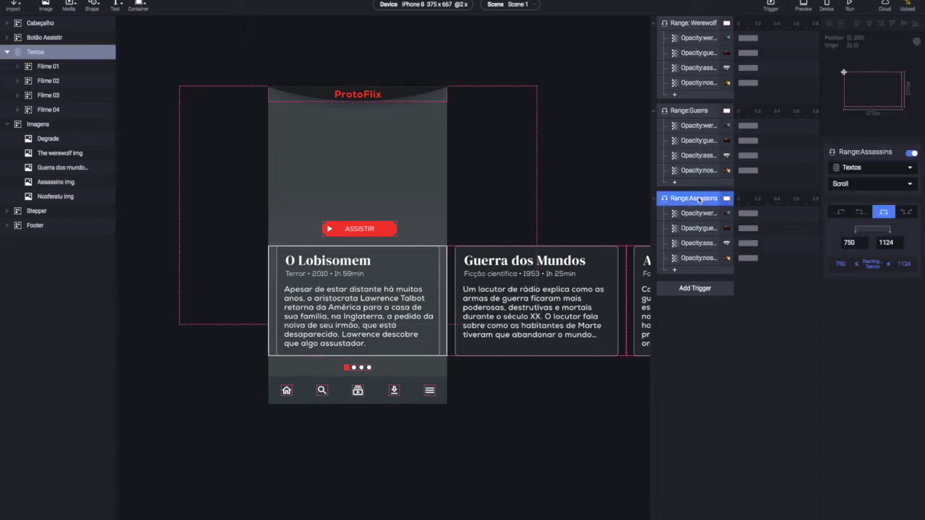
key(super+d)
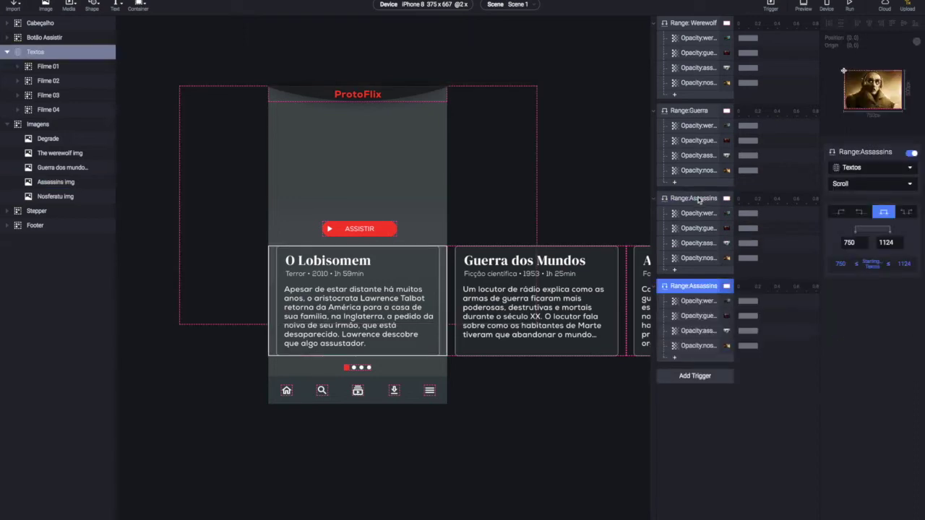
double_click(695, 287)
drag(694, 287, 727, 289)
text(Nosferatu)
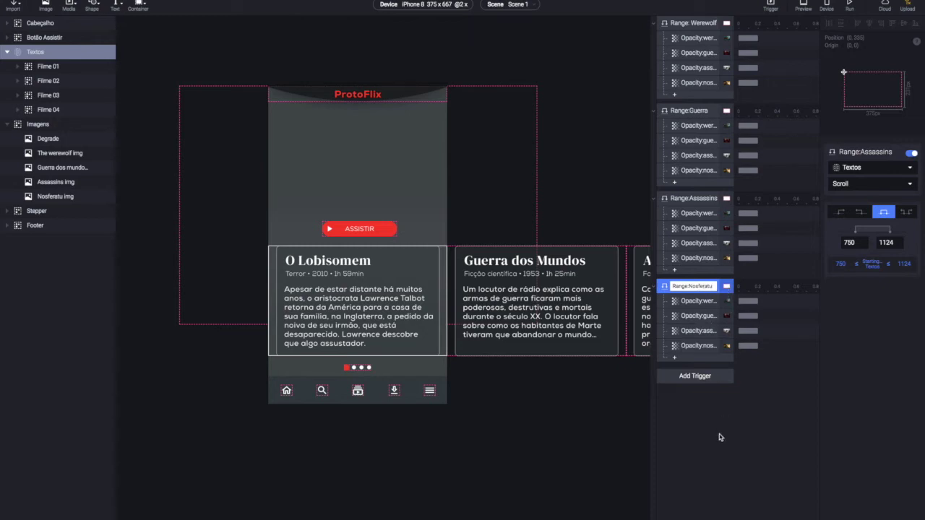
key(Return)
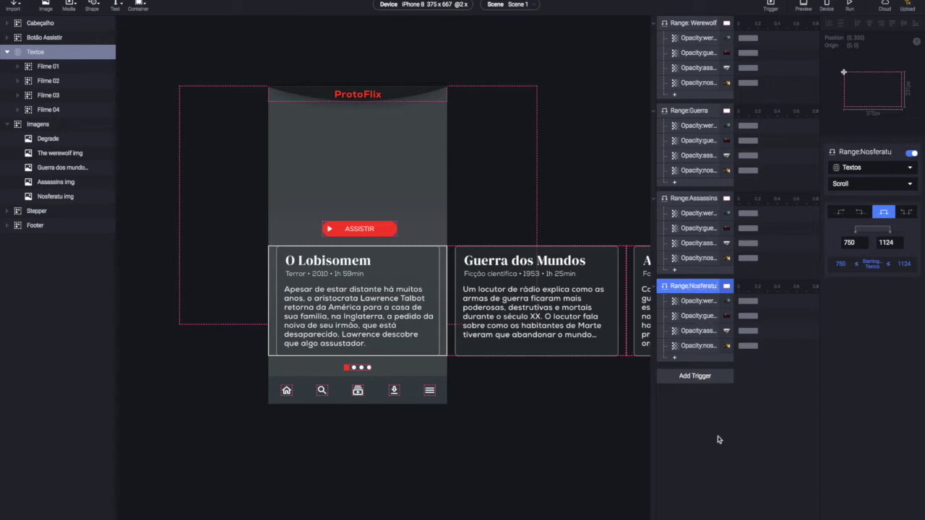
- Under Range:Nosferatu, lower Opacity:assassins to its minimum and raise Opacity:nosferatu to its maximum
click(687, 337)
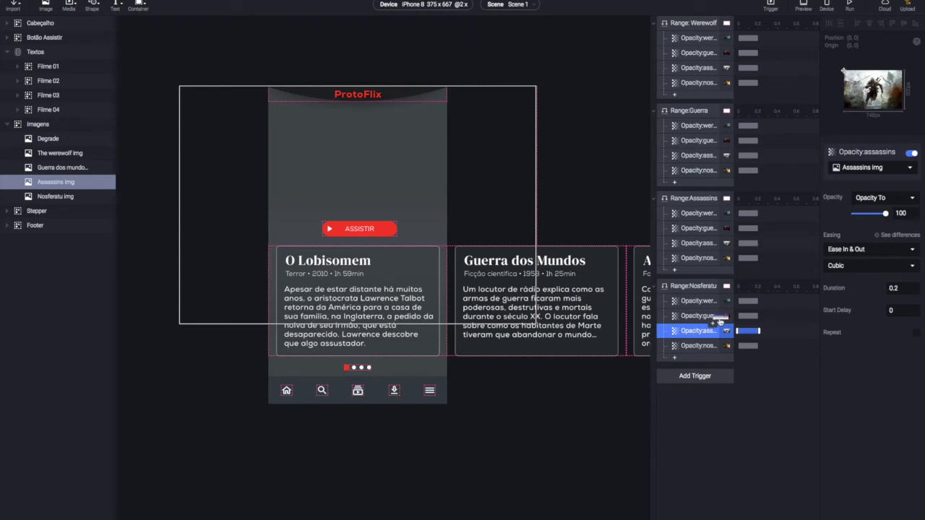
drag(888, 214, 873, 213)
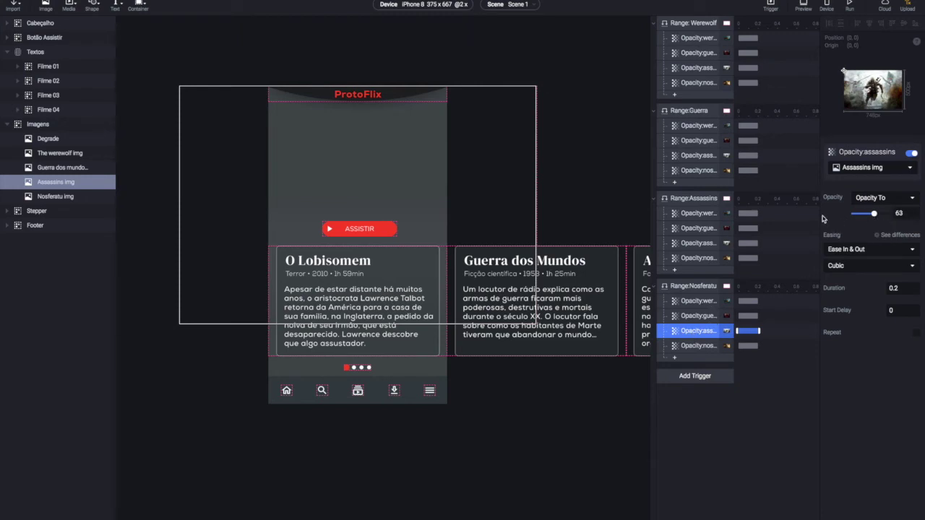
click(690, 345)
drag(855, 213, 886, 213)
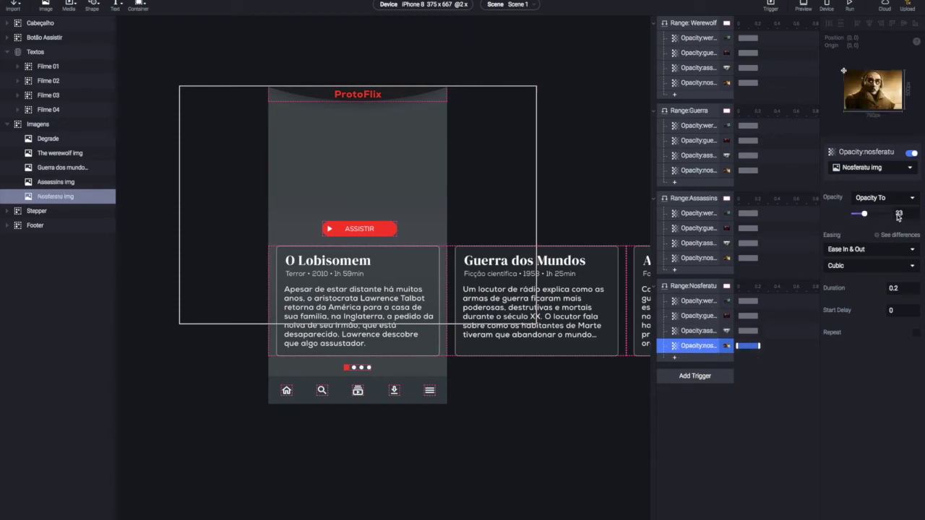
click(758, 414)
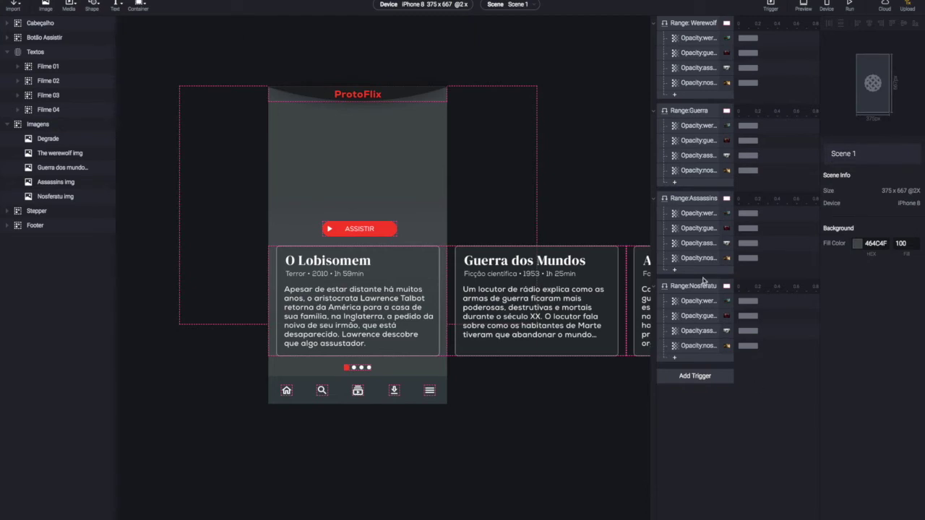
- Check the upper limit of Range:Assassins and set the lower limit of Range:Nosferatu to 1125
click(699, 286)
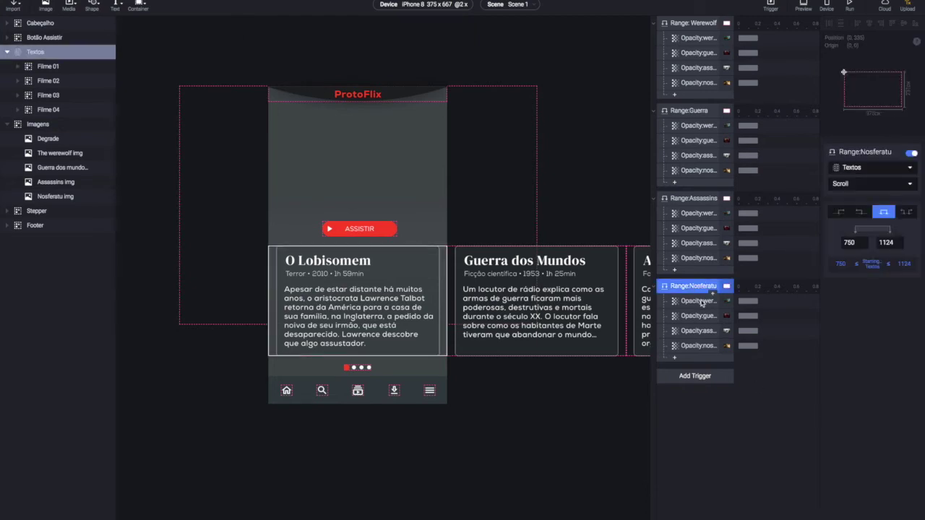
click(698, 346)
click(692, 198)
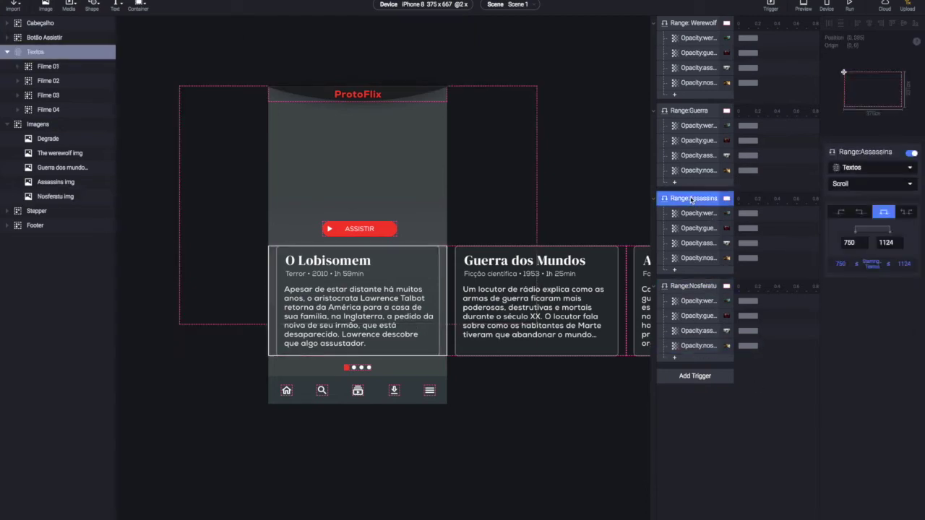
click(695, 290)
double_click(847, 243)
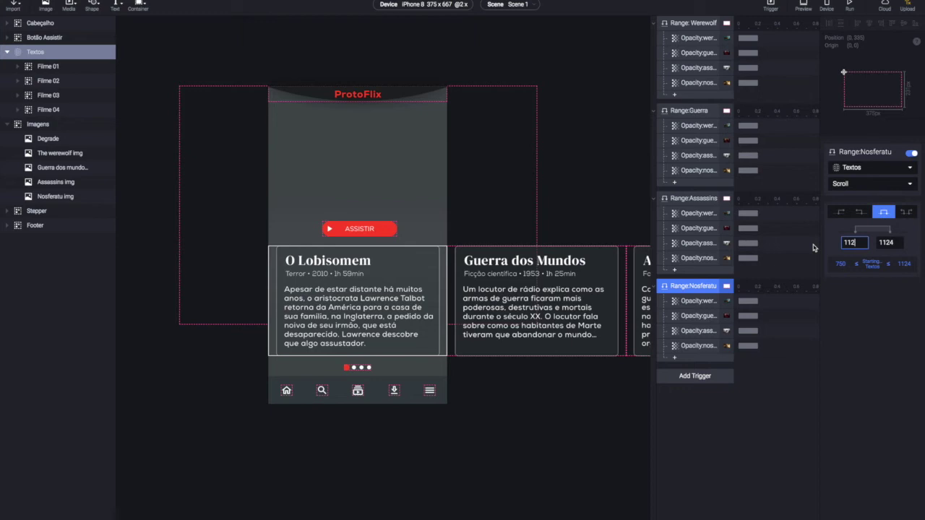
key(Return)
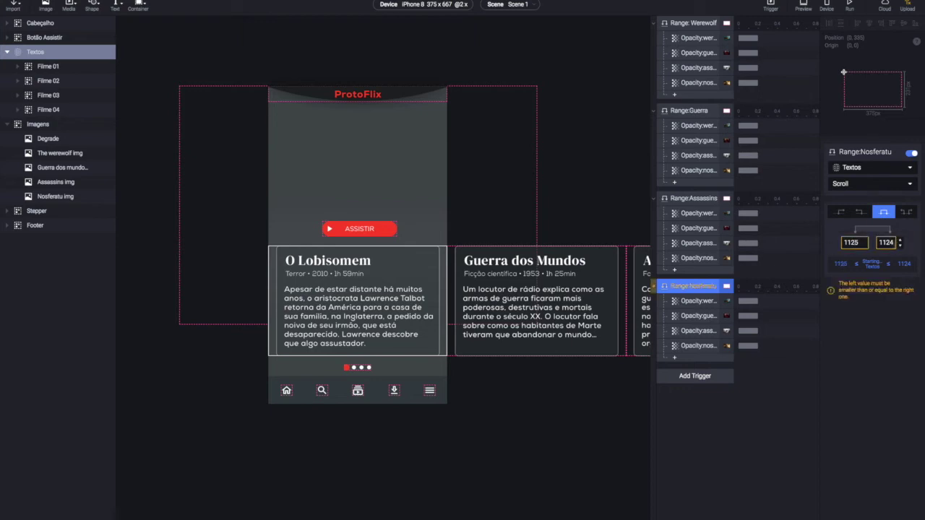
- Set the upper limit of Range:Nosferatu to 1500
click(888, 242)
key(BackSpace)
text(375)
text(0)
key(Return)
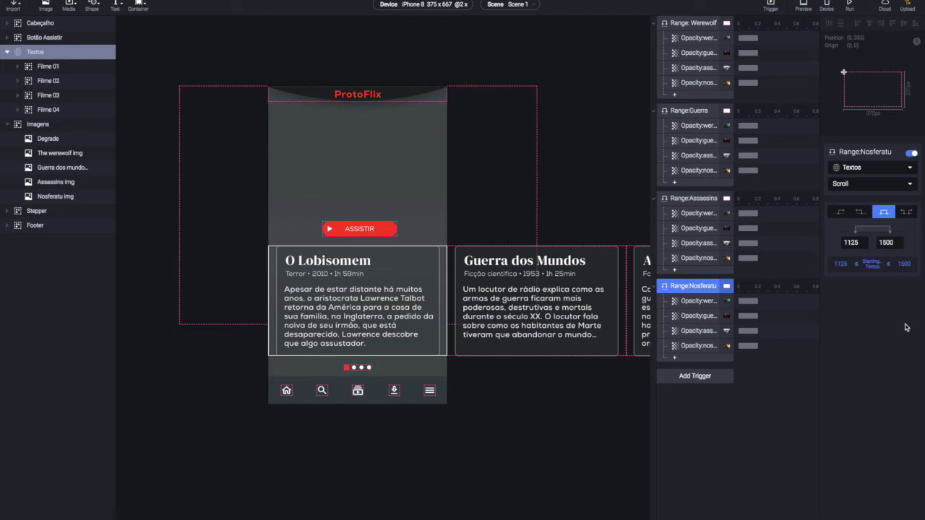
- Preview the prototype and swipe the movie cards back and forth to check the background image changes
click(804, 5)
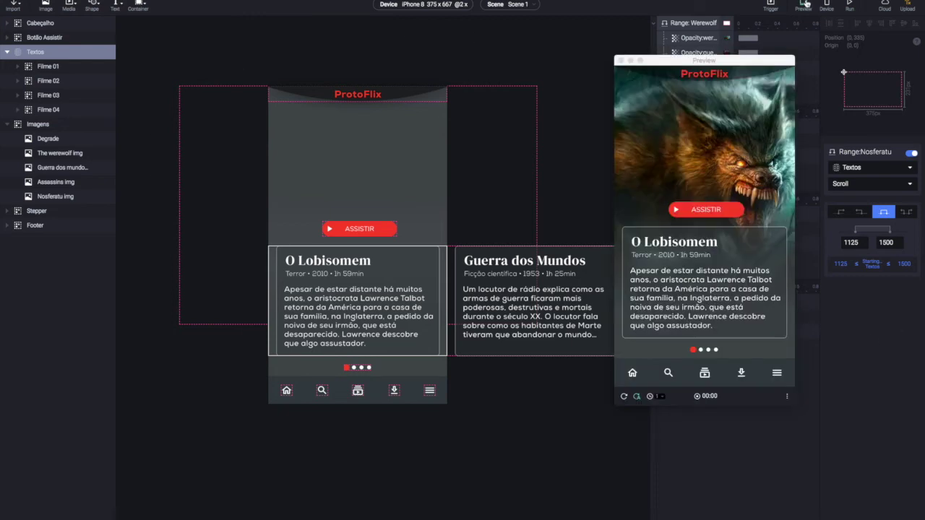
drag(727, 255, 682, 254)
drag(745, 269, 675, 268)
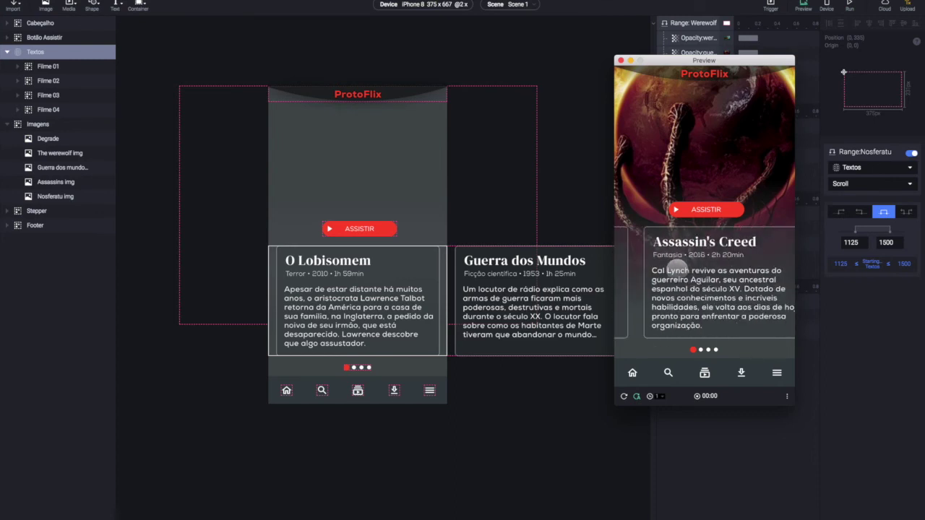
drag(737, 272, 755, 285)
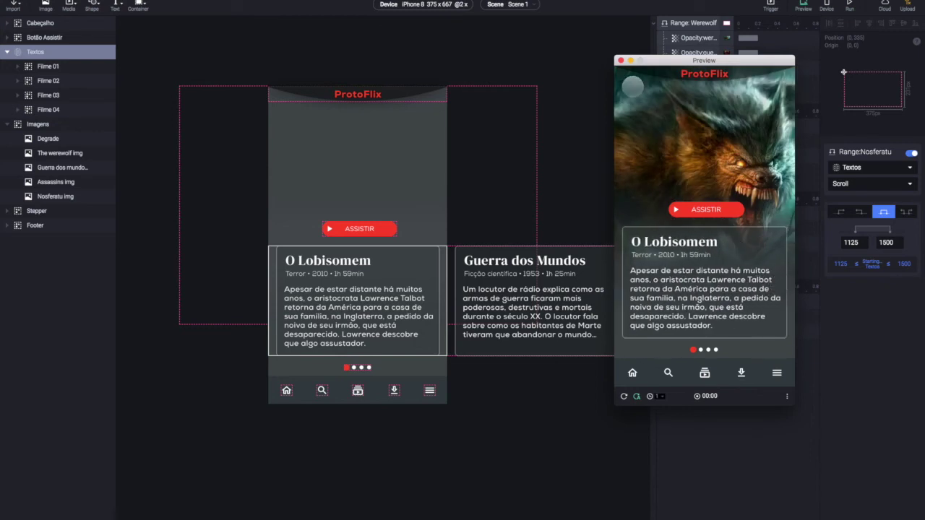
drag(739, 260, 766, 287)
drag(650, 289, 773, 290)
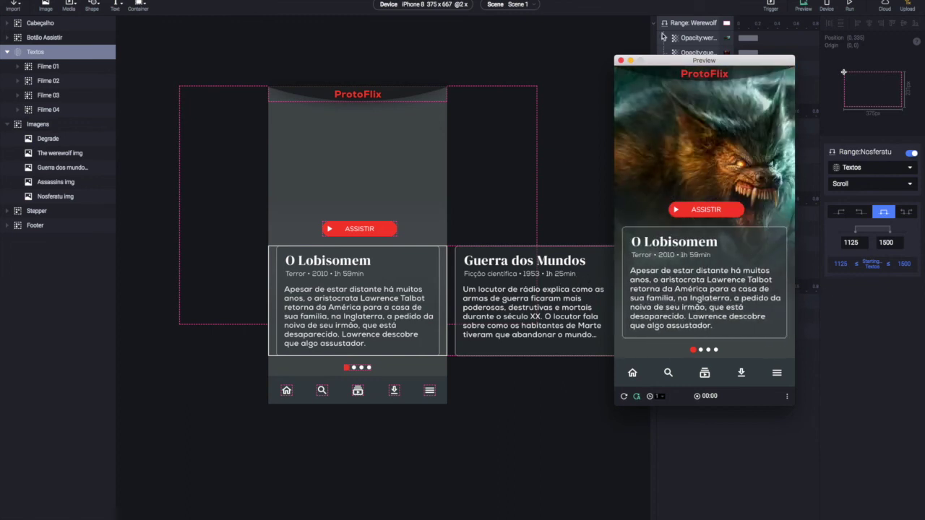